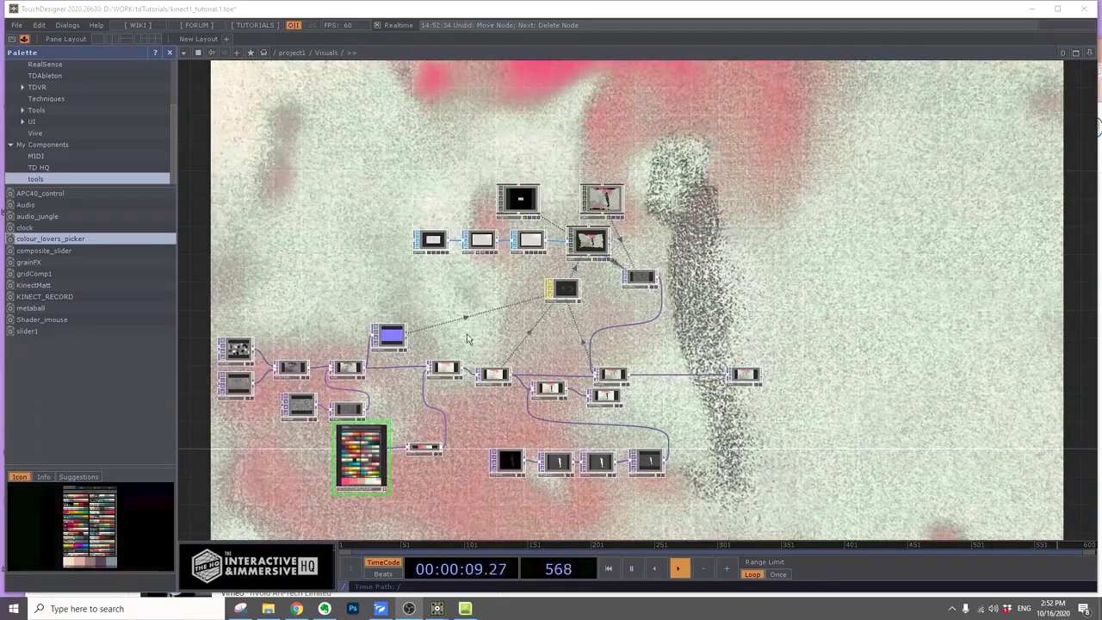
Delete all existing operators from the Visuals network
scroll(514, 474, up, 5)
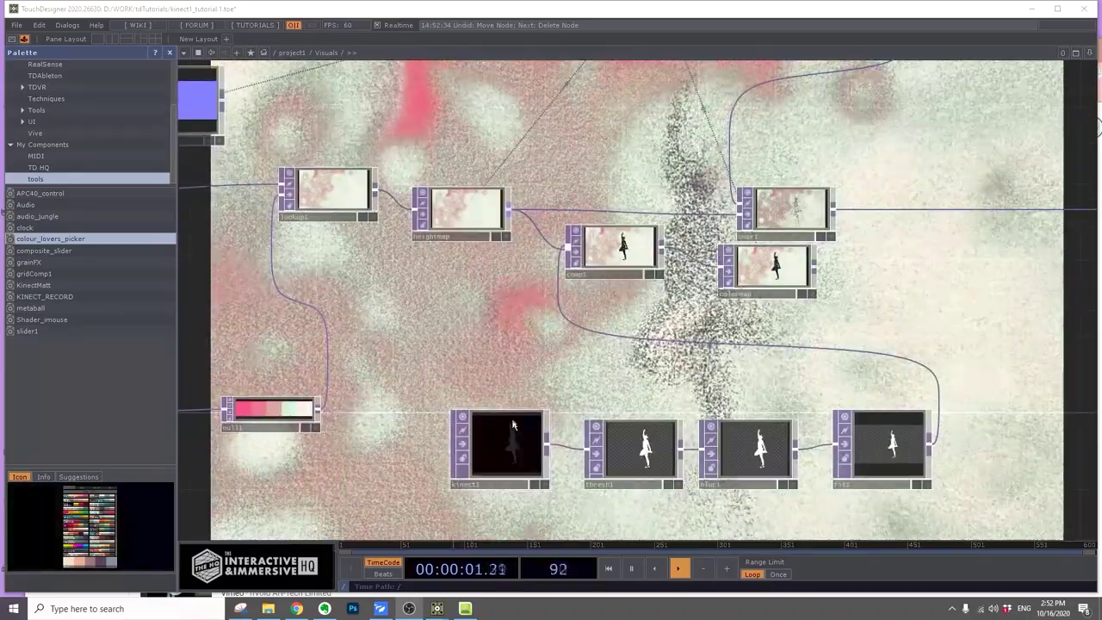
scroll(457, 482, down, 5)
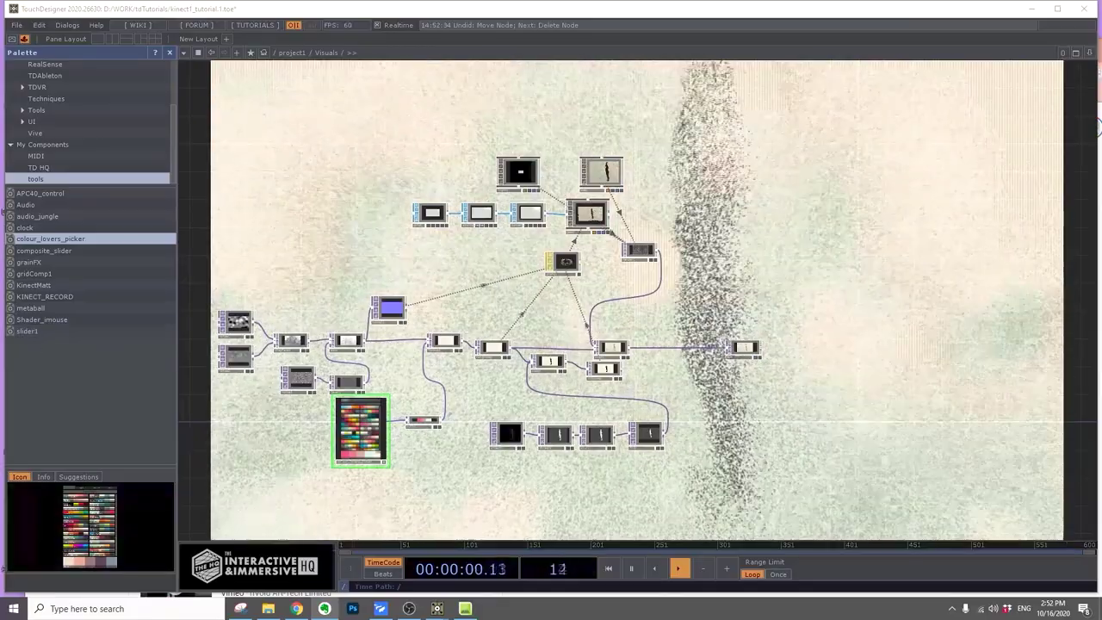
scroll(436, 445, down, 2)
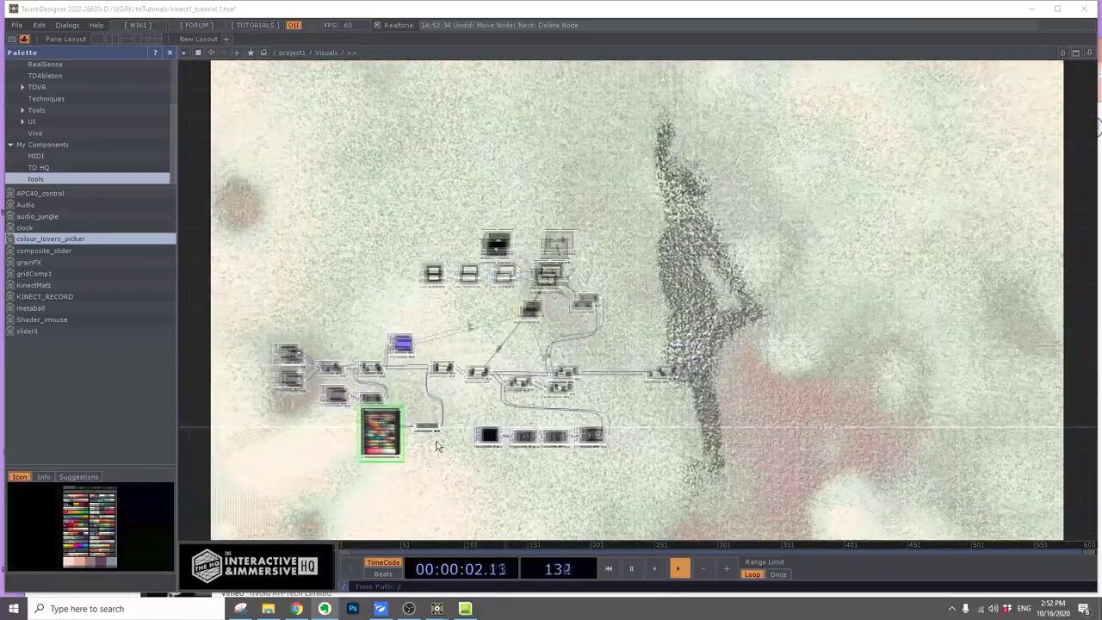
drag(704, 469, 238, 204)
key(Delete)
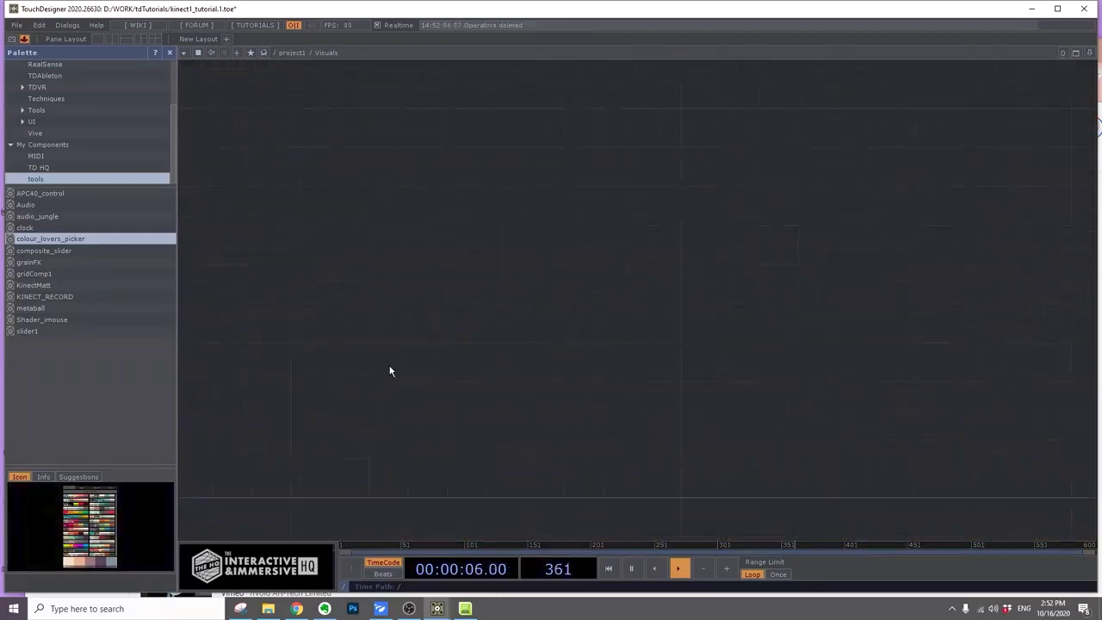
Add a Noise TOP to the empty Visuals network
key(Tab)
text(noi)
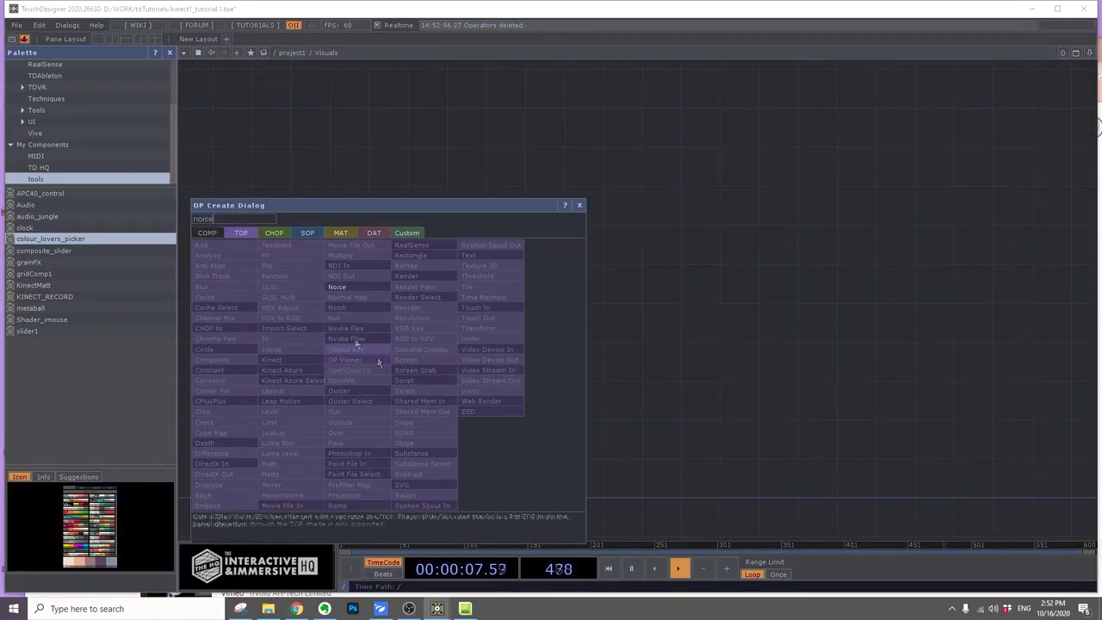
click(331, 284)
click(332, 347)
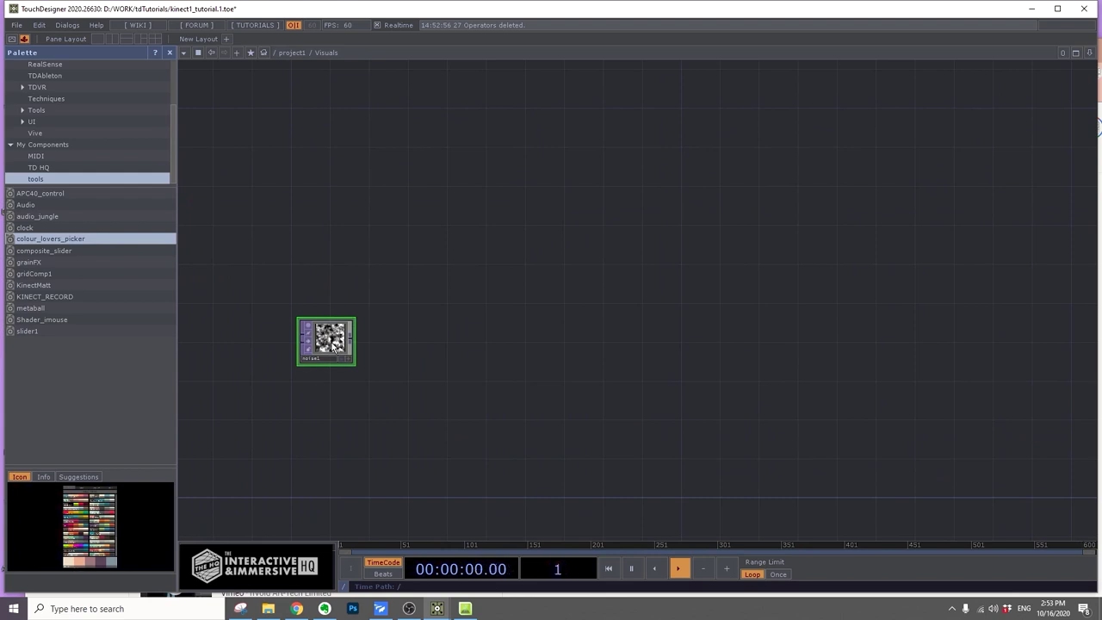
Set the noise1 resolution to 960 x 540 and its pixel format to 32-bit float (RGBA)
key(p)
click(933, 97)
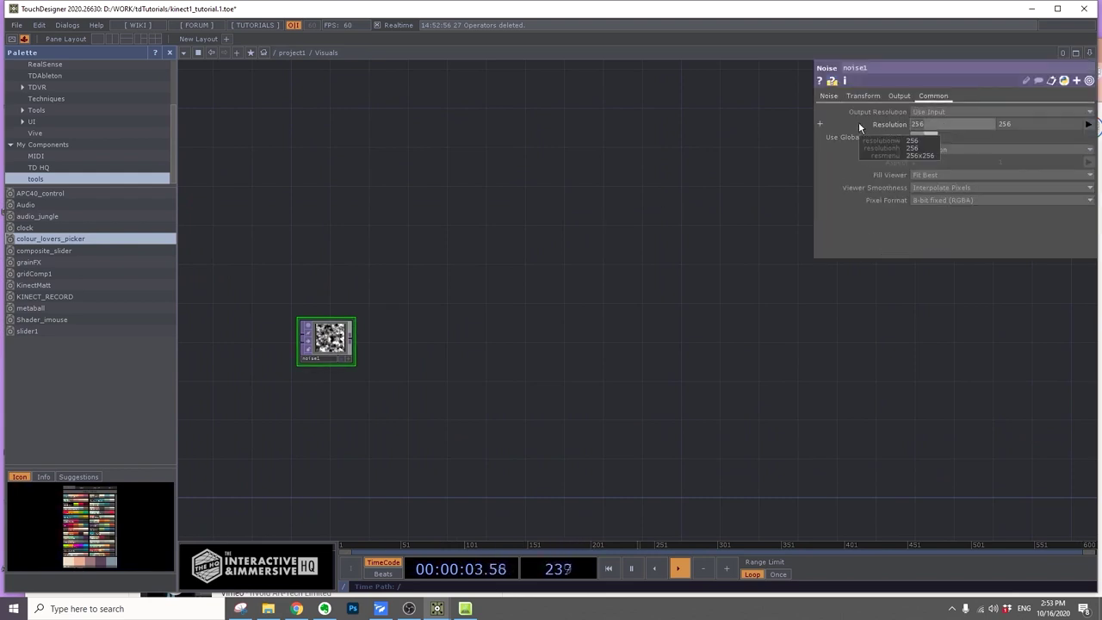
text(960 )
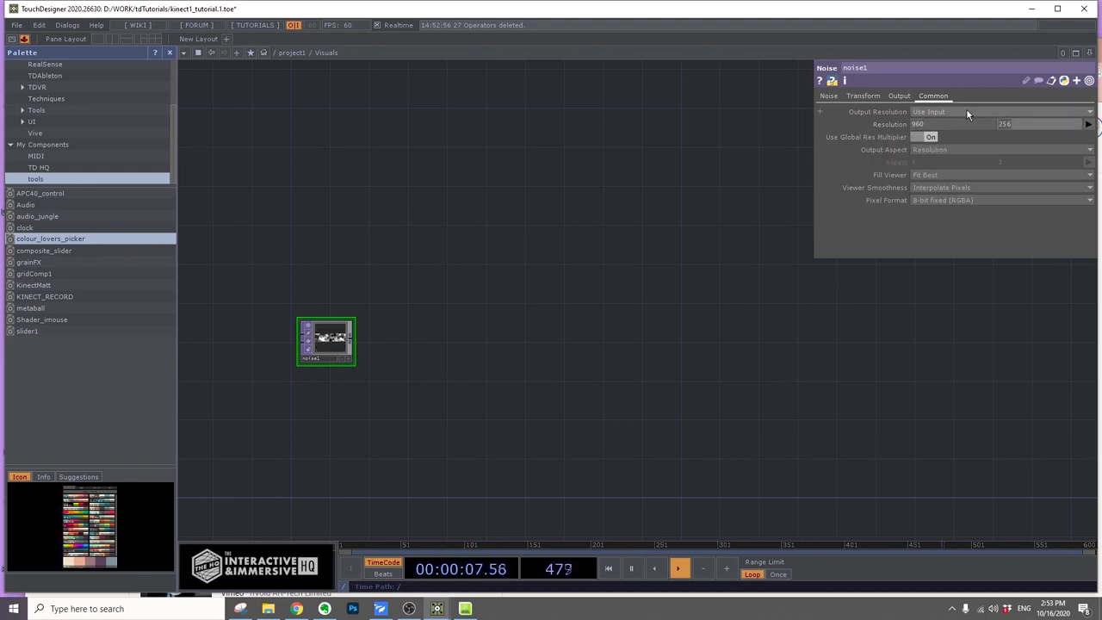
text(540)
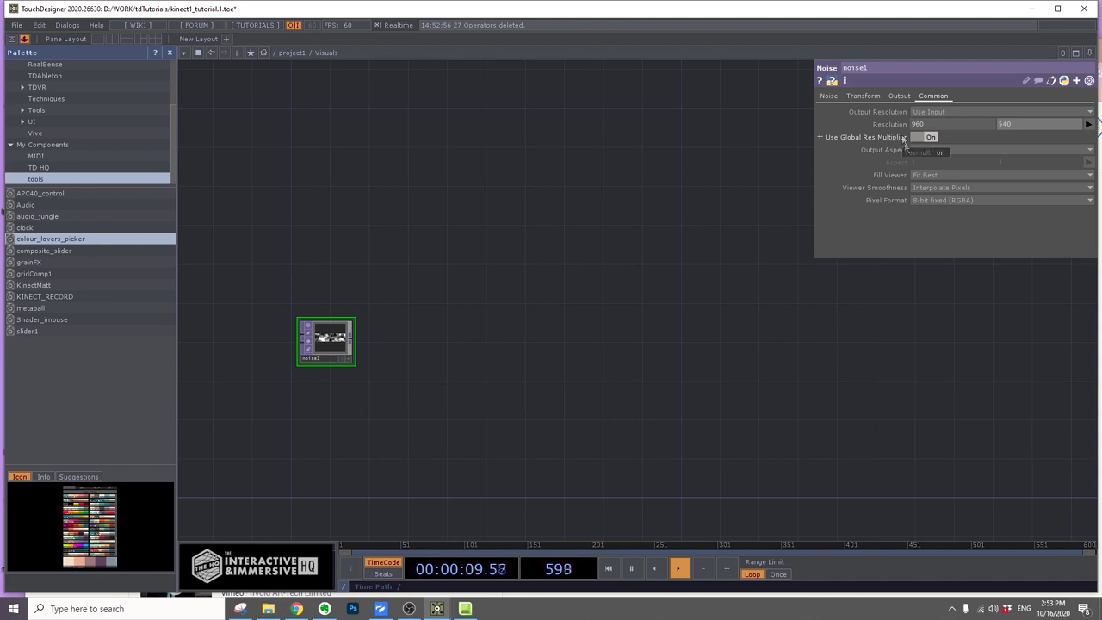
click(935, 200)
click(938, 251)
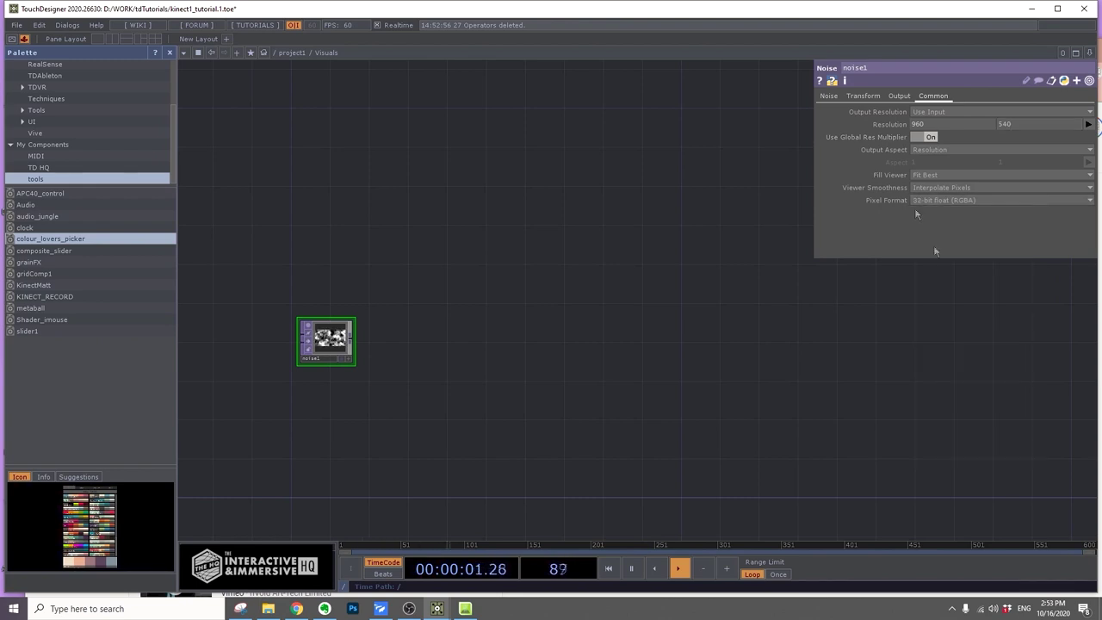
Set the period of noise1 to 1.175 and its harmonic spread to 1.15
click(829, 96)
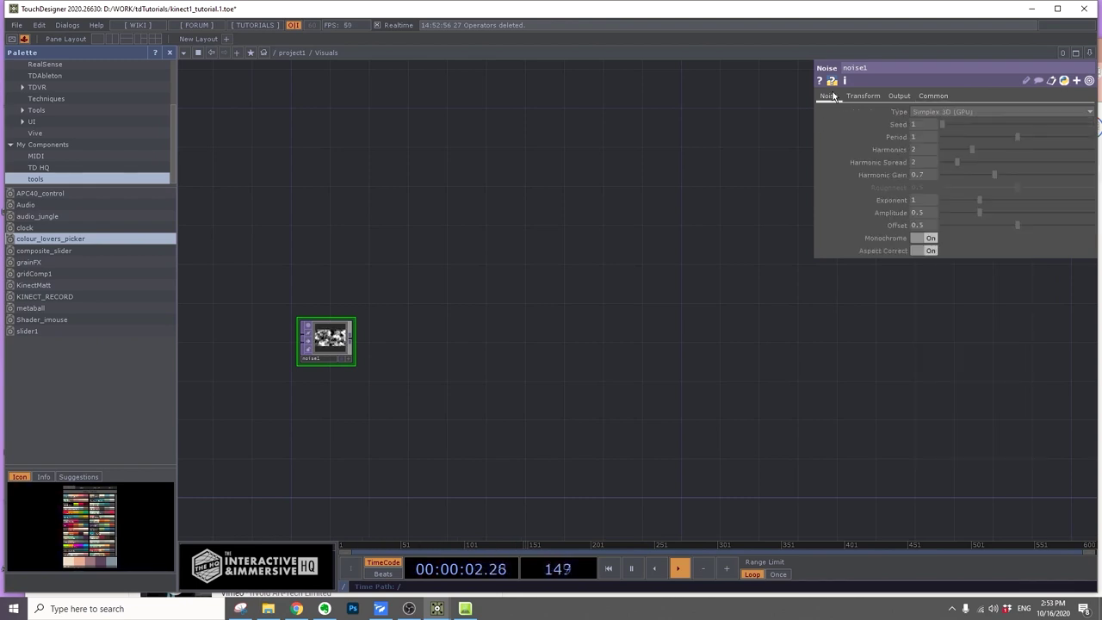
click(920, 139)
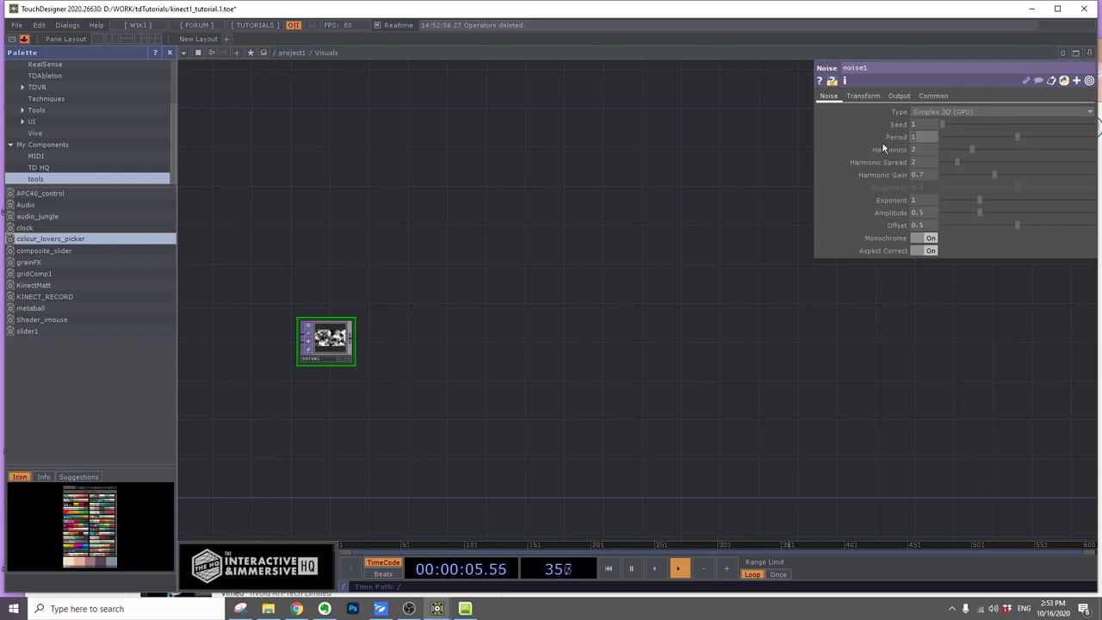
text(1.)
click(916, 161)
text(1.)
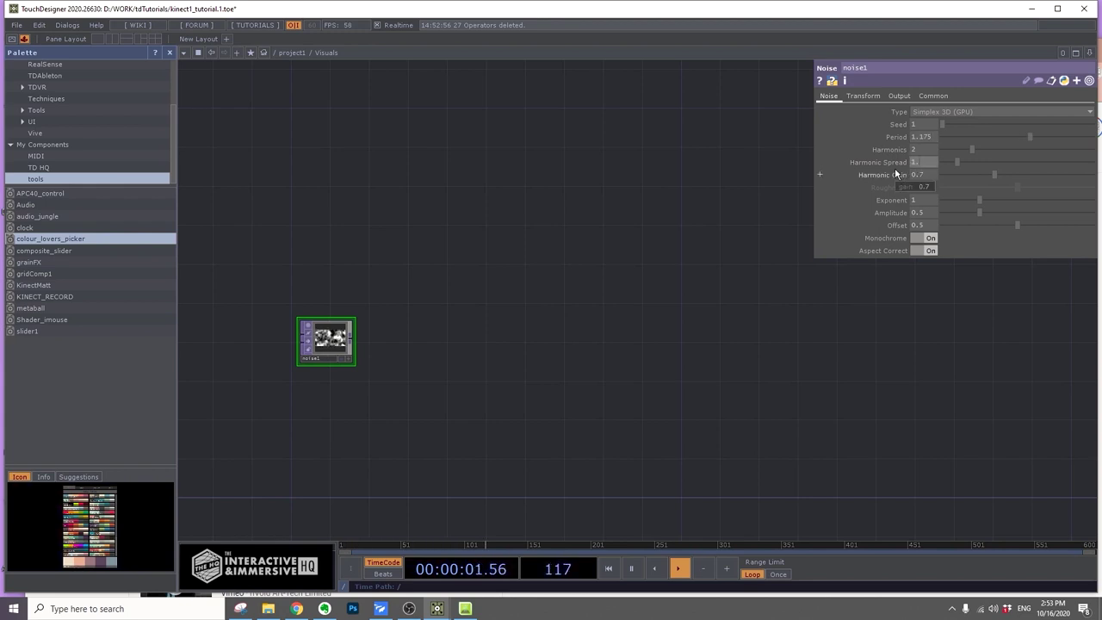
text(15)
key(Return)
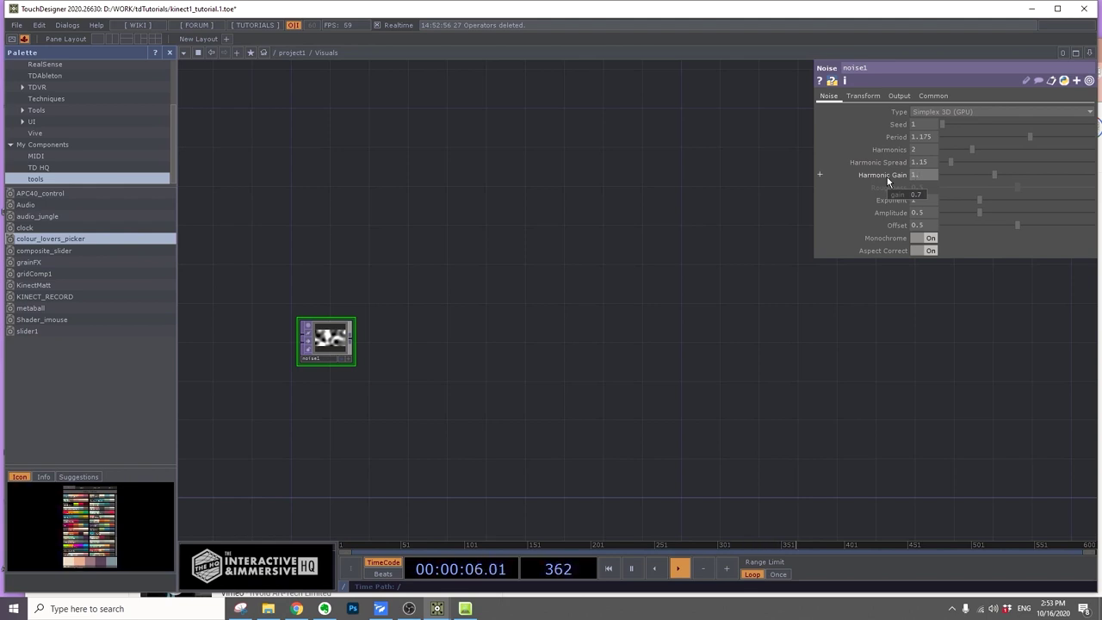
Set the harmonic gain of noise1 to 1.5, its exponent to 2 and its amplitude to 0.35
click(926, 203)
text(2)
click(935, 213)
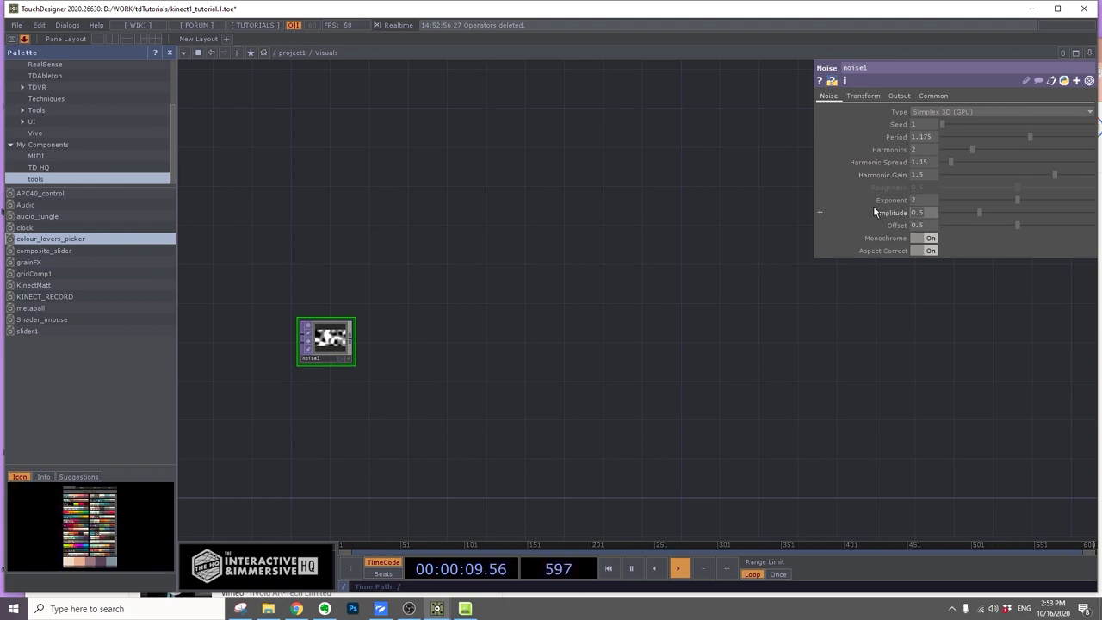
text(.)
text(.3)
text(5)
key(Return)
Animate the Y translation of noise1 with the expression absTime.seconds*.05
click(861, 96)
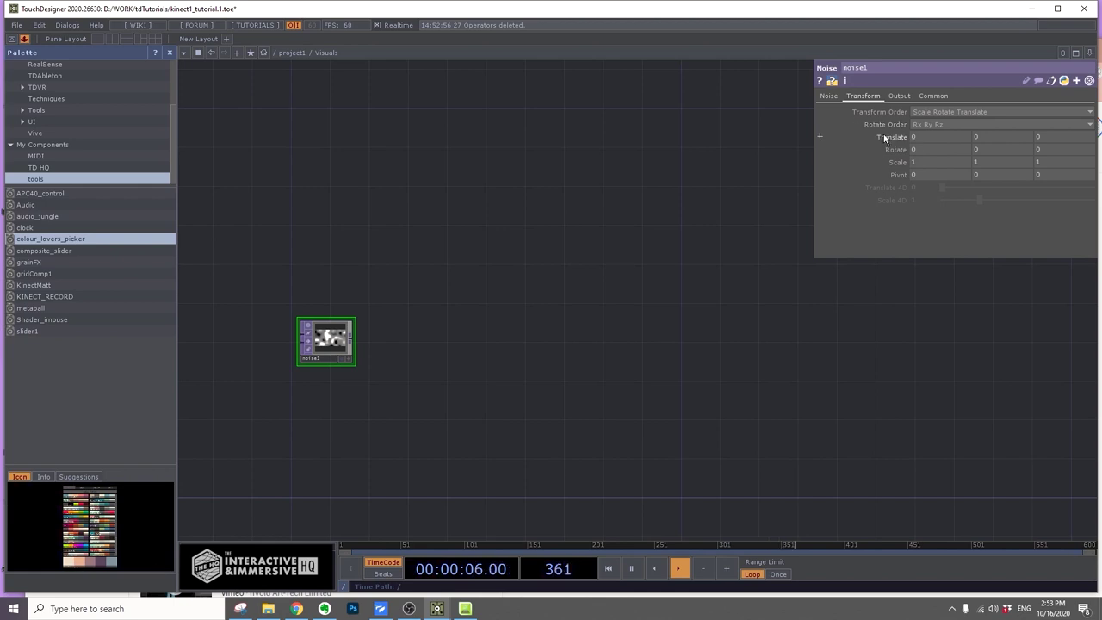
click(885, 138)
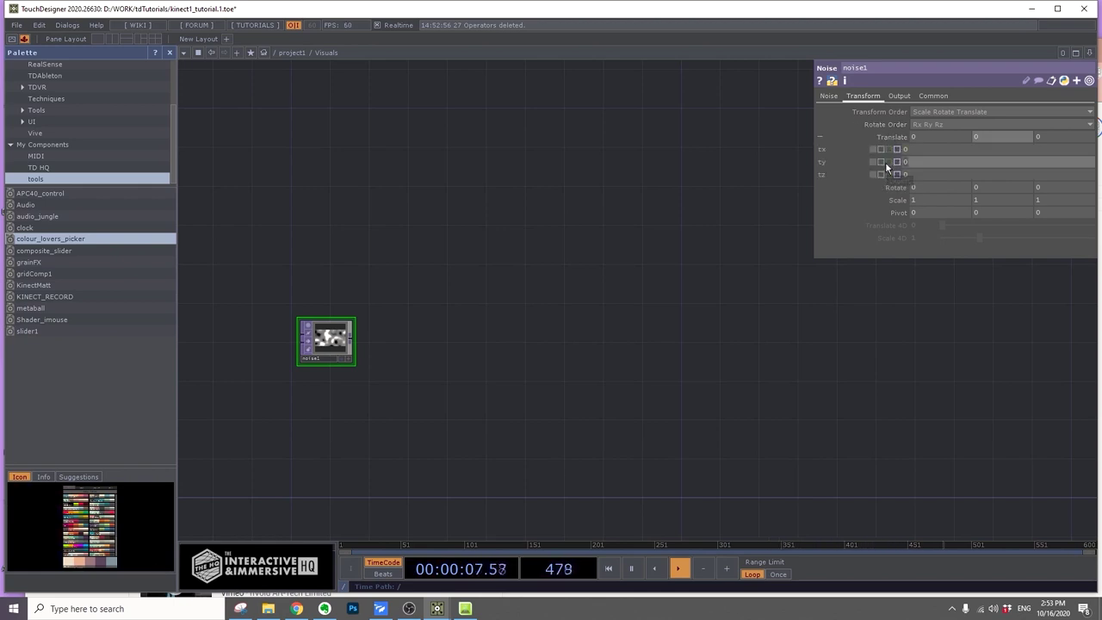
text(absTime.seconds*.05)
key(Return)
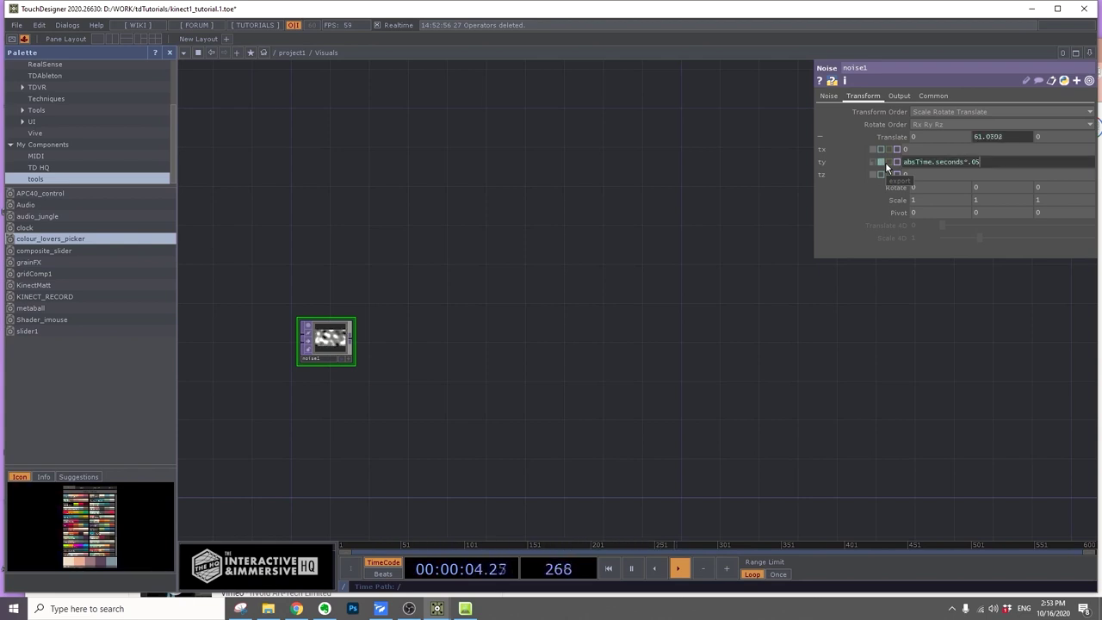
Animate the Z translation of noise1 with the expression absTime.seconds*.05
click(1000, 173)
text(absTime.)
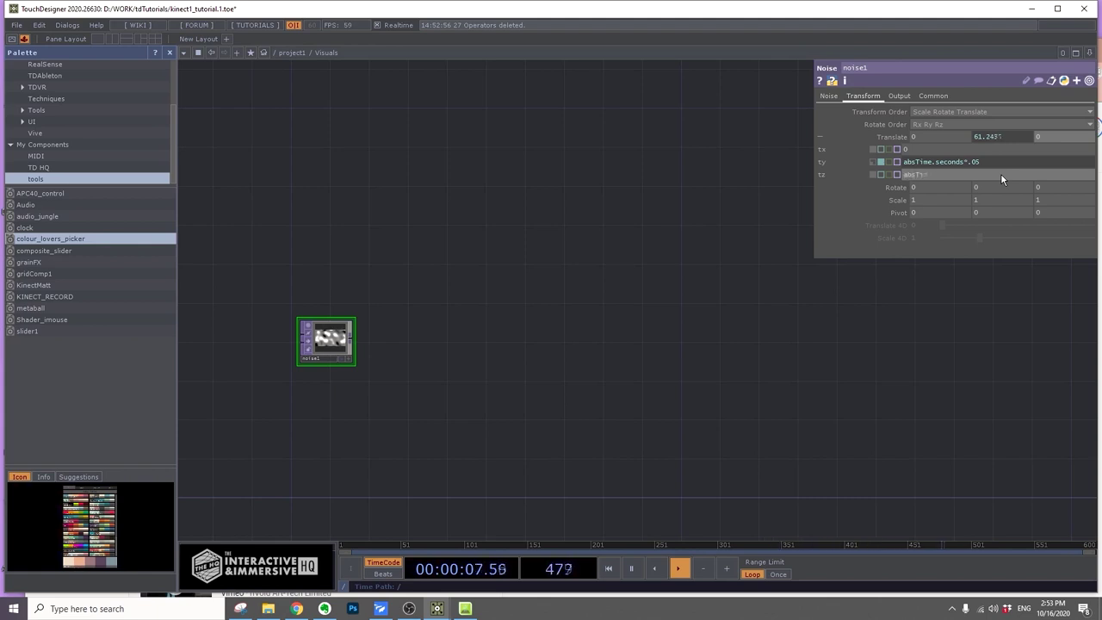
text(seconds*)
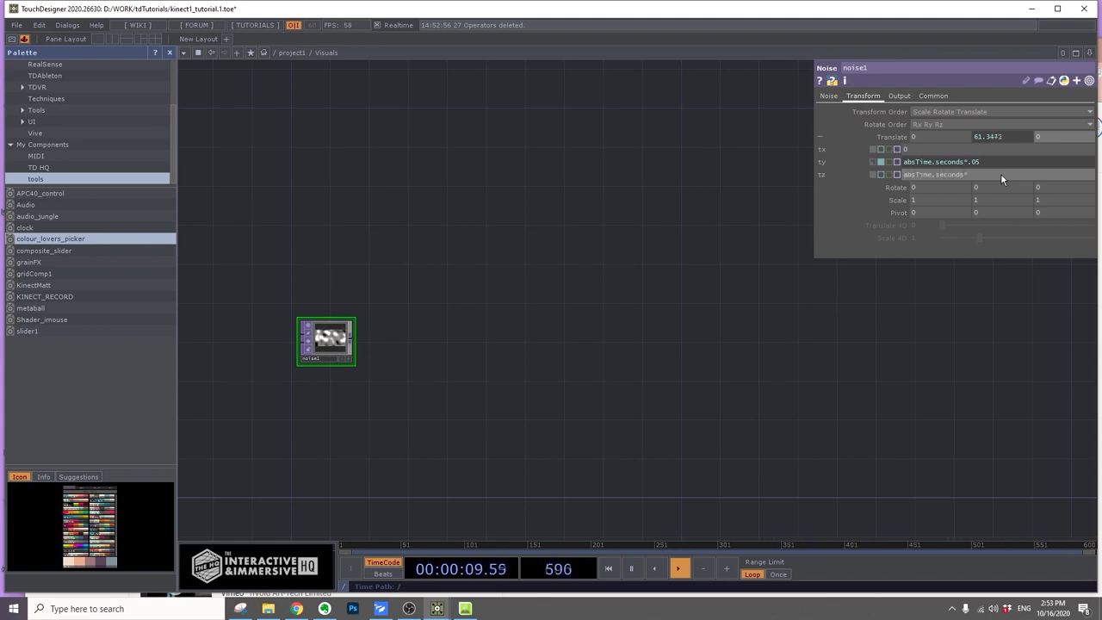
text(.05)
key(Return)
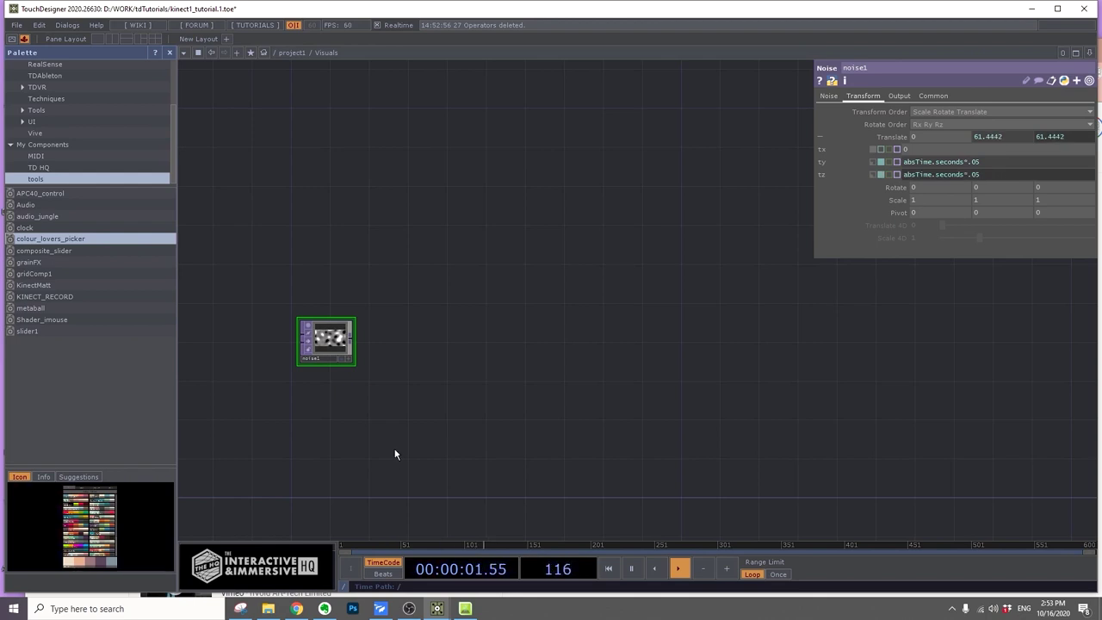
Add a second Noise TOP directly below noise1
scroll(363, 358, up, 3)
drag(370, 359, 504, 371)
scroll(399, 346, up, 3)
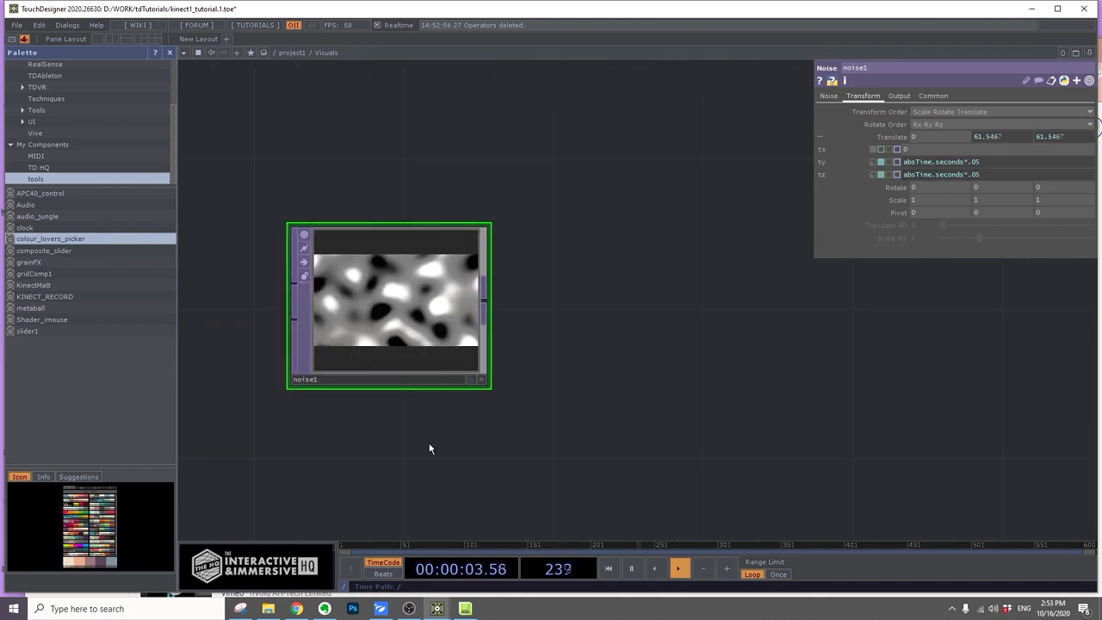
key(Tab)
text(n)
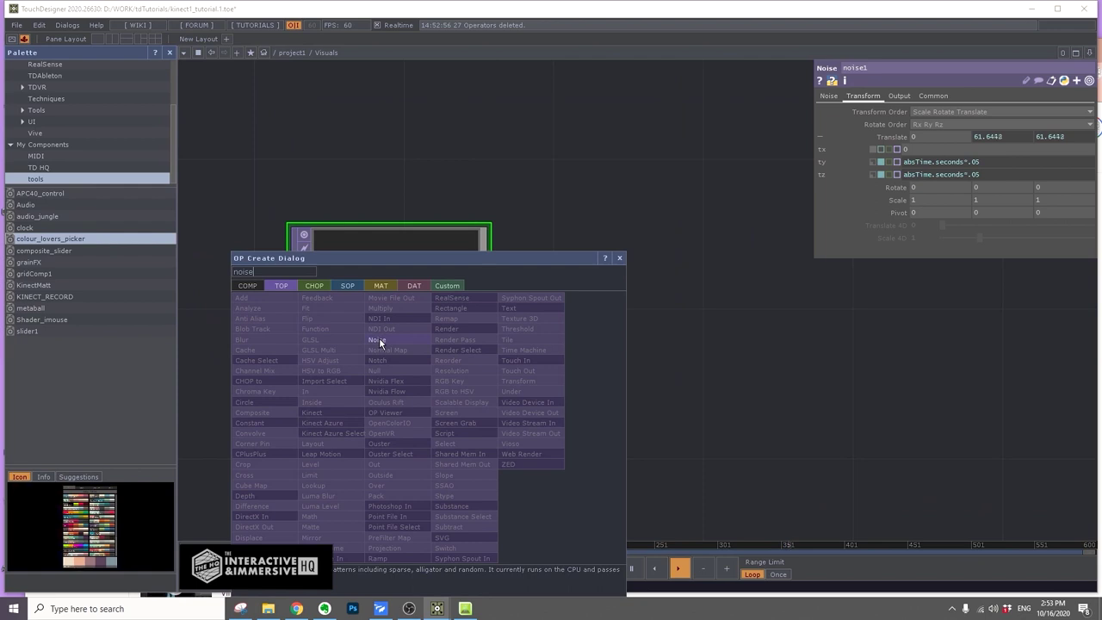
click(378, 339)
click(383, 482)
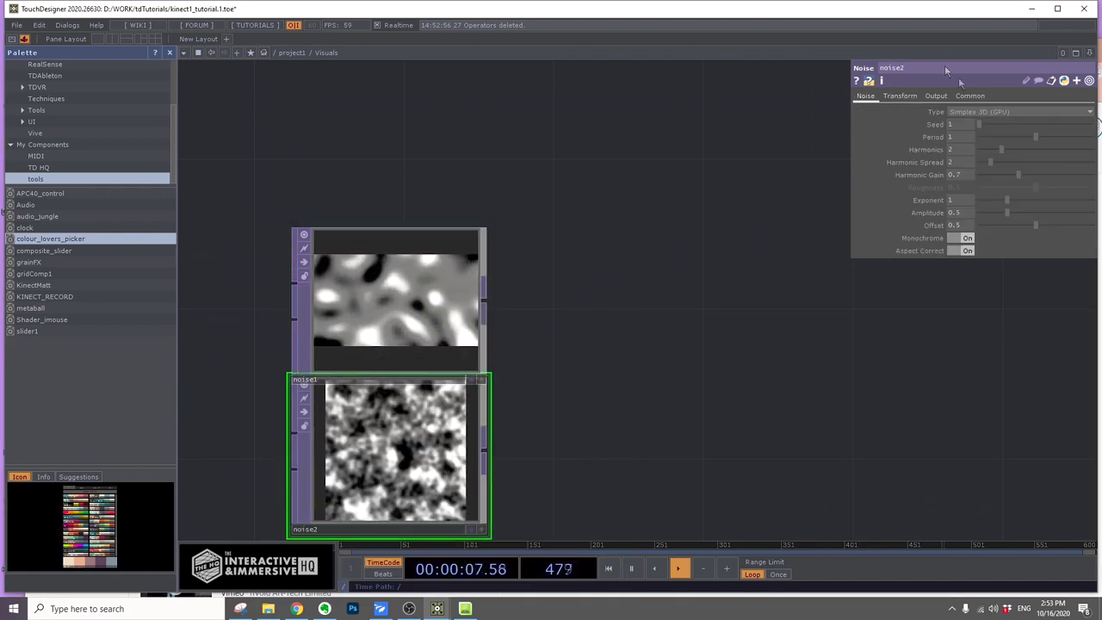
Set the noise2 resolution to 960 x 540 and its pixel format to 32-bit float (RGBA)
click(973, 98)
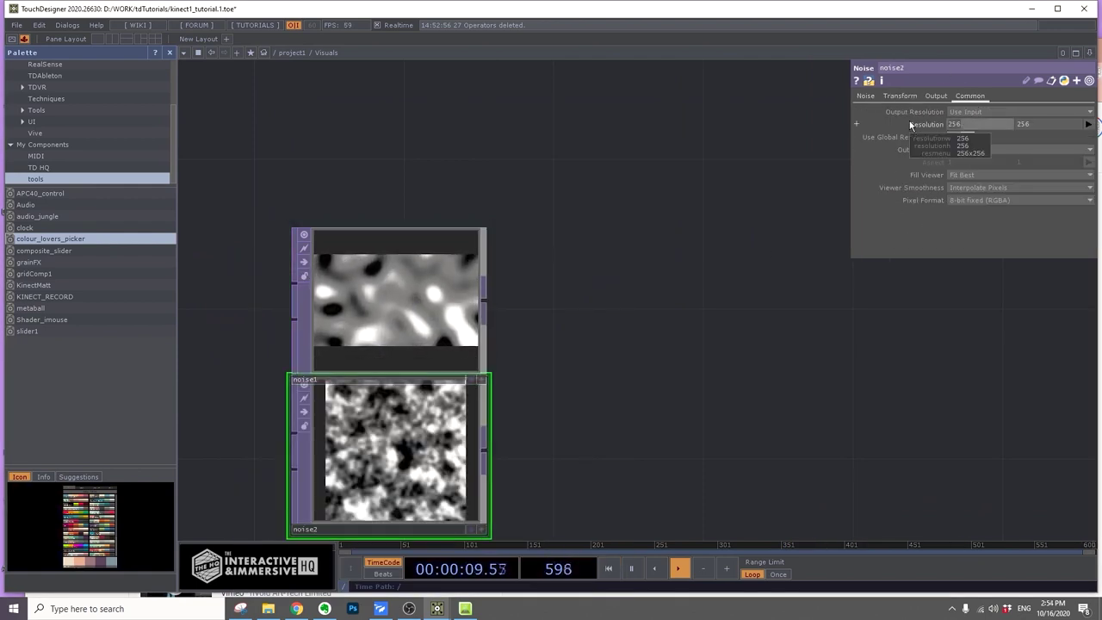
text(960)
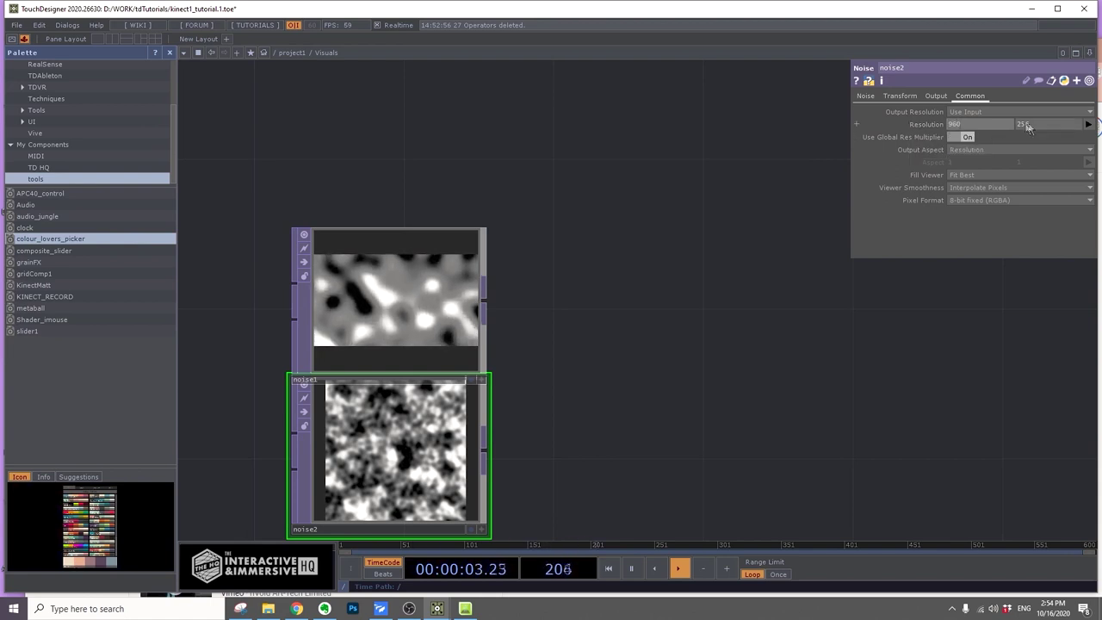
key(Return)
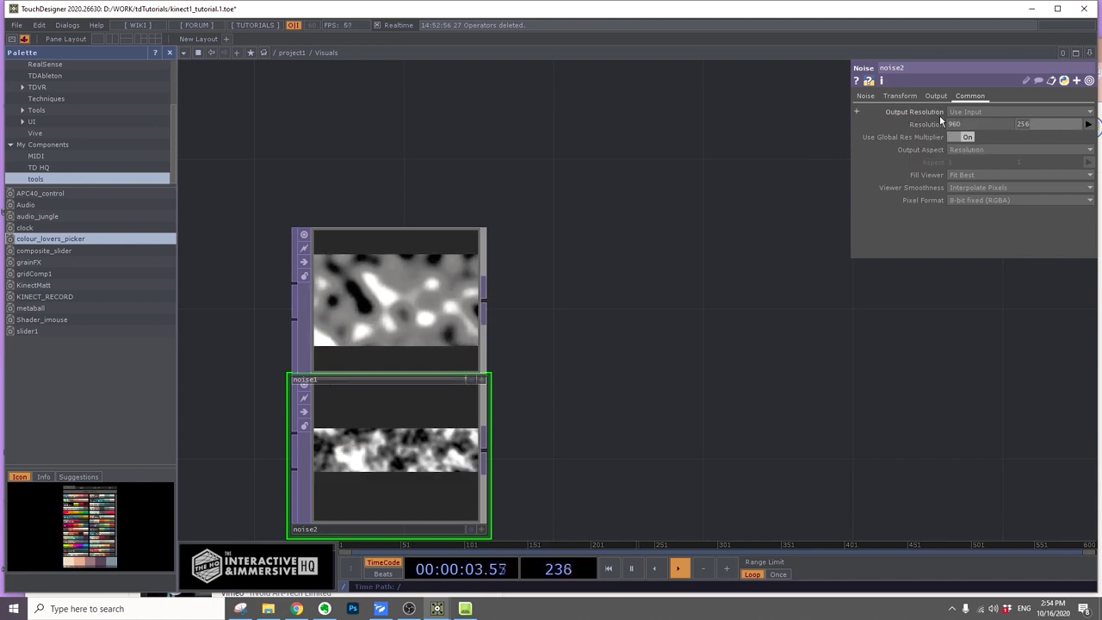
text(540)
key(Return)
click(955, 198)
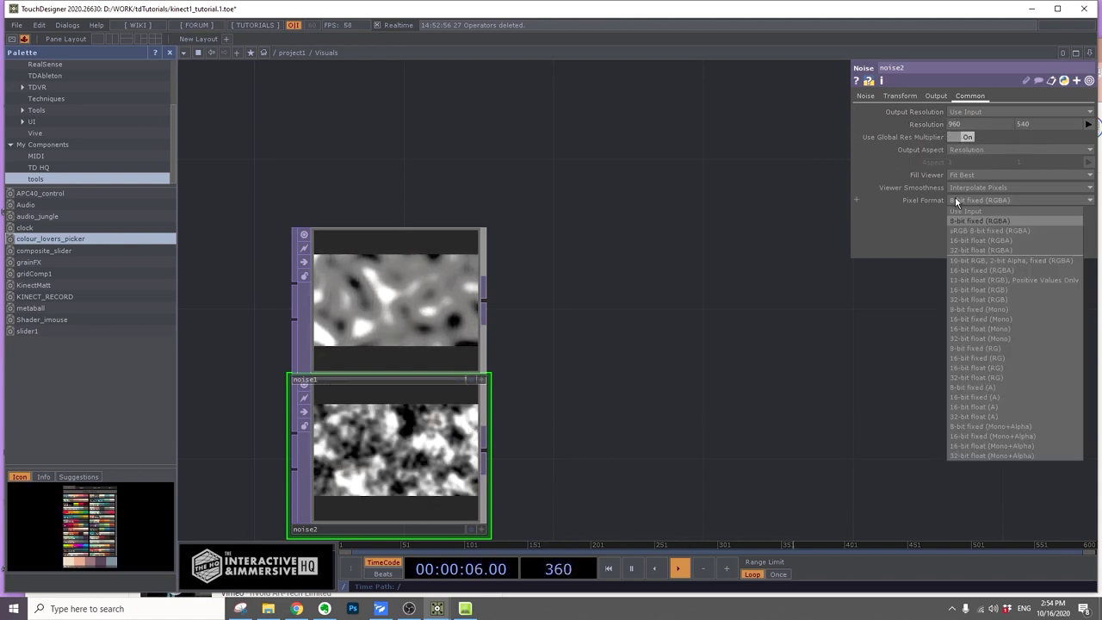
click(959, 249)
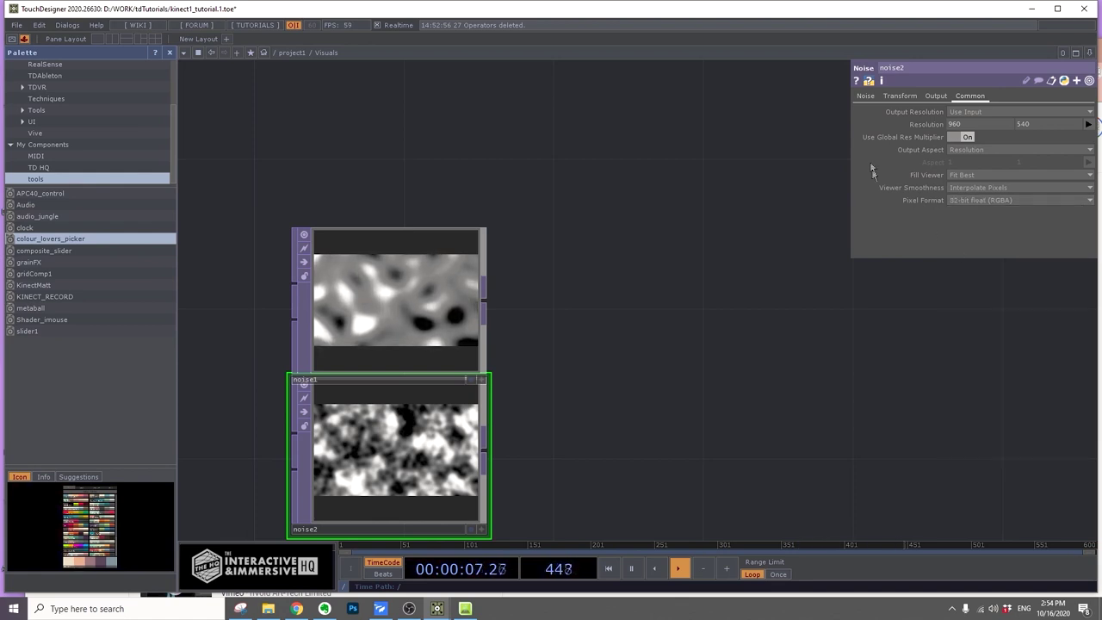
Set noise2's period to 2, harmonics to 3 and harmonic spread to 1.5
click(865, 96)
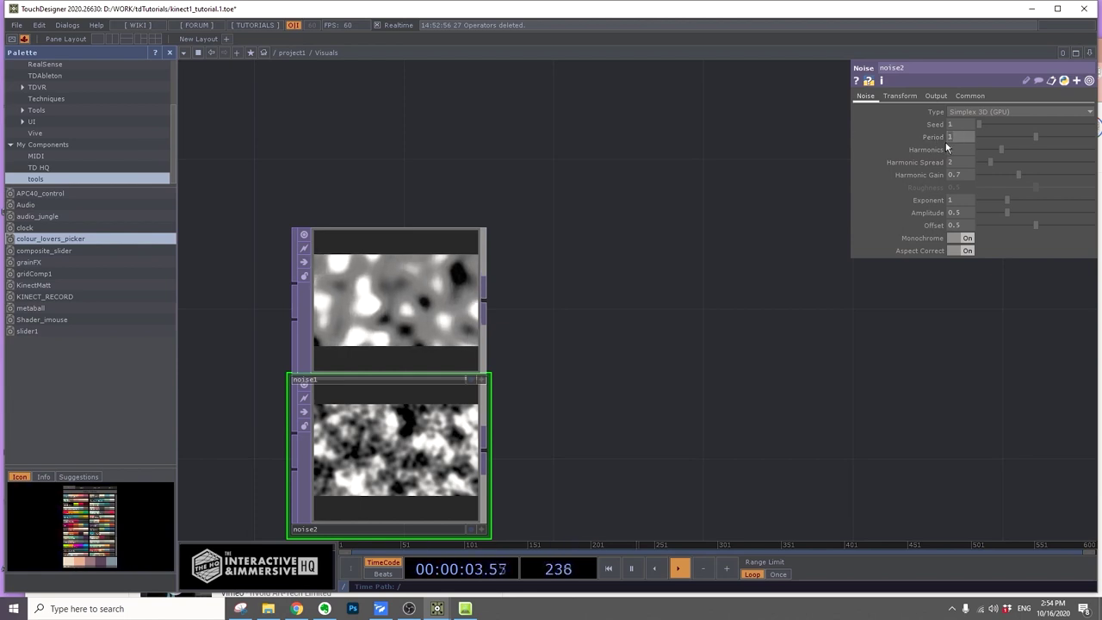
key(Tab)
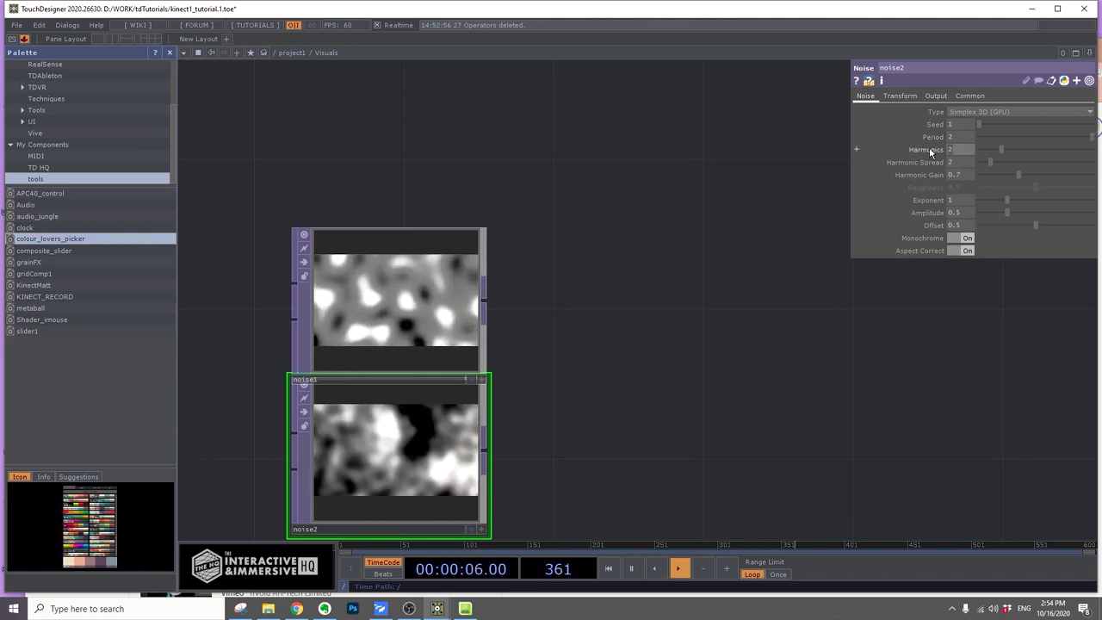
text(3)
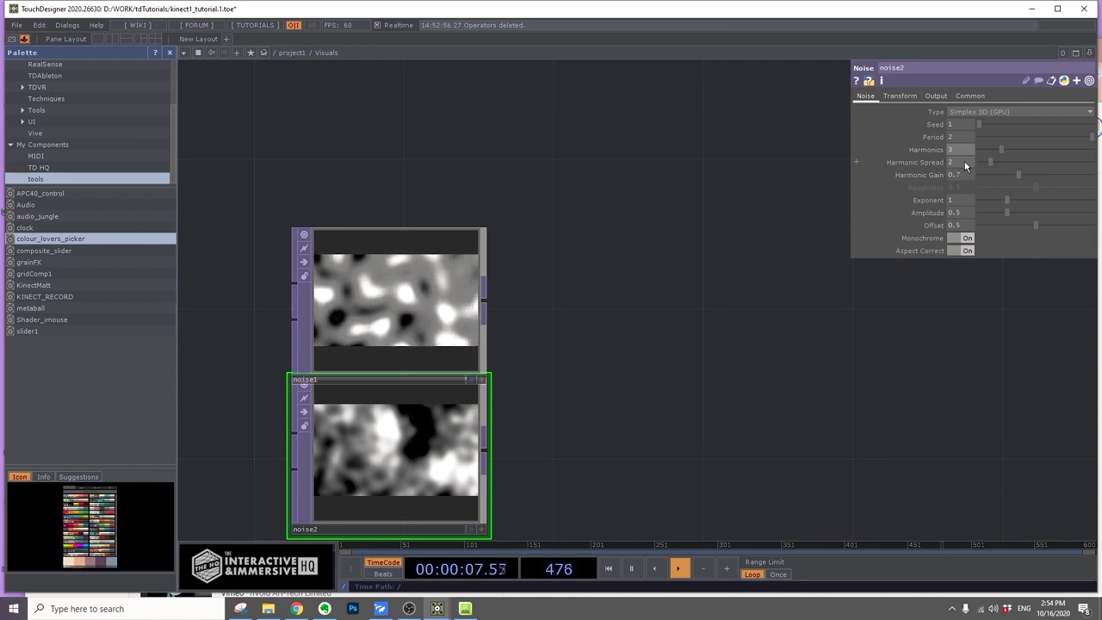
key(Tab)
text(1.)
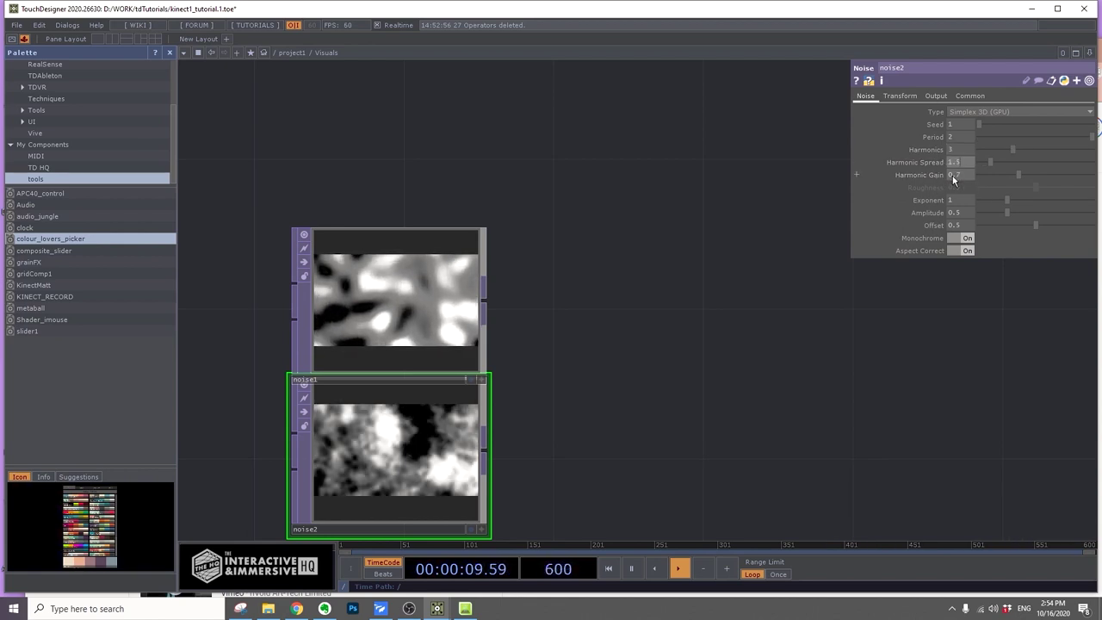
key(Tab)
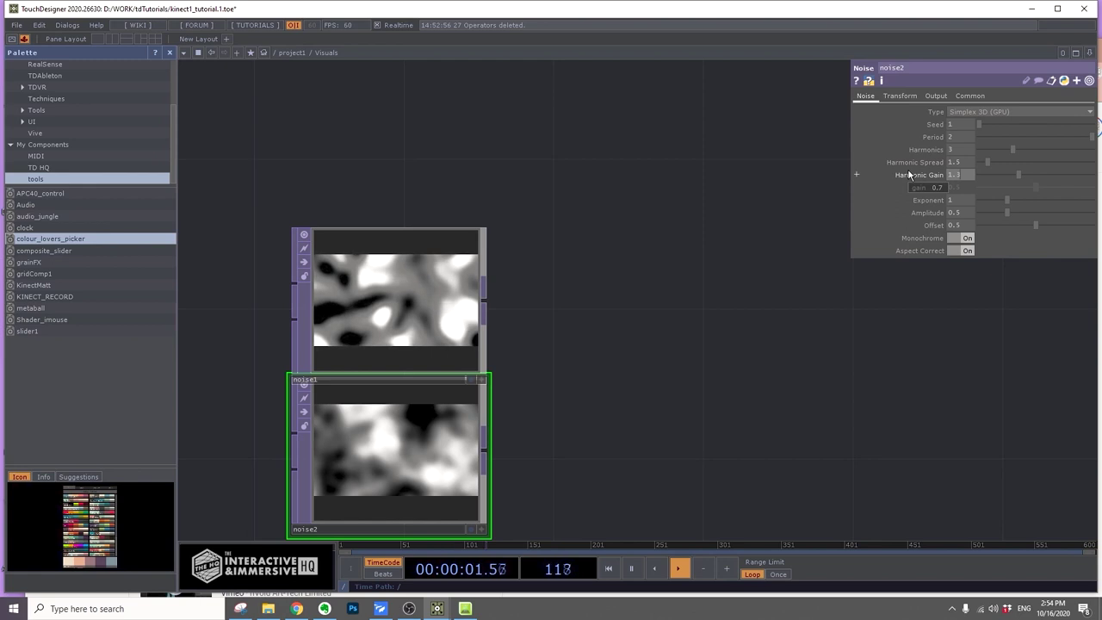
Set noise2's harmonic gain to 1.3, exponent to 2 and amplitude to .15, and turn off Monochrome
key(Tab)
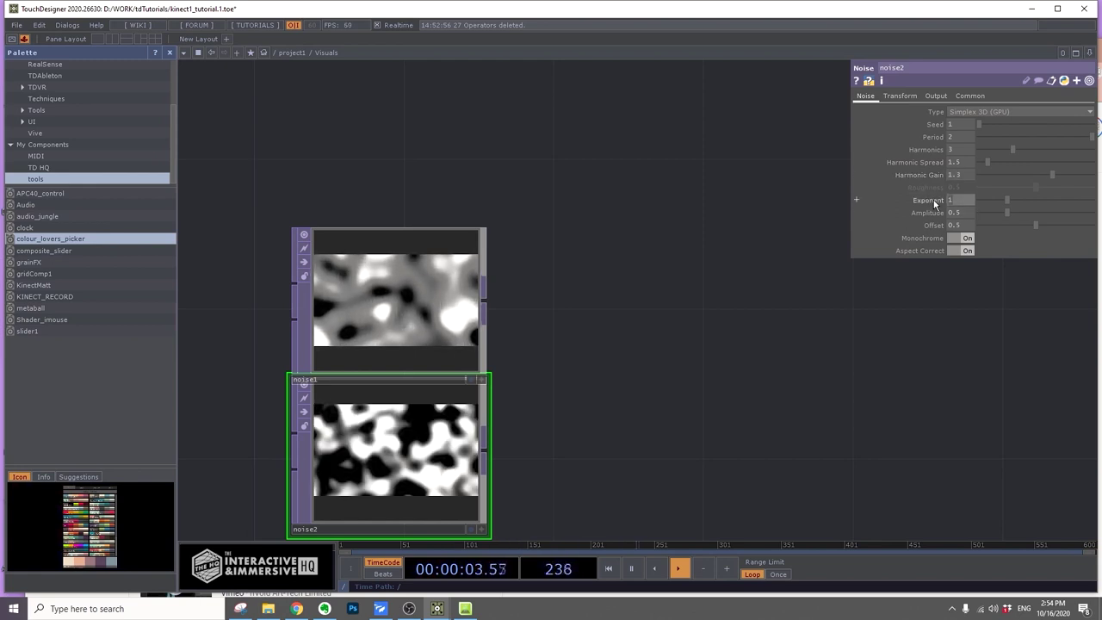
key(Tab)
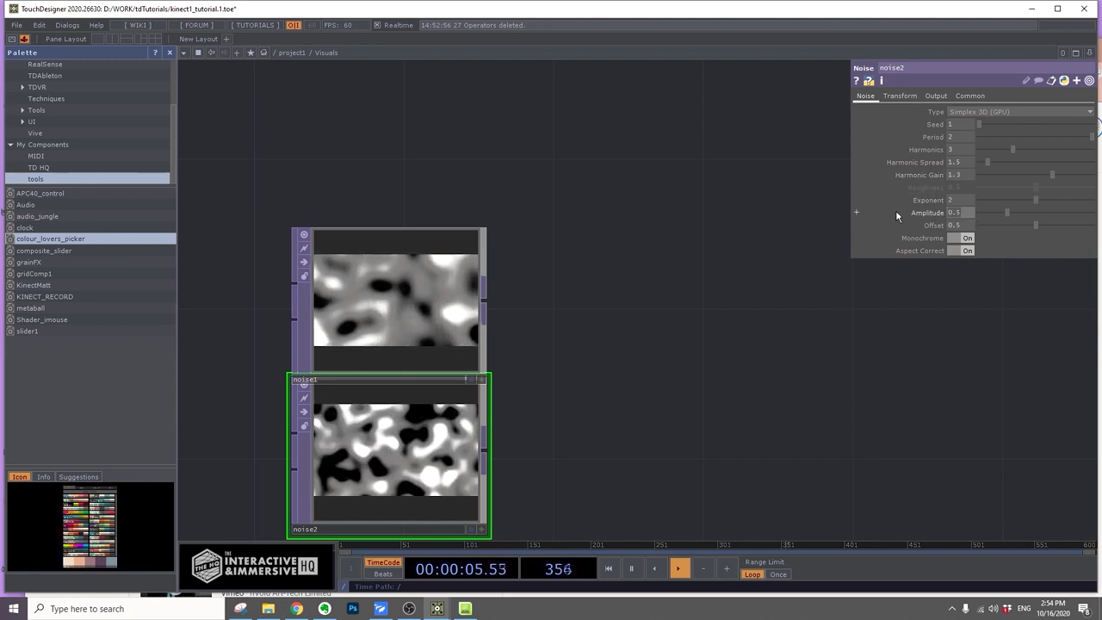
text(.15)
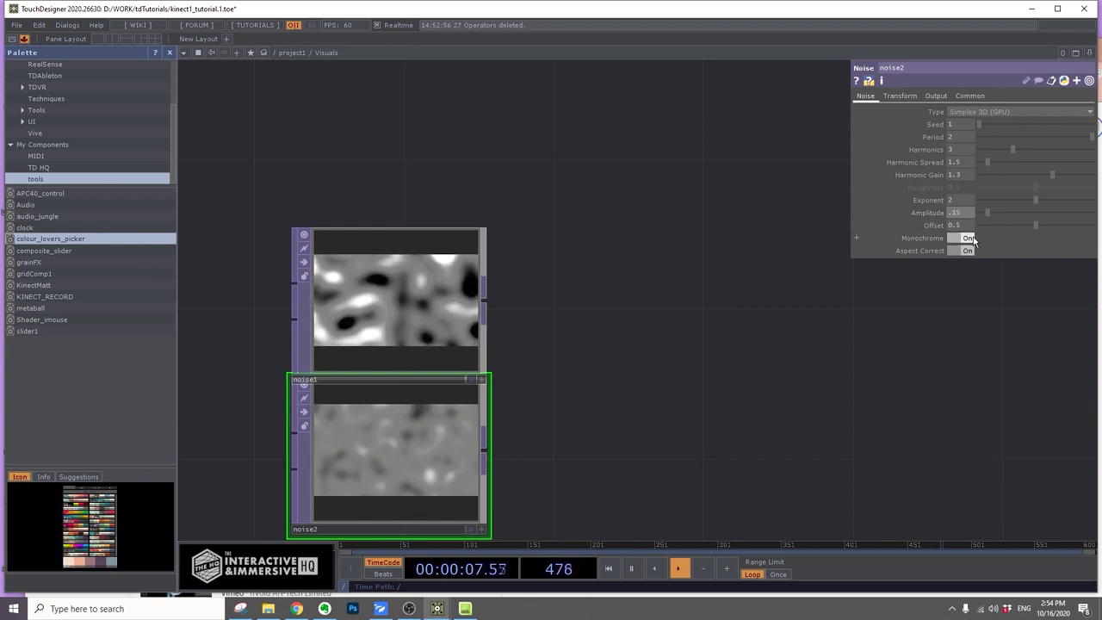
click(970, 239)
Animate the Y and Z translation of noise2 with the expression absTime.seconds*.05
click(907, 99)
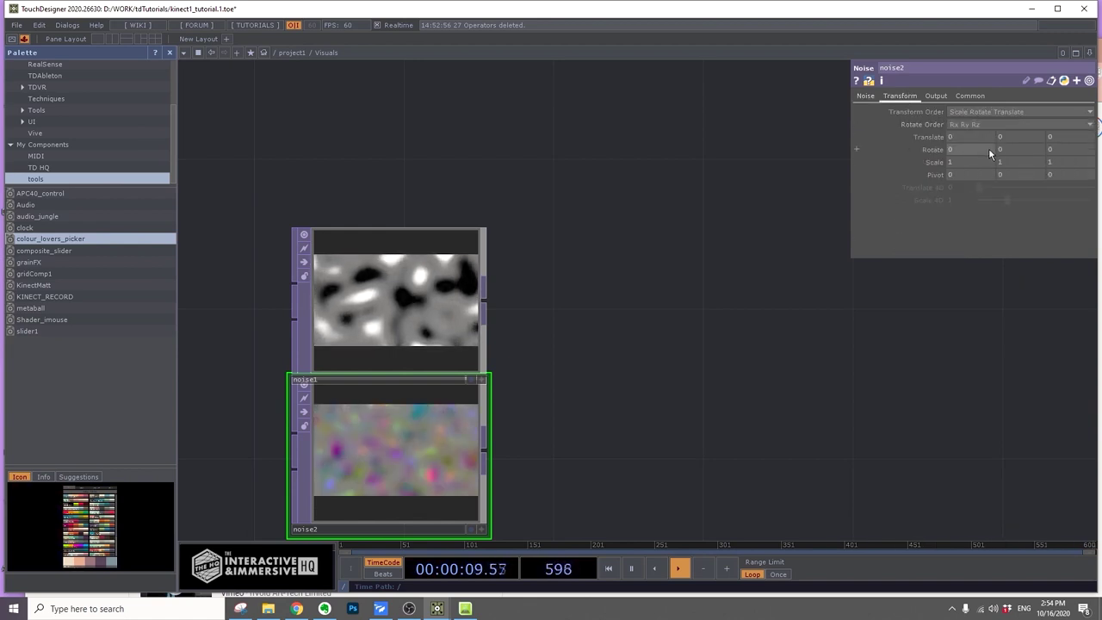
click(943, 140)
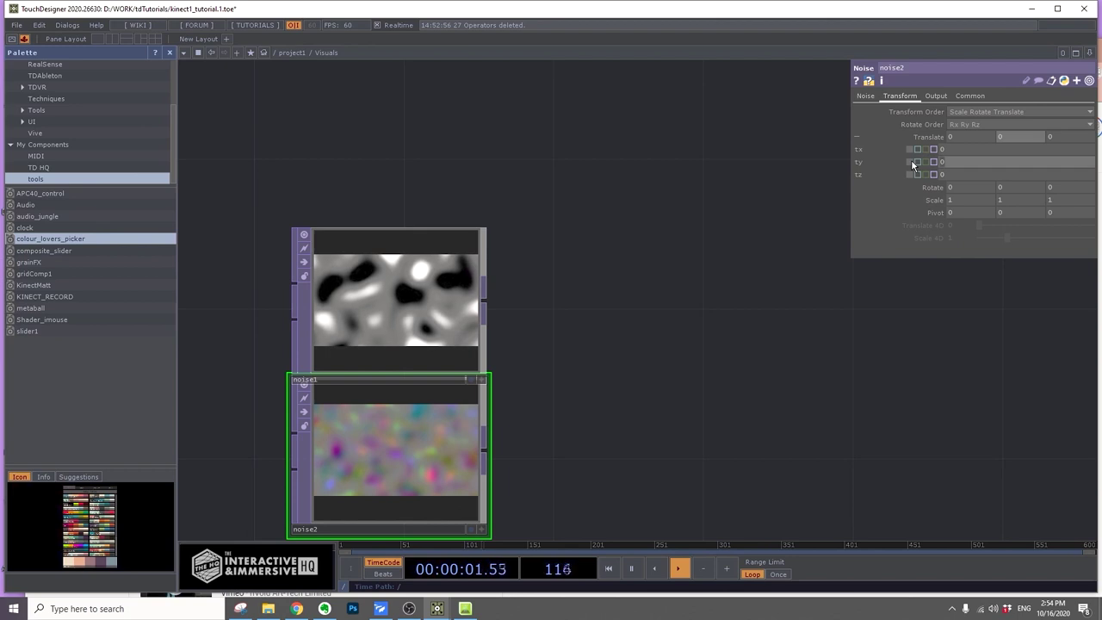
text(Ti)
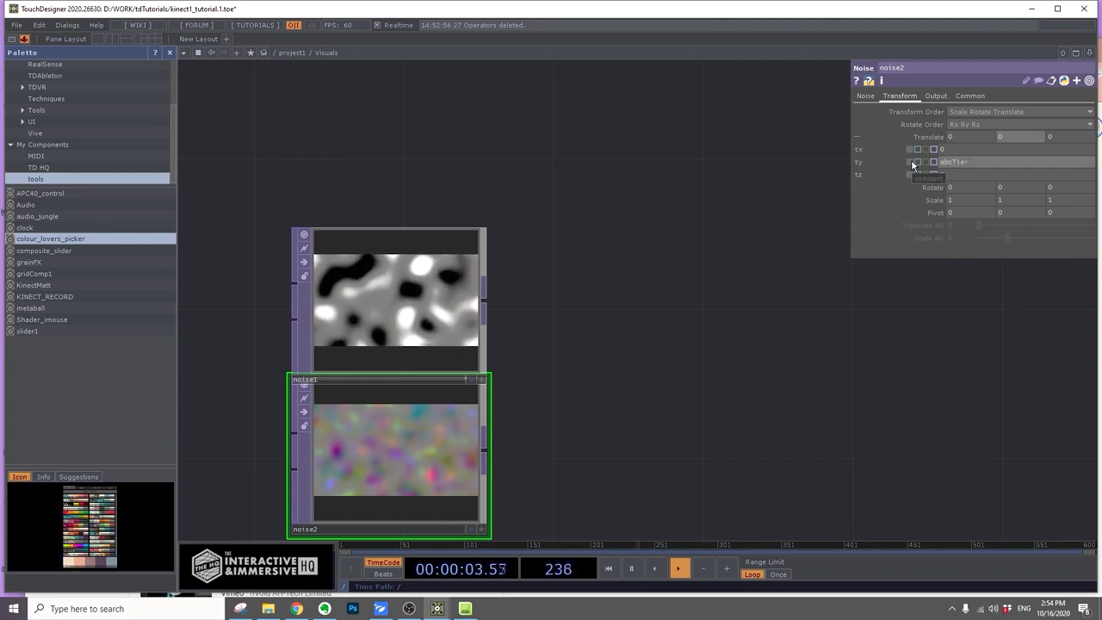
text(me.se)
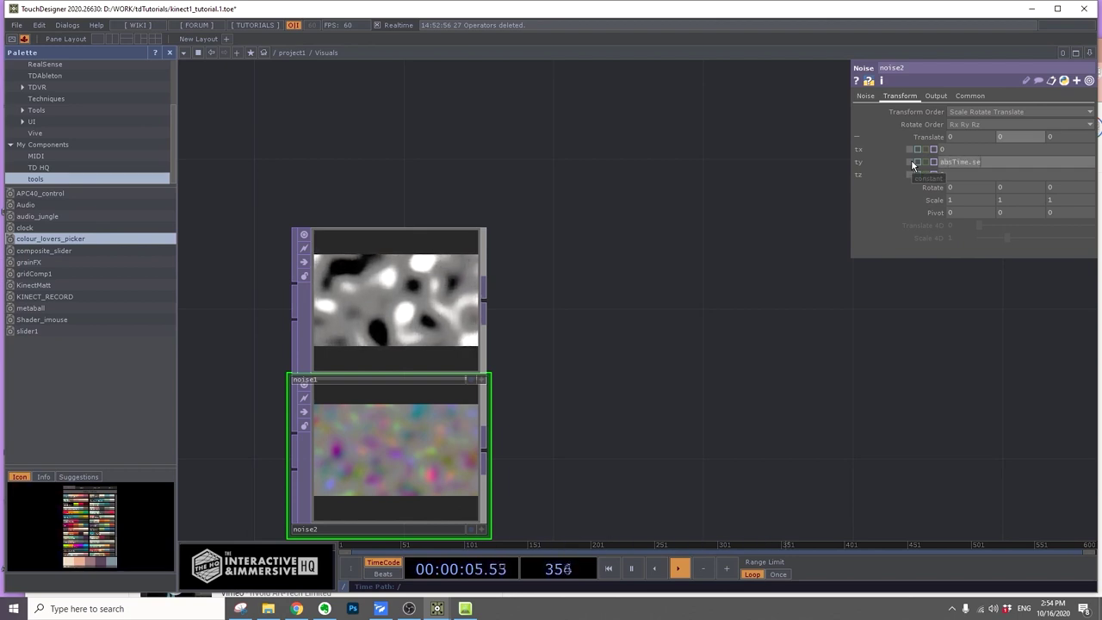
text(conds*.05)
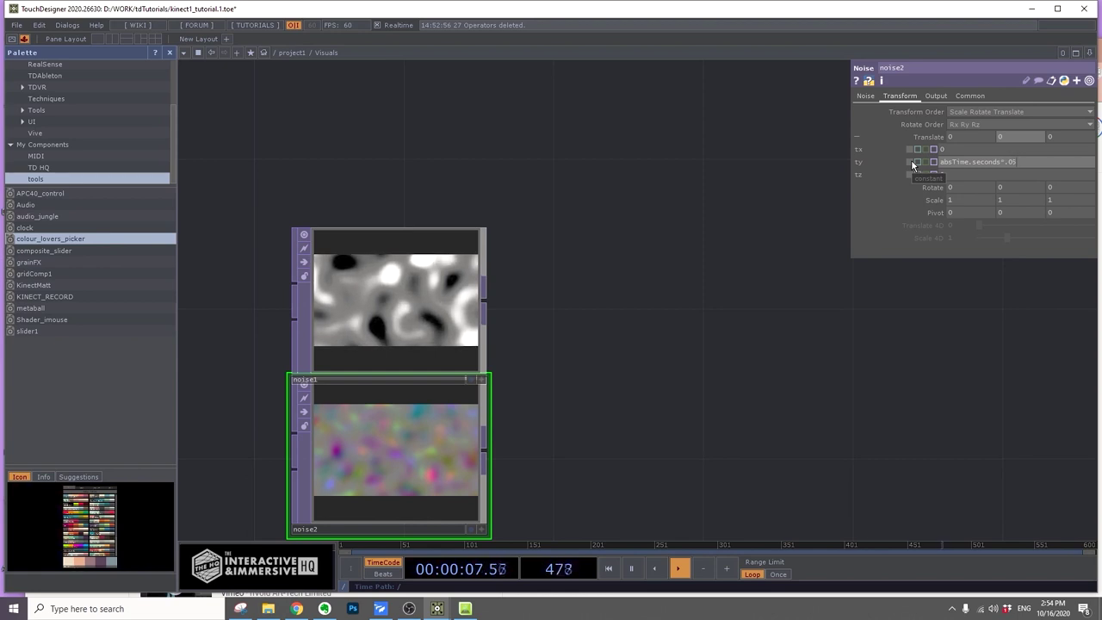
key(Return)
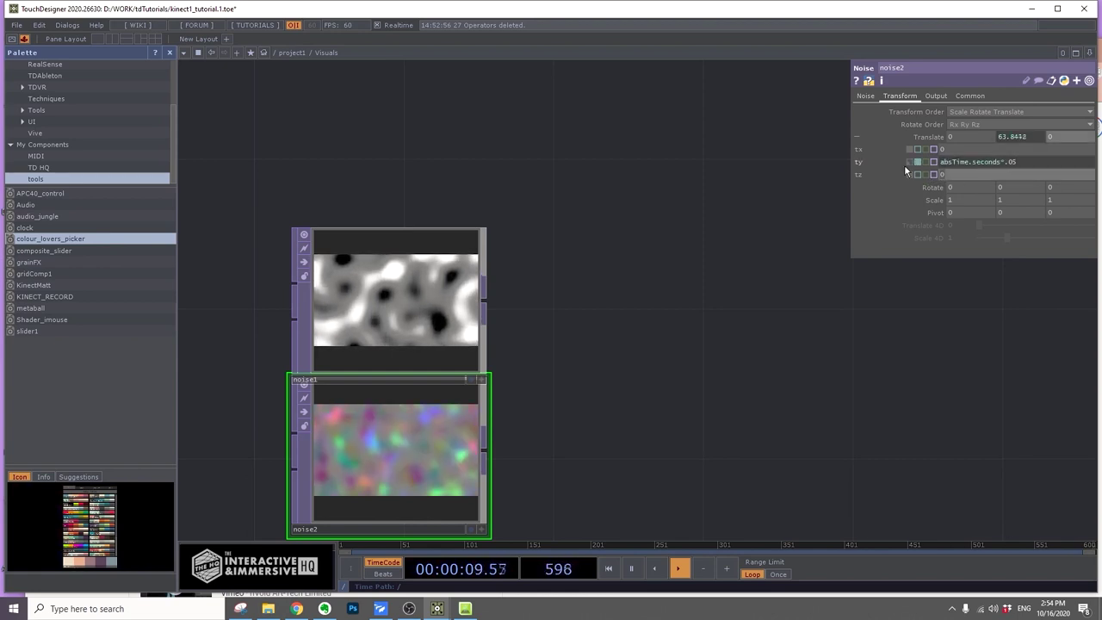
text(absTime.seconds*.05)
key(Return)
Add a Displace TOP beside the noises and wire noise1 into its first input and noise2 into its second
key(Tab)
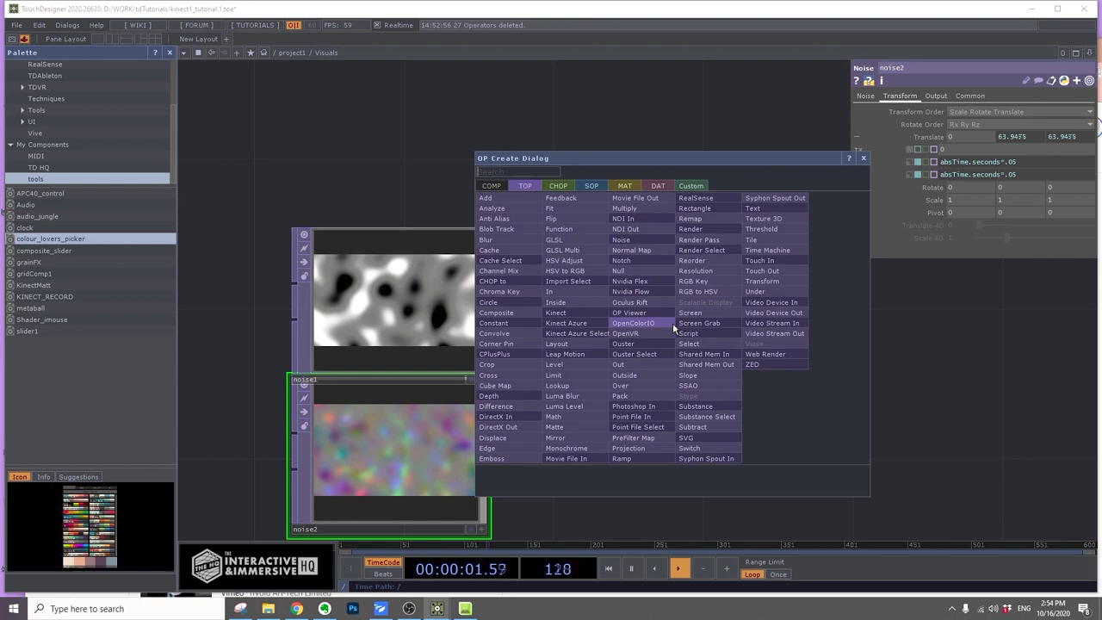
text(dis)
key(Return)
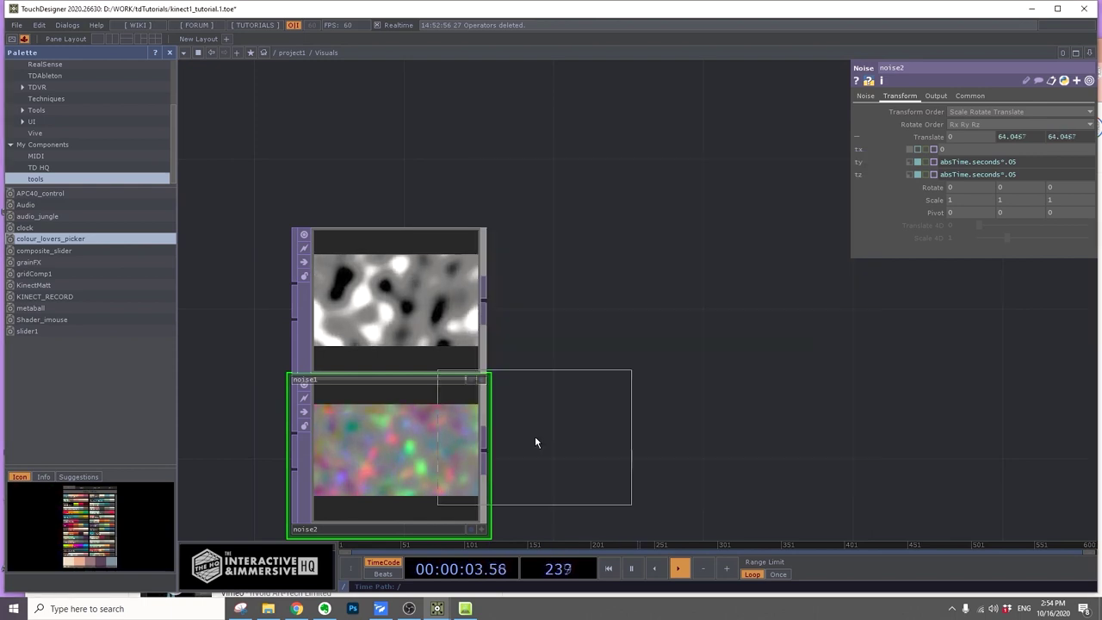
click(662, 379)
drag(485, 304, 555, 355)
drag(485, 448, 556, 397)
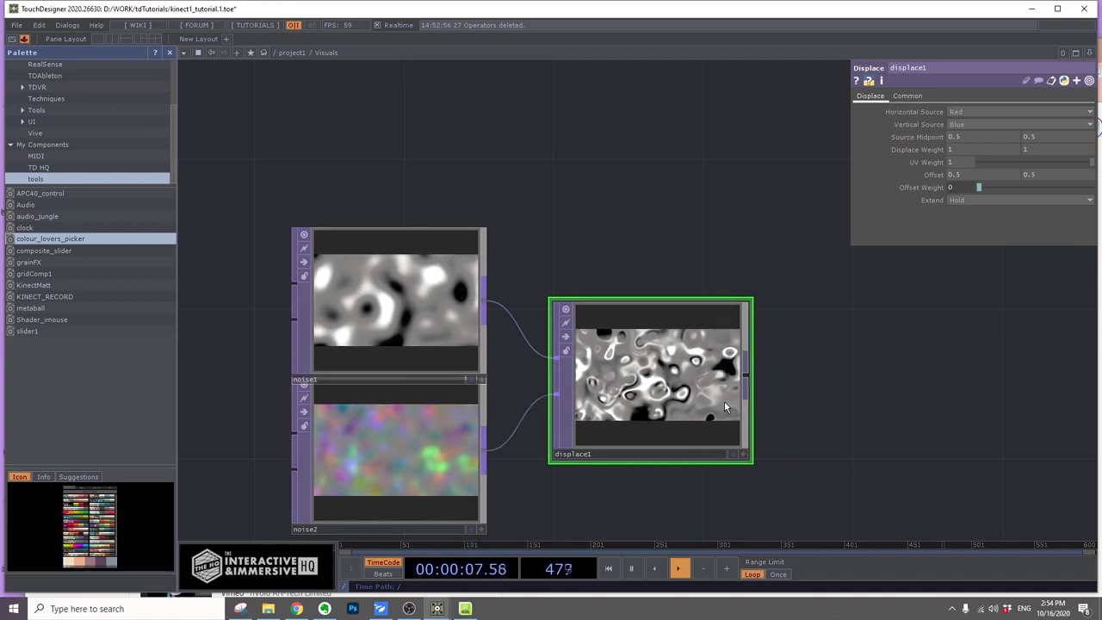
Set displace1's displace weight to .2 on both axes, its UV weight to .2 and its offset weight to 0.8
drag(962, 151, 940, 154)
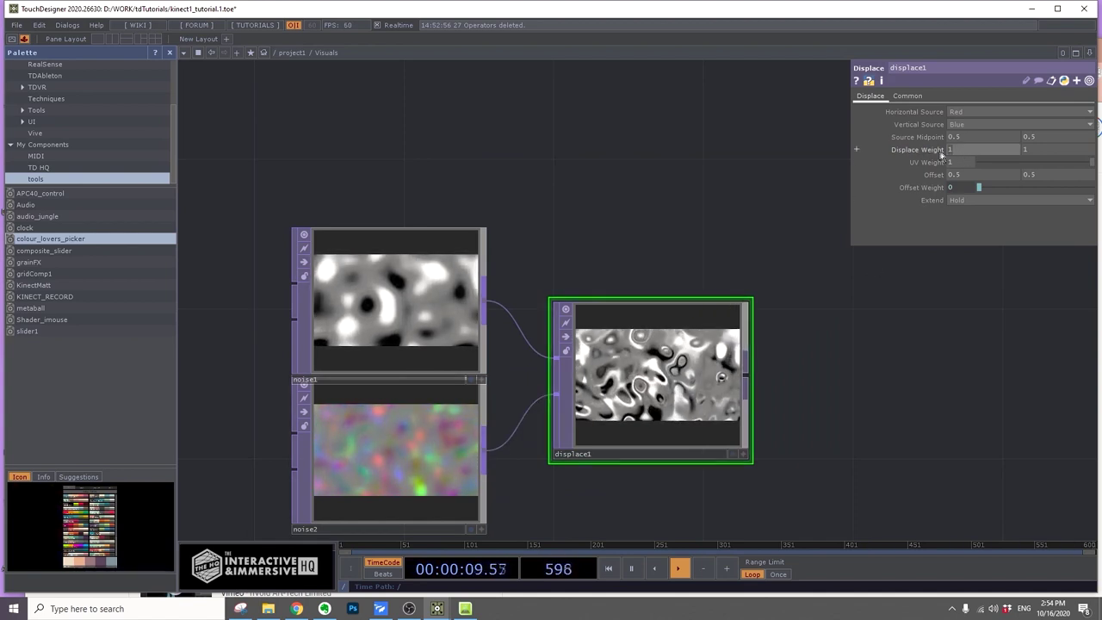
text(.3)
key(BackSpace)
text(2)
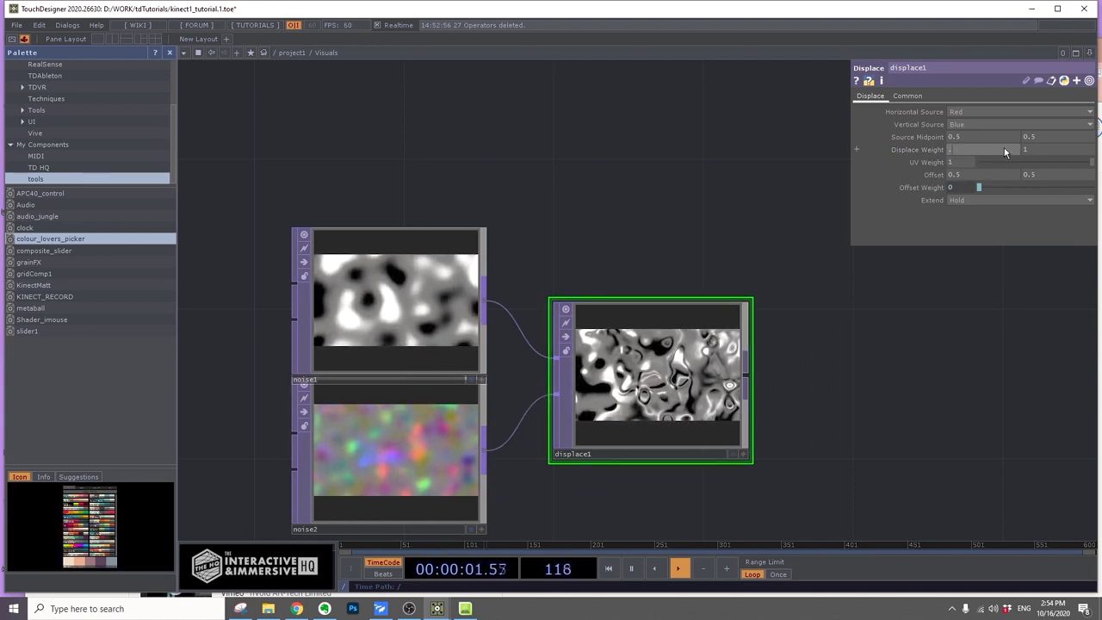
drag(1047, 151, 988, 148)
text(.2)
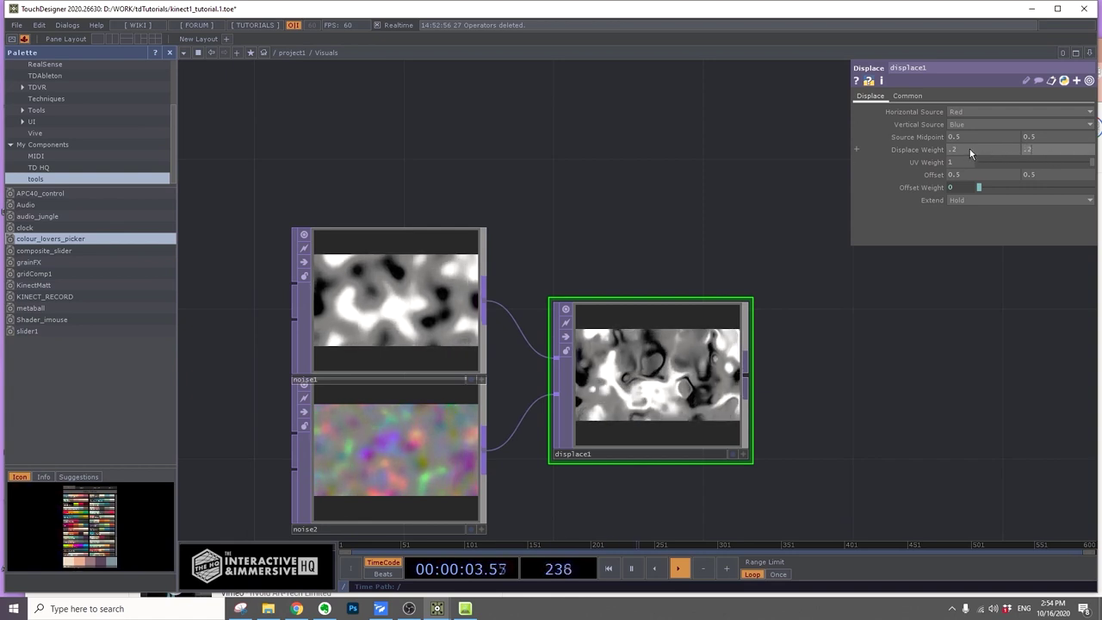
key(Return)
drag(957, 161, 910, 153)
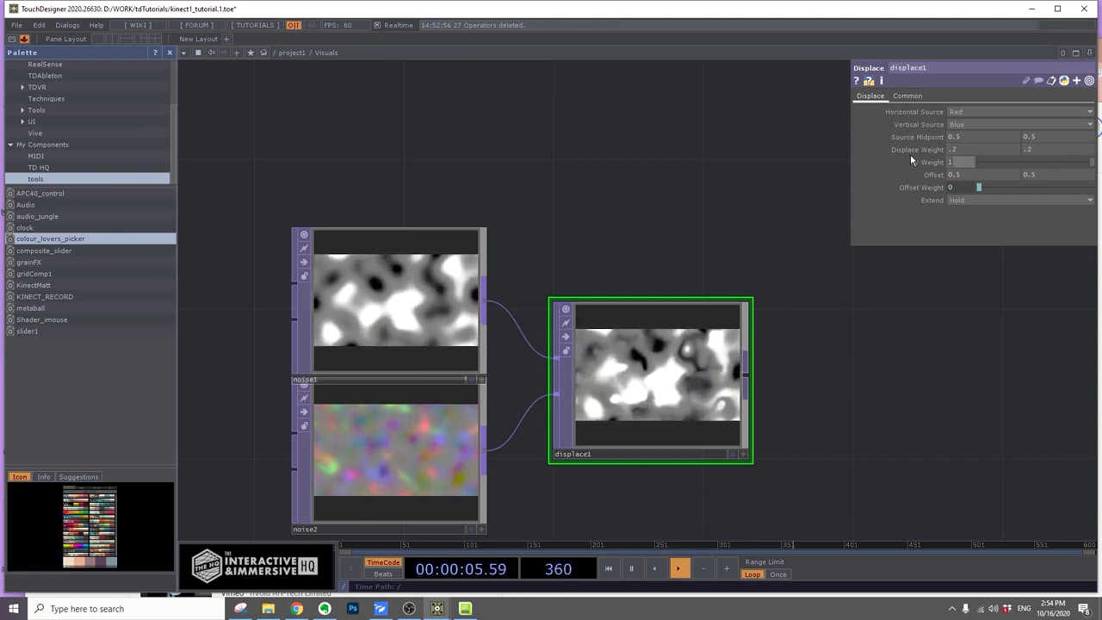
text(.2)
Append an Add TOP to the output of displace1
drag(848, 411, 719, 354)
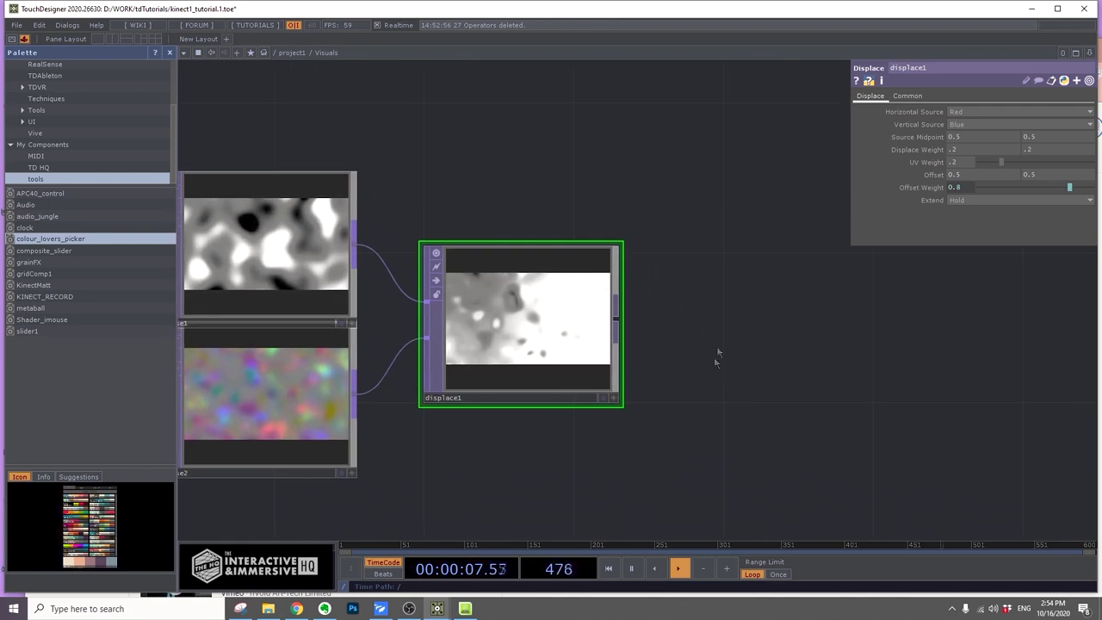
click(618, 320)
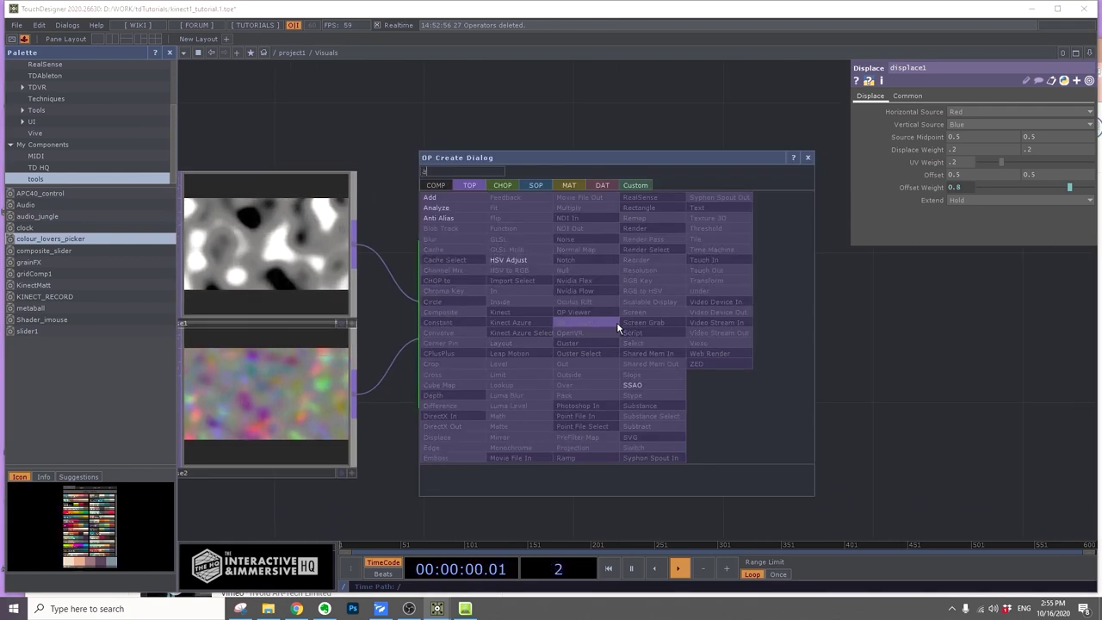
text(add)
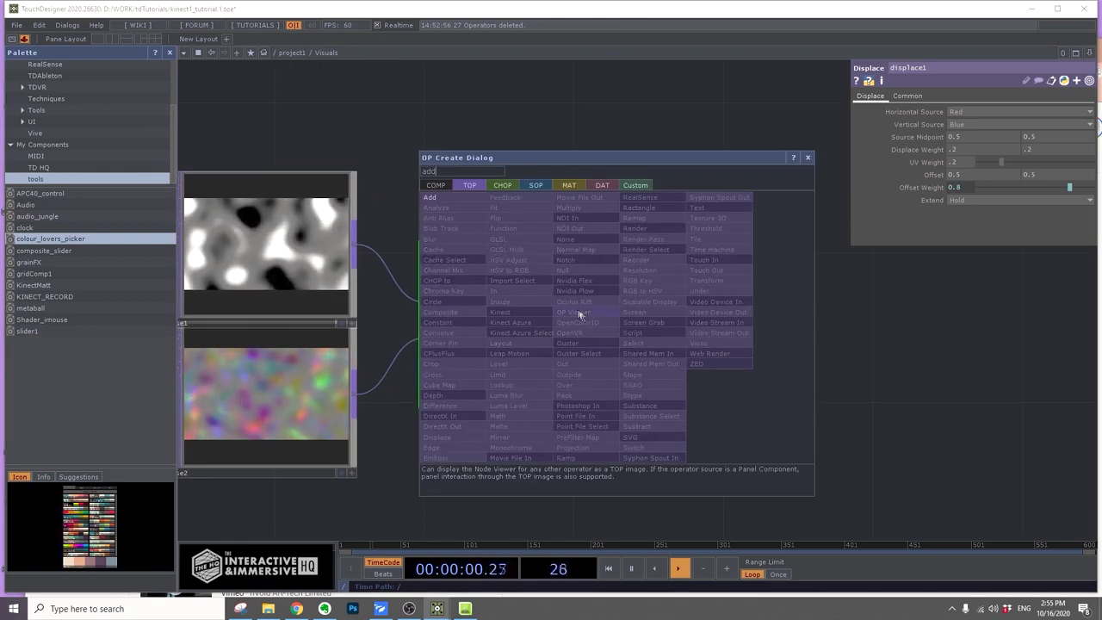
click(462, 199)
click(810, 325)
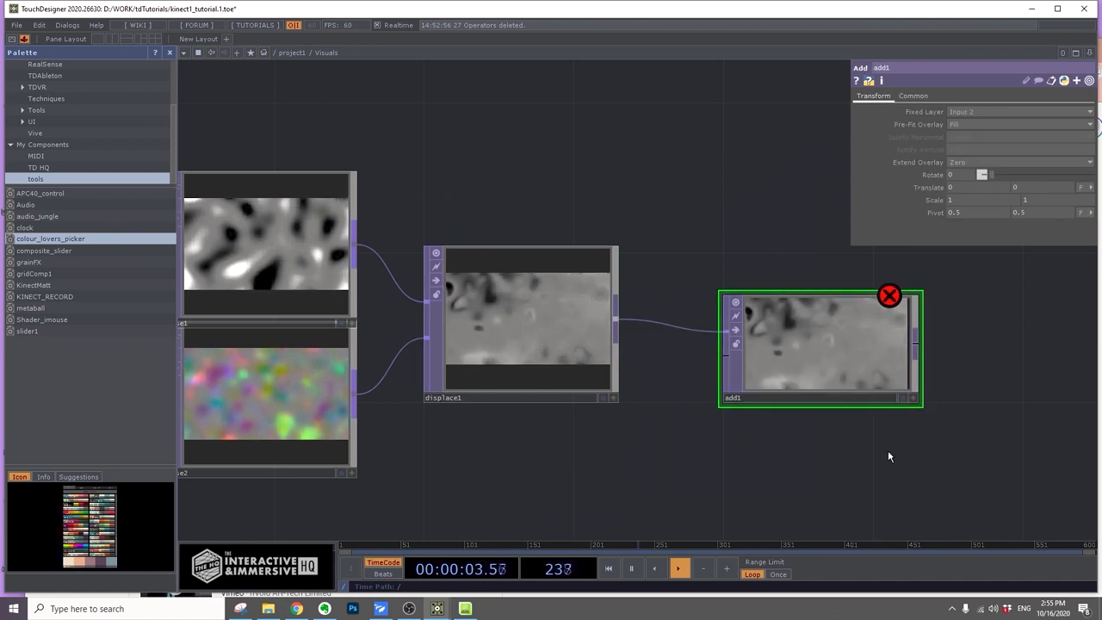
Append a Null TOP to the output of add1 and rename it heightmap
drag(888, 451, 778, 429)
click(813, 323)
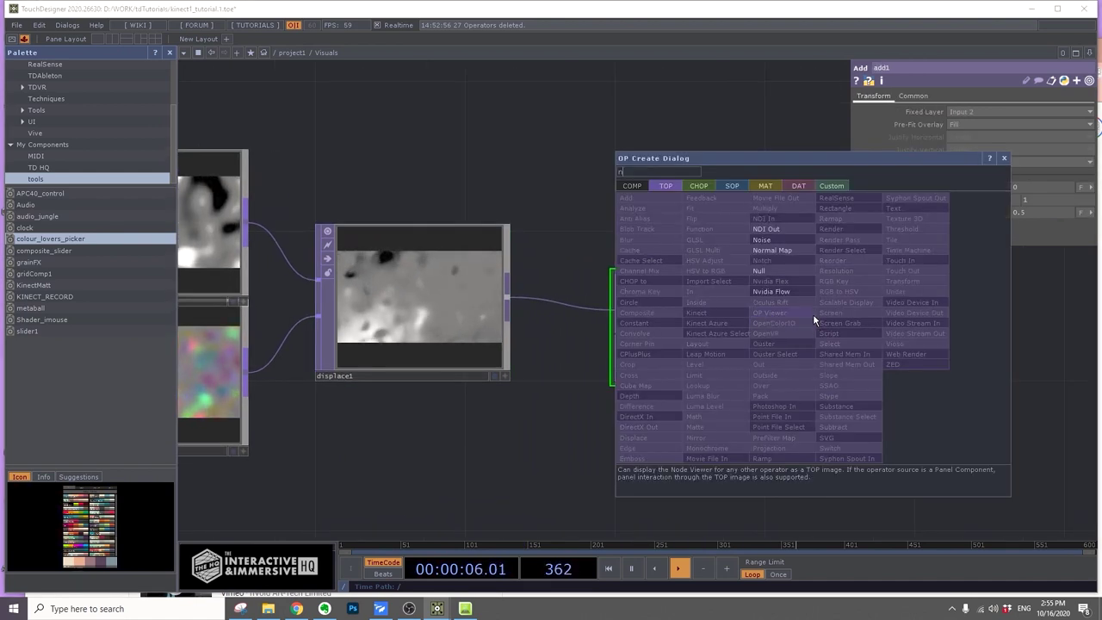
click(789, 271)
click(971, 325)
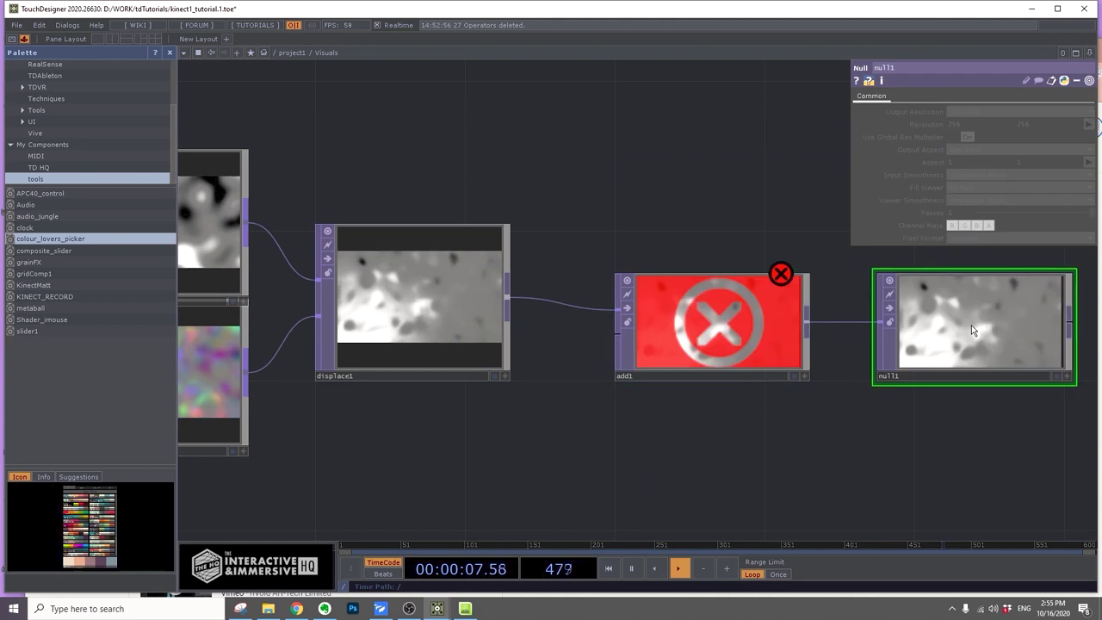
drag(930, 383, 844, 376)
text(heightm)
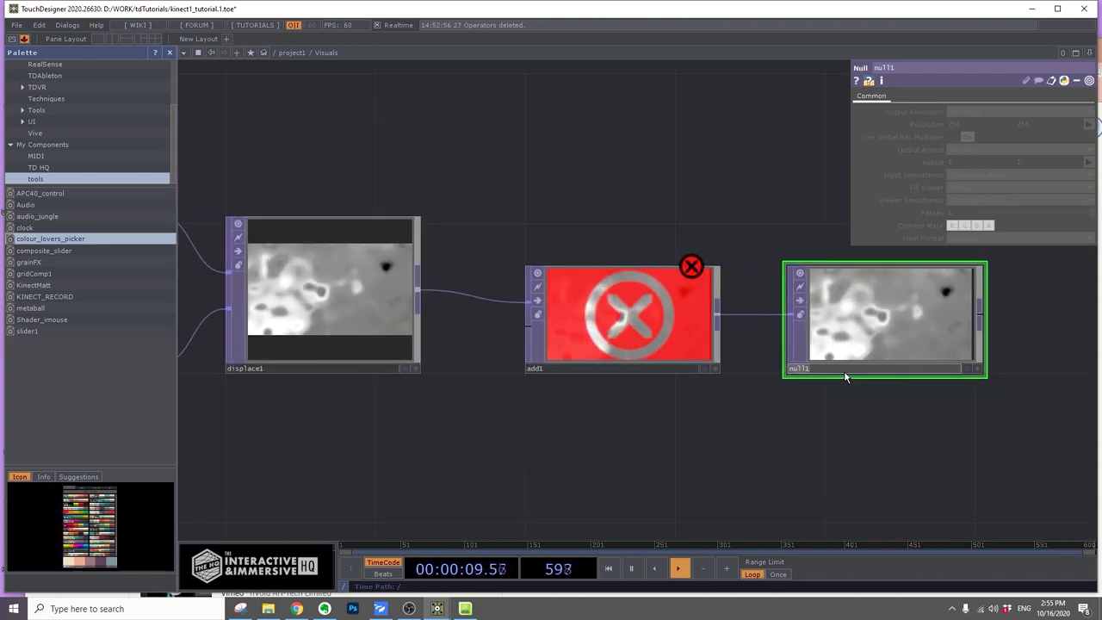
text(ap)
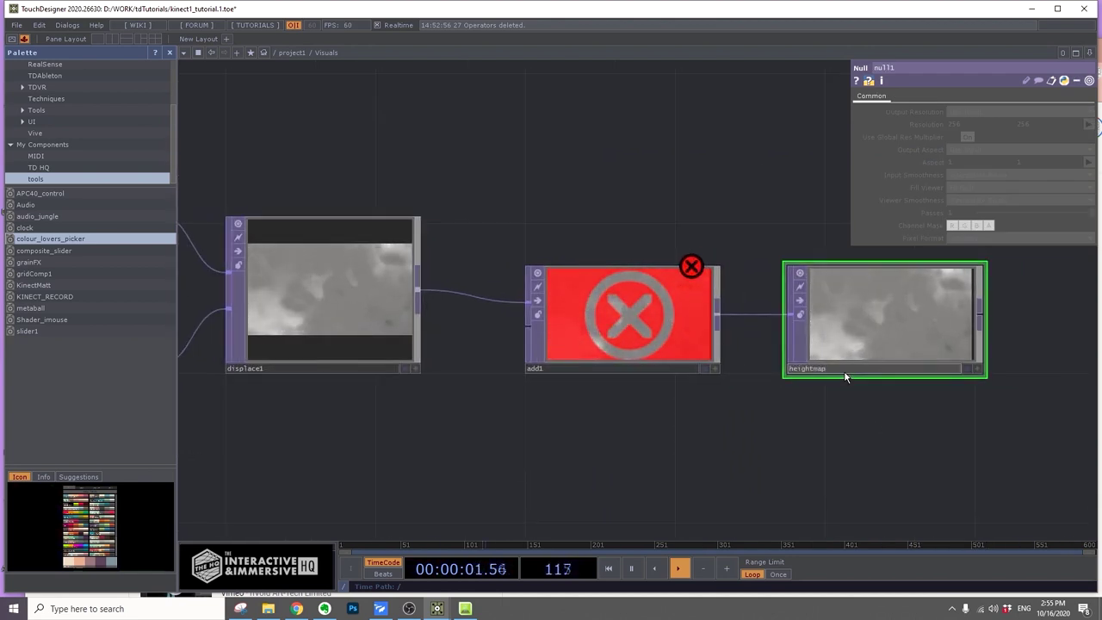
key(Return)
Add a third Noise TOP directly below displace1
drag(750, 455, 1016, 449)
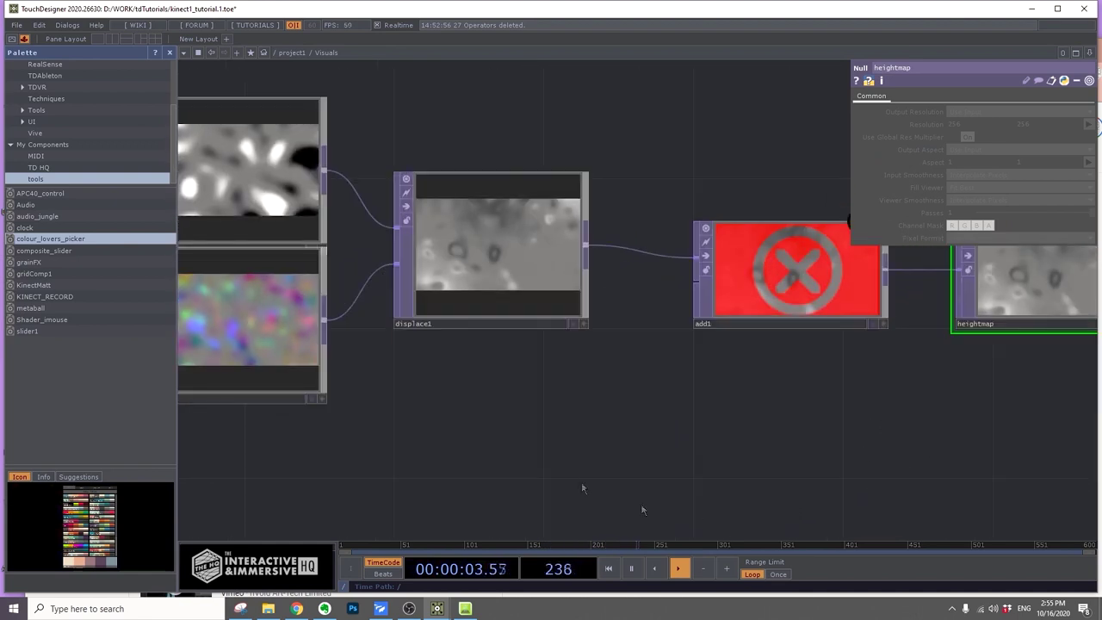
key(Tab)
text(nois)
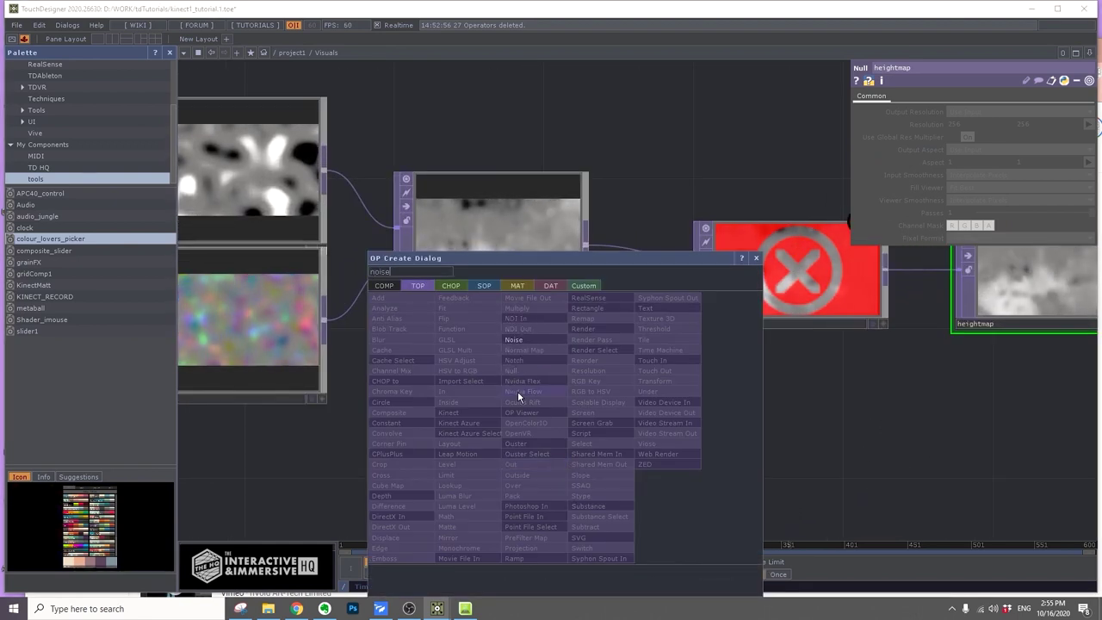
click(518, 337)
click(474, 465)
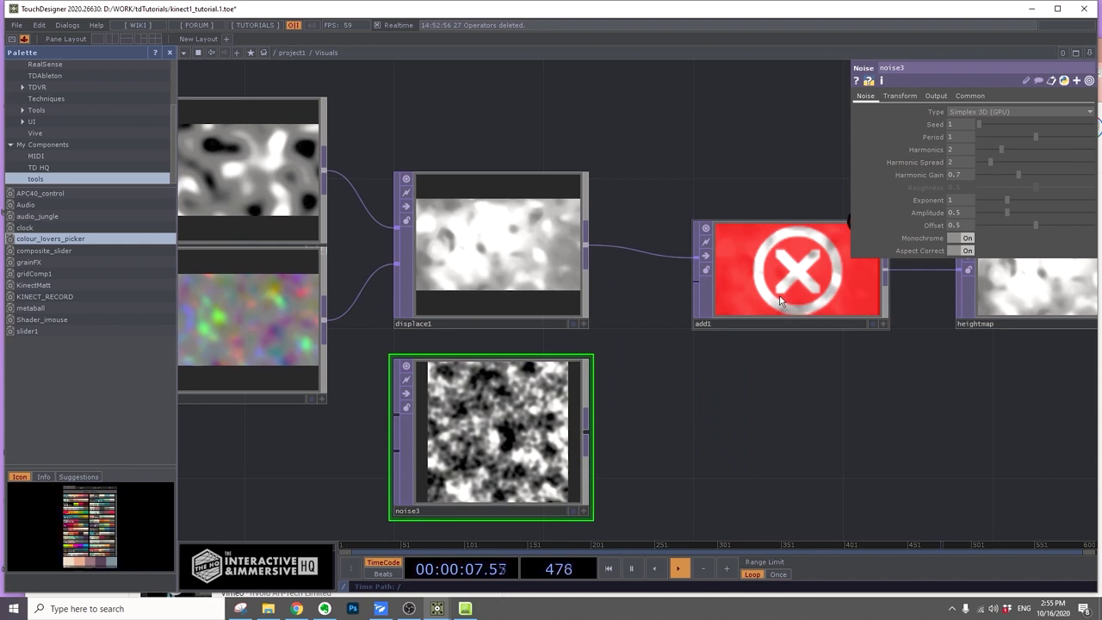
Set noise3's resolution to 1920 by 1080 and its pixel format to 32-bit float (RGBA)
click(968, 96)
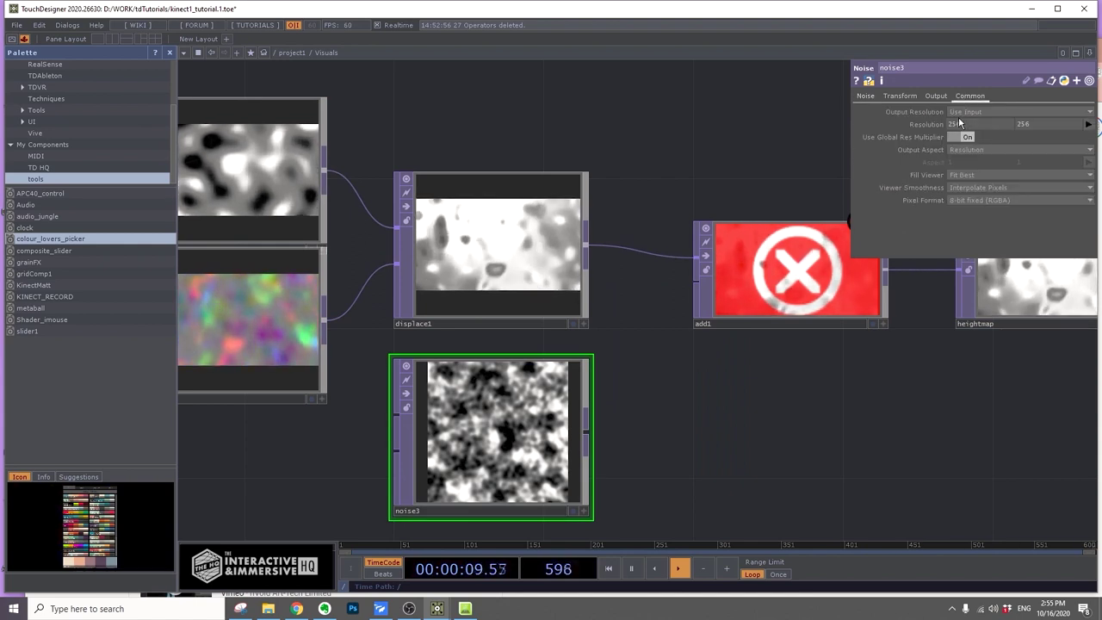
text(1920)
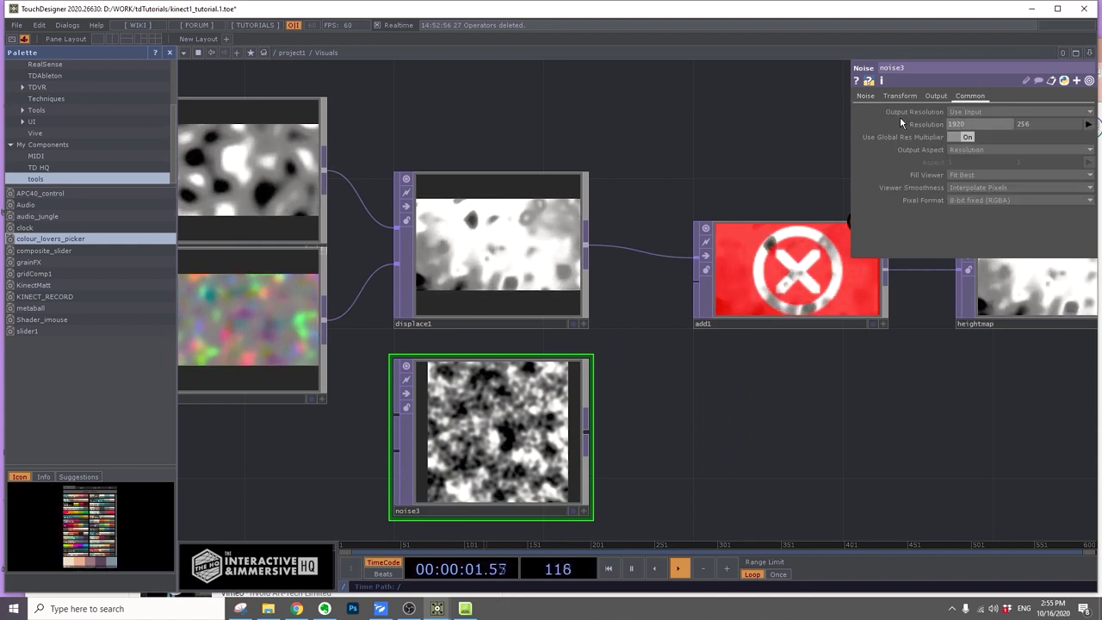
drag(1055, 128, 976, 117)
text(1080)
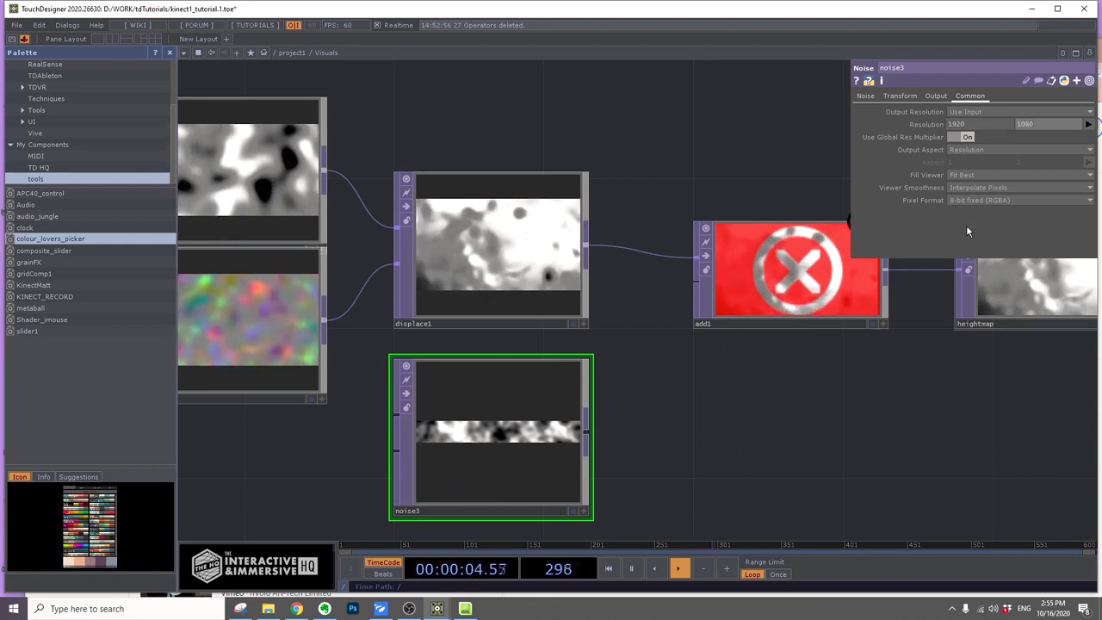
key(Return)
click(968, 201)
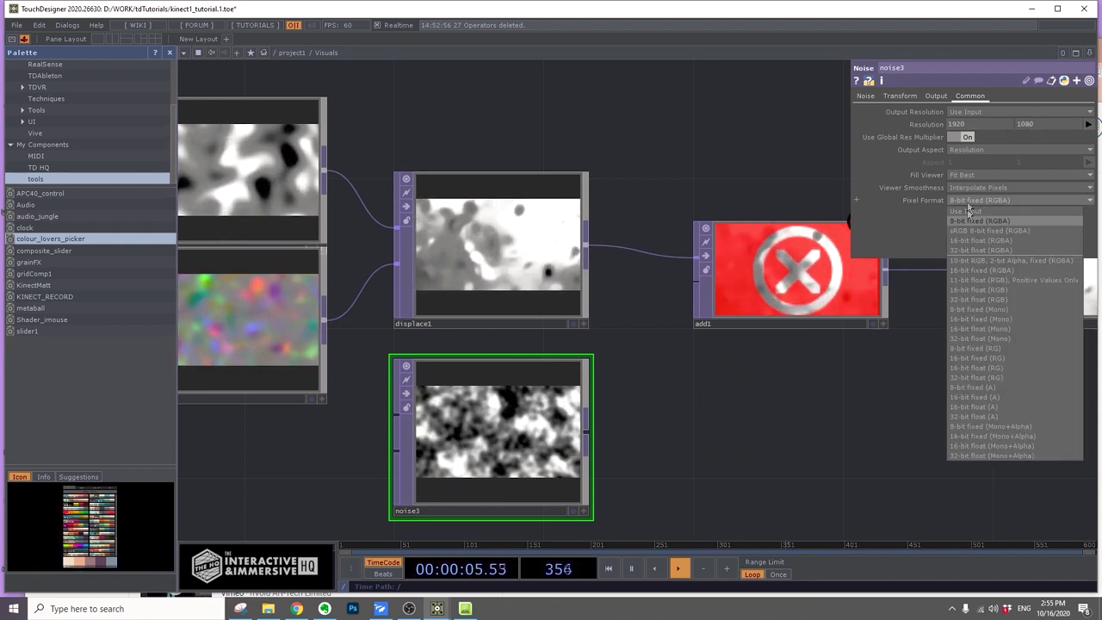
click(971, 250)
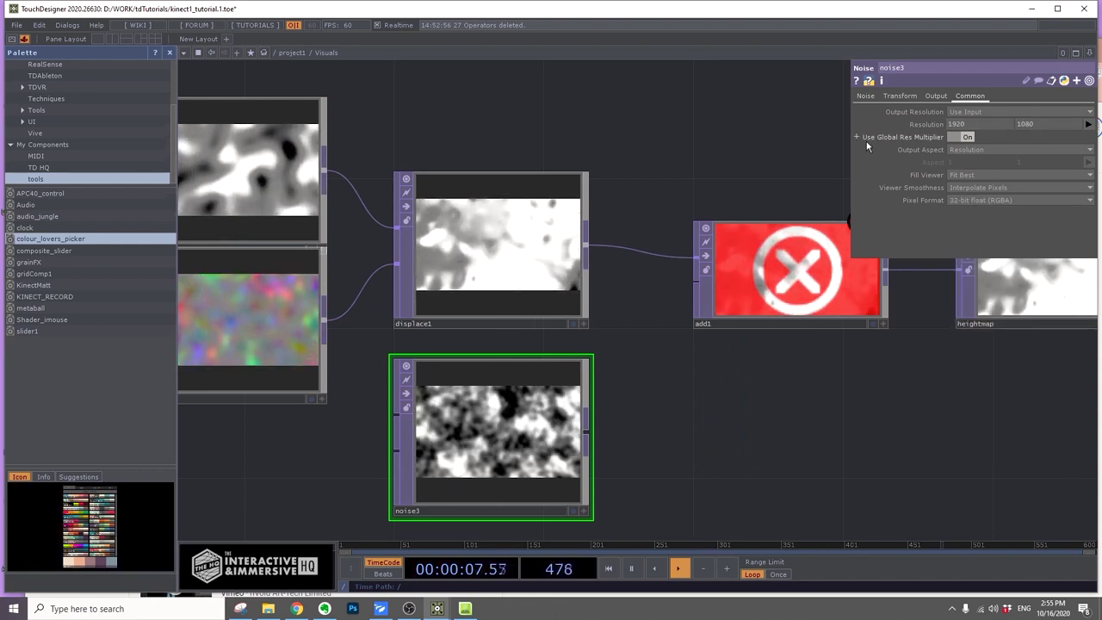
Change noise3's type to Random (GPU) and set its amplitude to .3
click(865, 95)
click(979, 110)
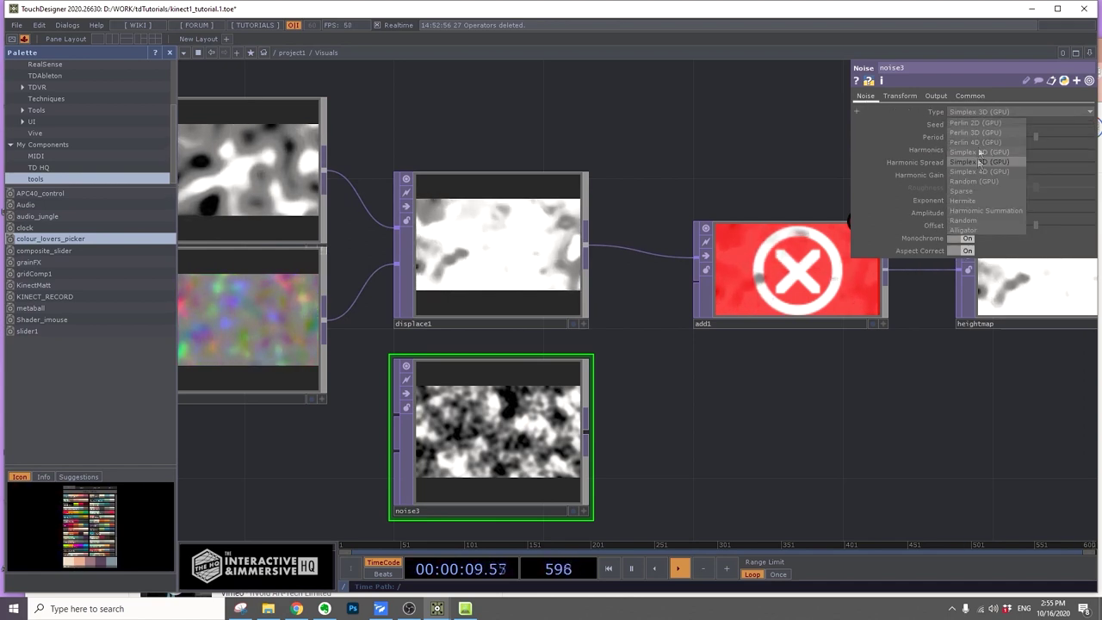
click(973, 201)
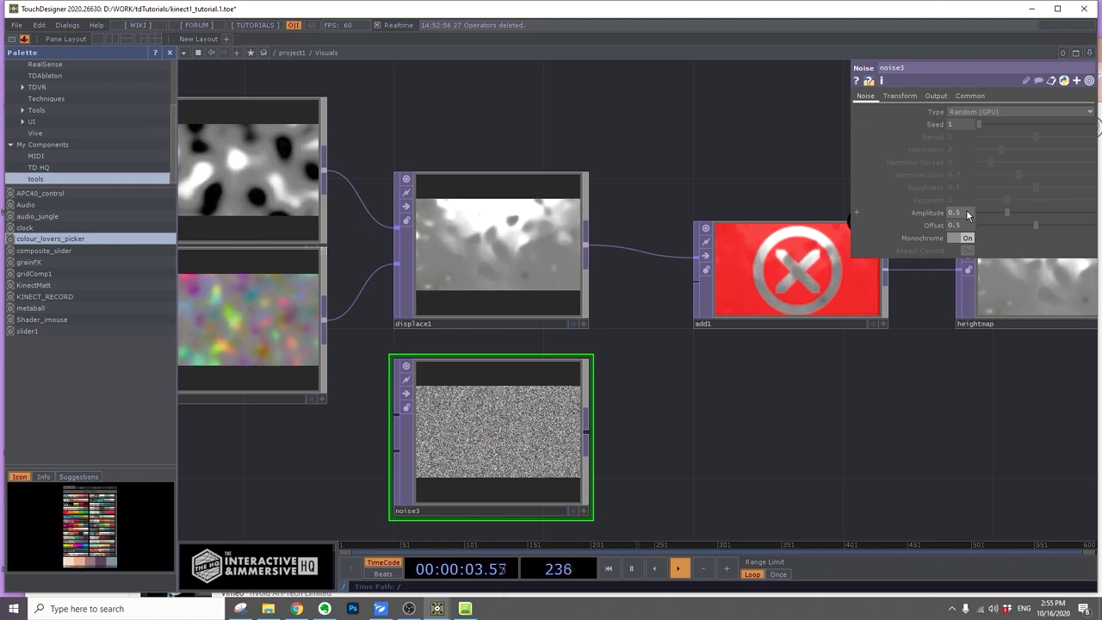
text(.3)
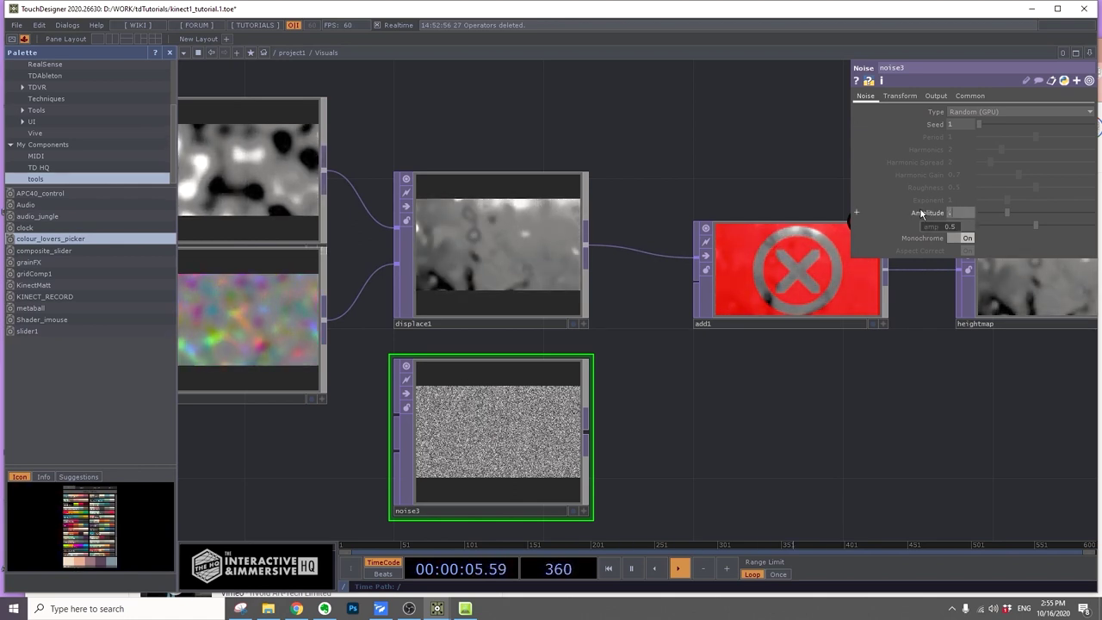
key(Return)
Move noise3 directly below noise2 and append a Level TOP to its output
scroll(813, 405, down, 3)
drag(793, 447, 779, 376)
drag(578, 372, 394, 420)
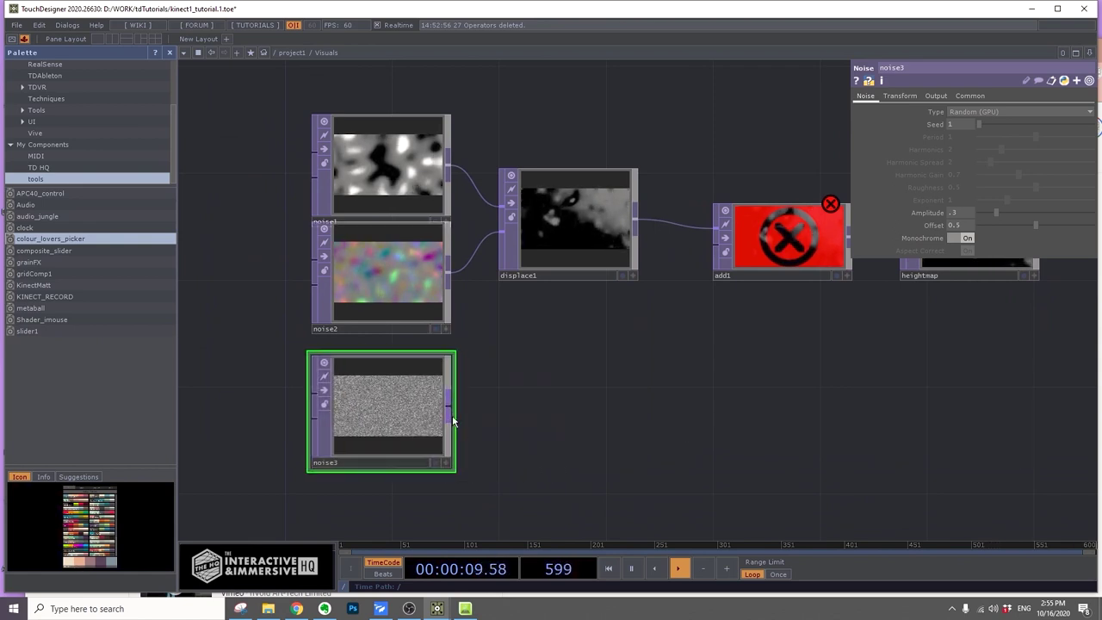
click(454, 414)
text(le)
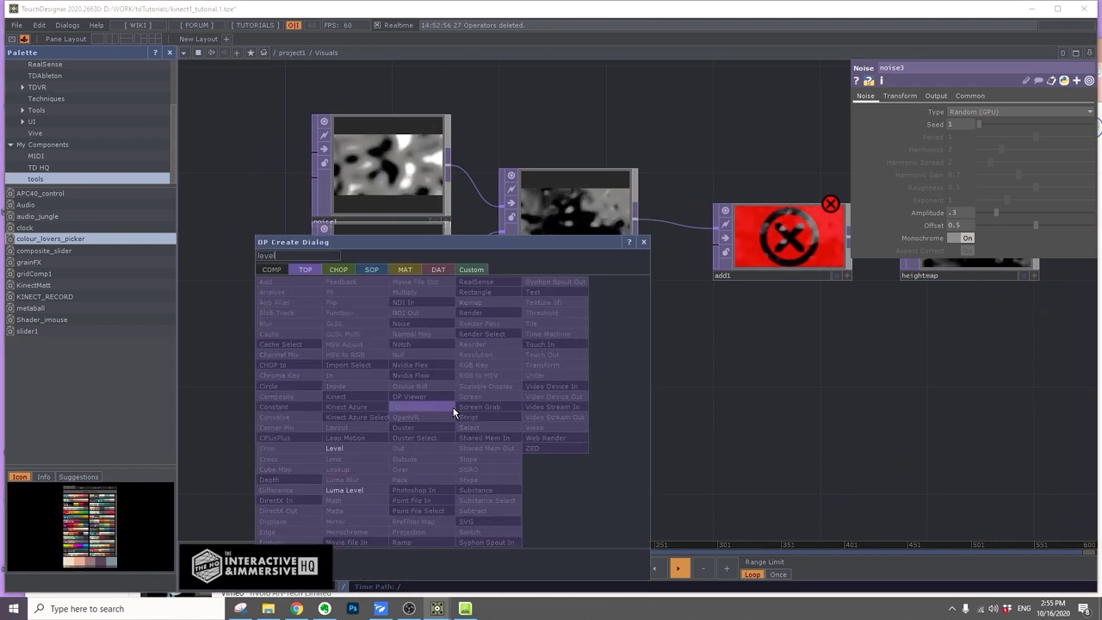
text(vel)
click(364, 444)
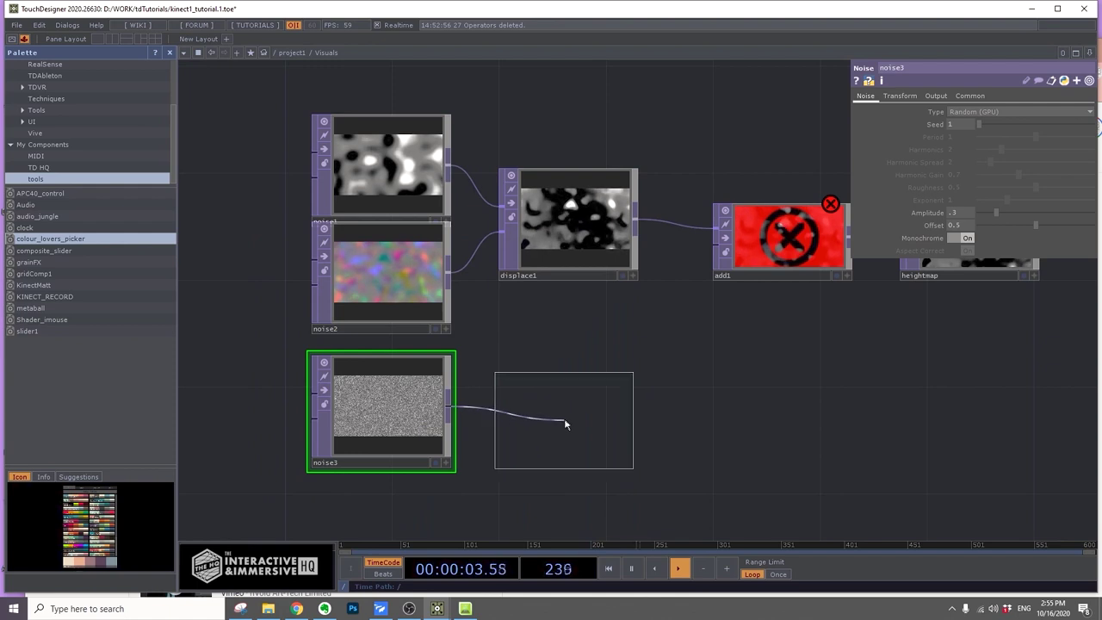
click(565, 424)
Set level1's opacity to .5 and connect its output to add1's second input
click(963, 96)
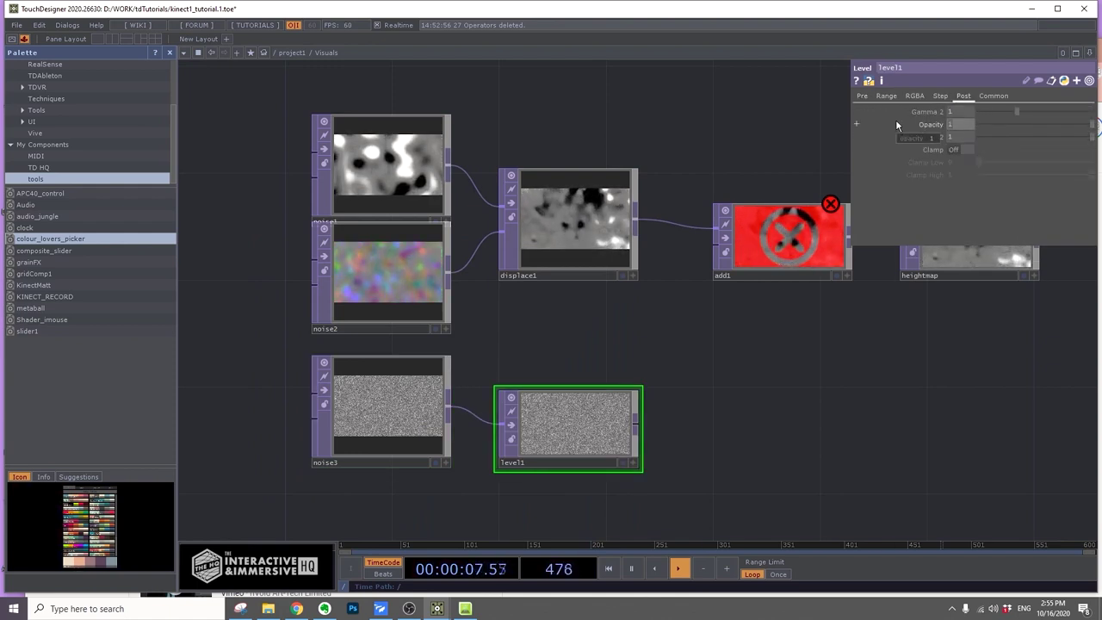
text(.5)
key(Return)
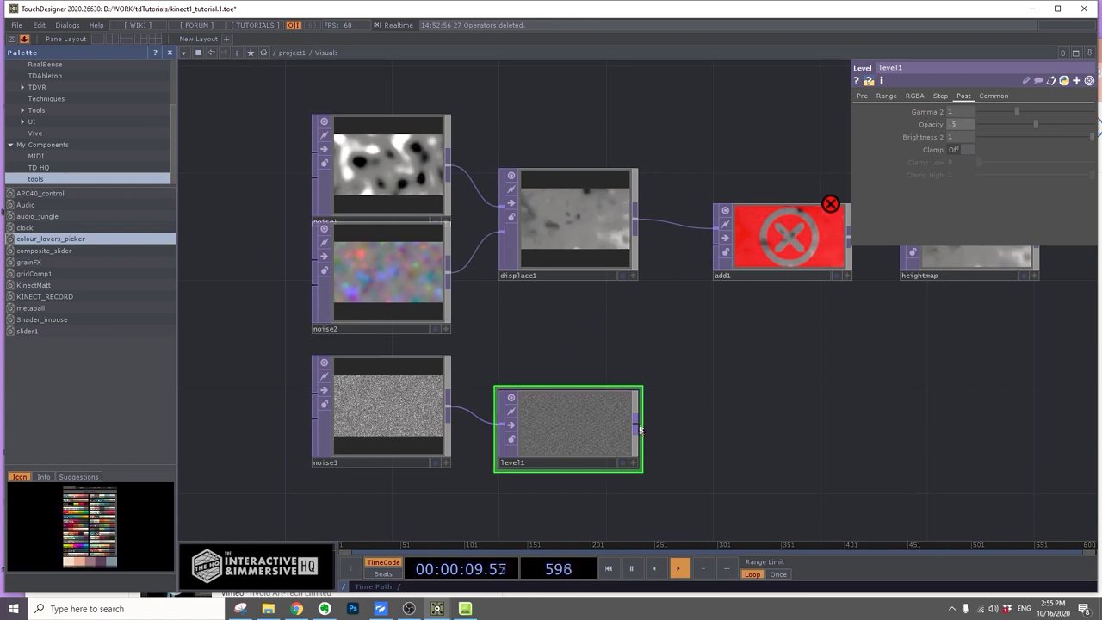
drag(639, 429, 714, 246)
Move heightmap further away from add1 and insert a Lookup TOP on the wire between them
drag(771, 351, 474, 410)
scroll(693, 302, up, 2)
scroll(736, 382, down, 2)
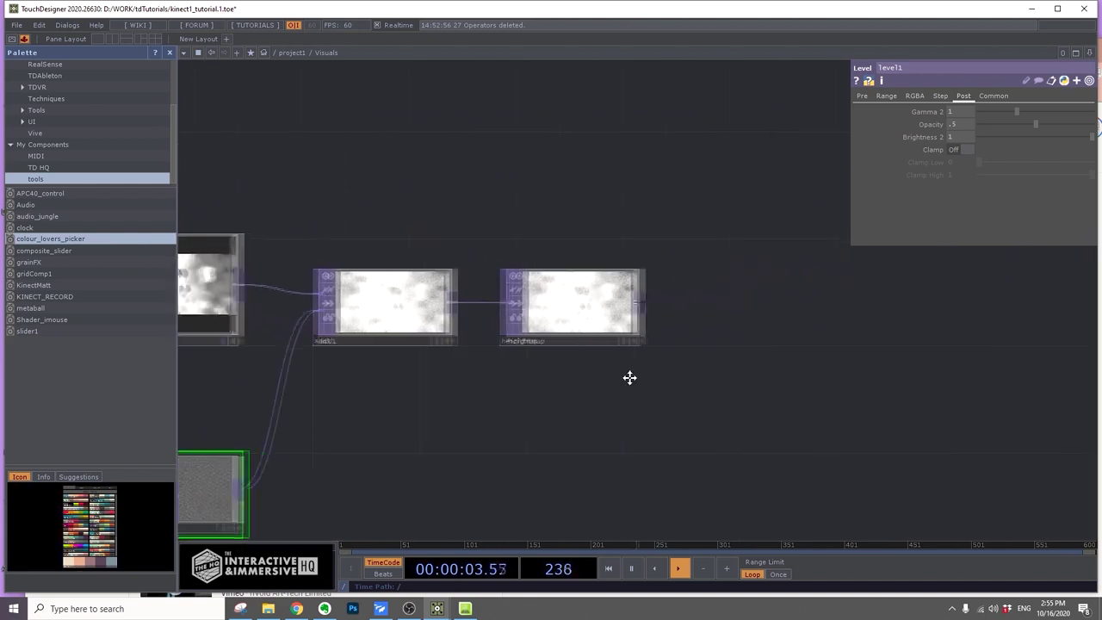
drag(629, 378, 615, 378)
drag(571, 305, 785, 305)
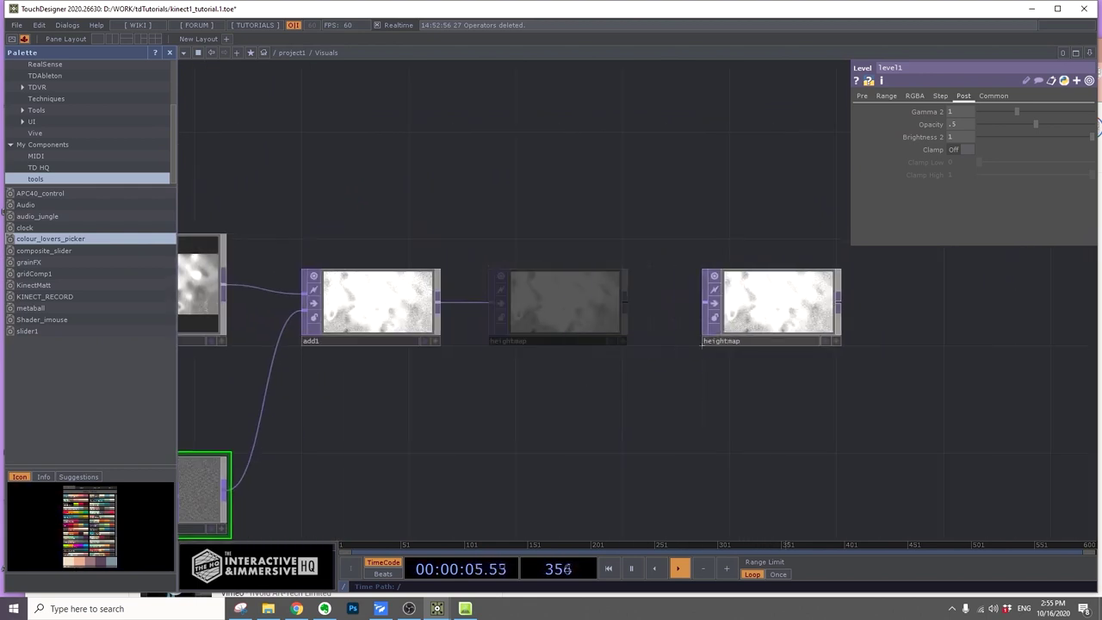
right_click(438, 302)
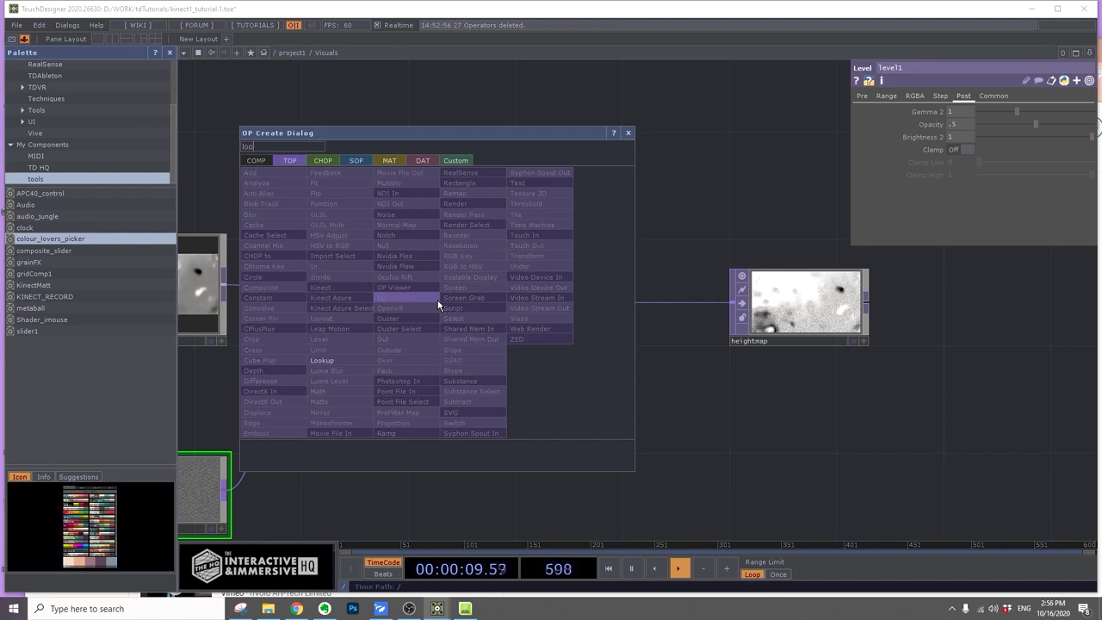
click(341, 358)
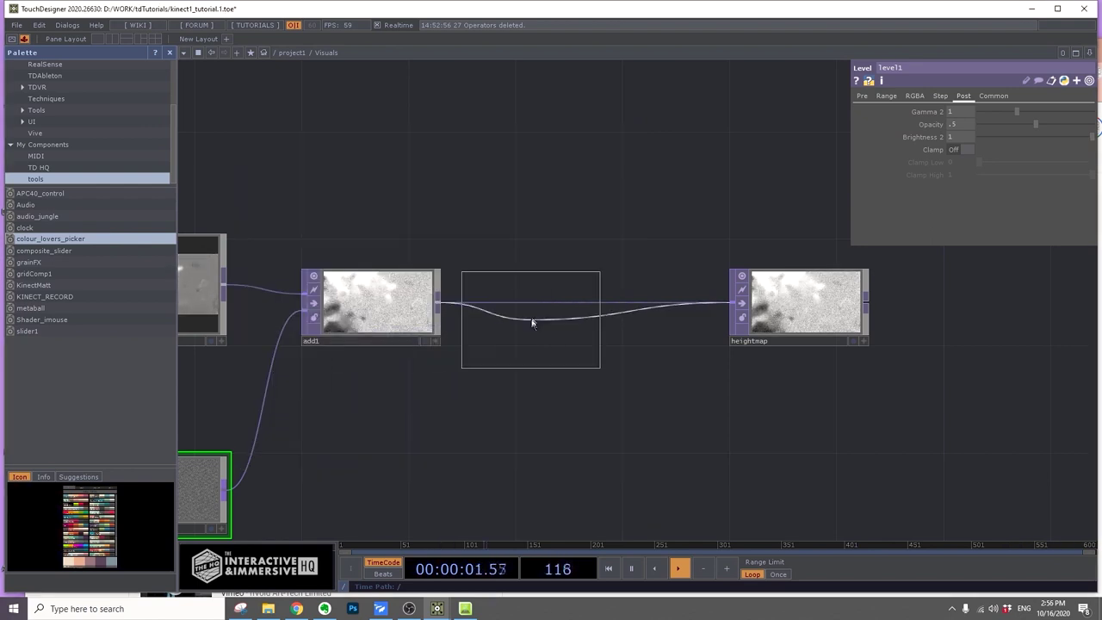
click(578, 307)
Add a Ramp TOP below the wire between add1 and lookup1
drag(574, 424, 583, 393)
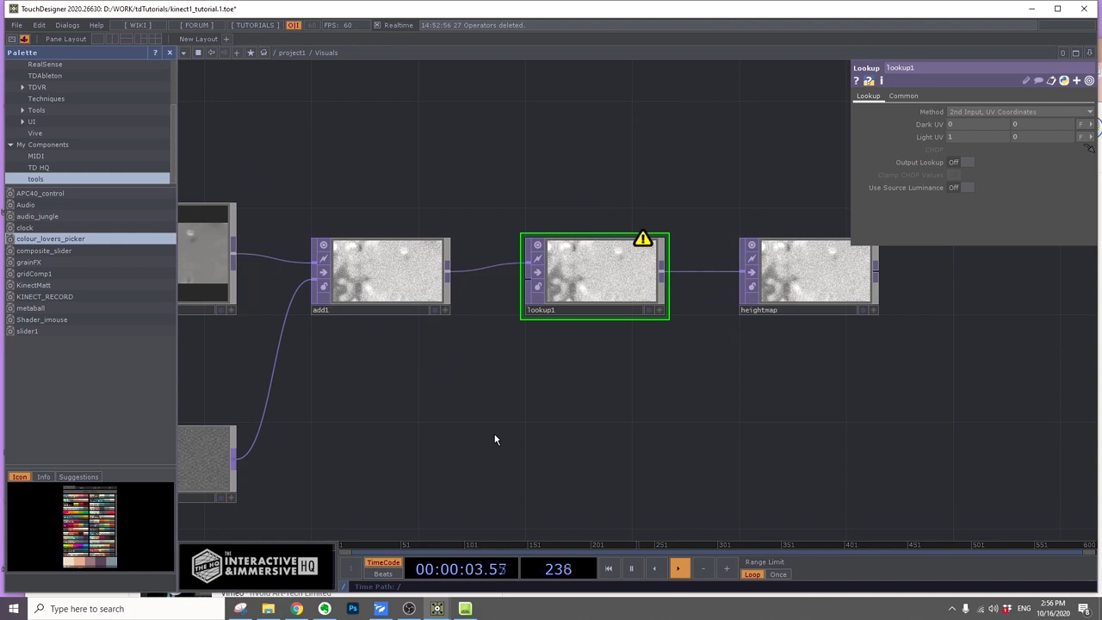
key(Tab)
text(ram)
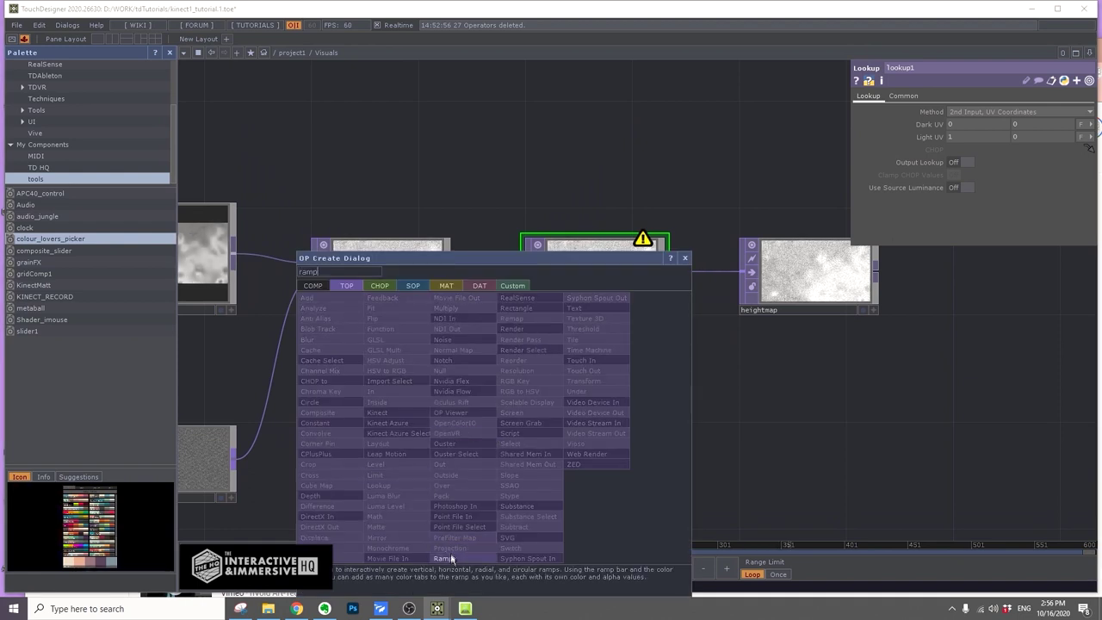
click(451, 559)
click(423, 435)
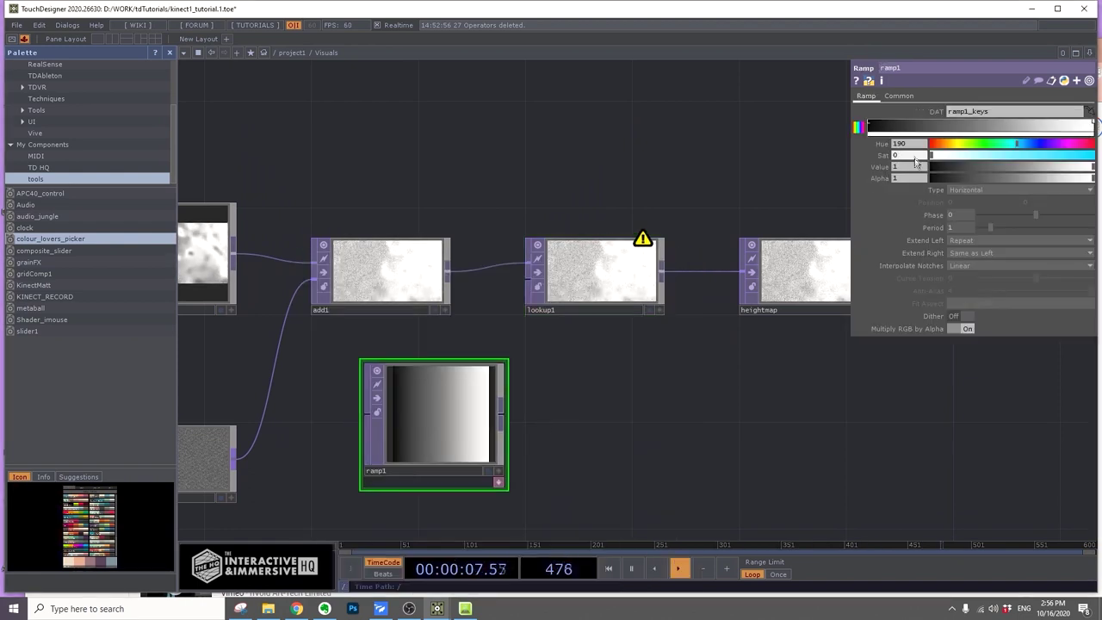
Set ramp1's resolution to 1920 by 1080
click(899, 96)
click(986, 124)
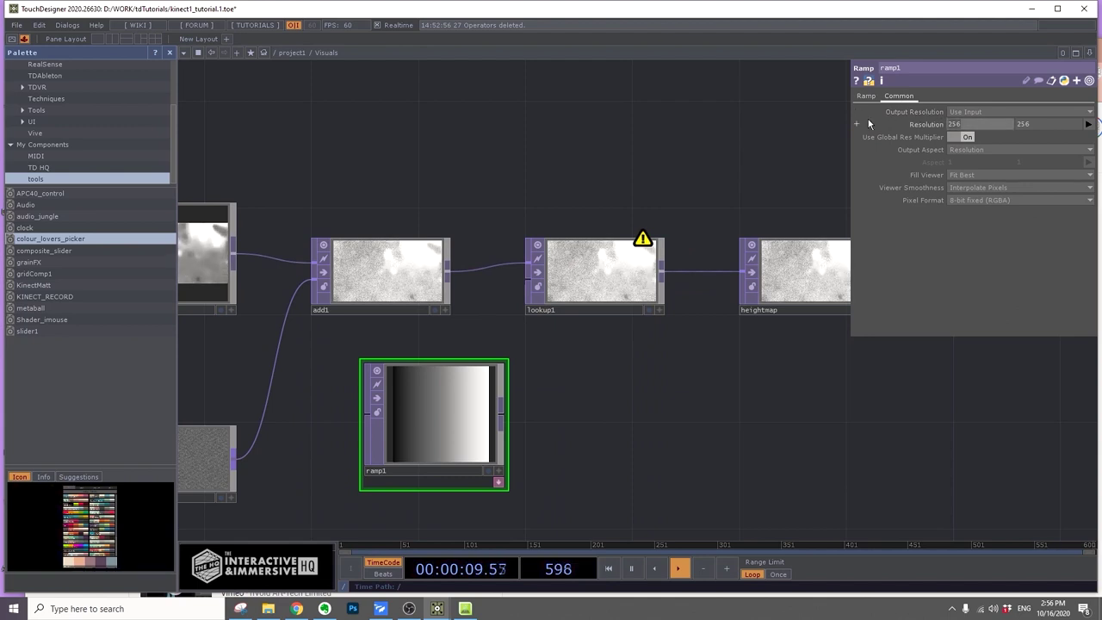
text(1920)
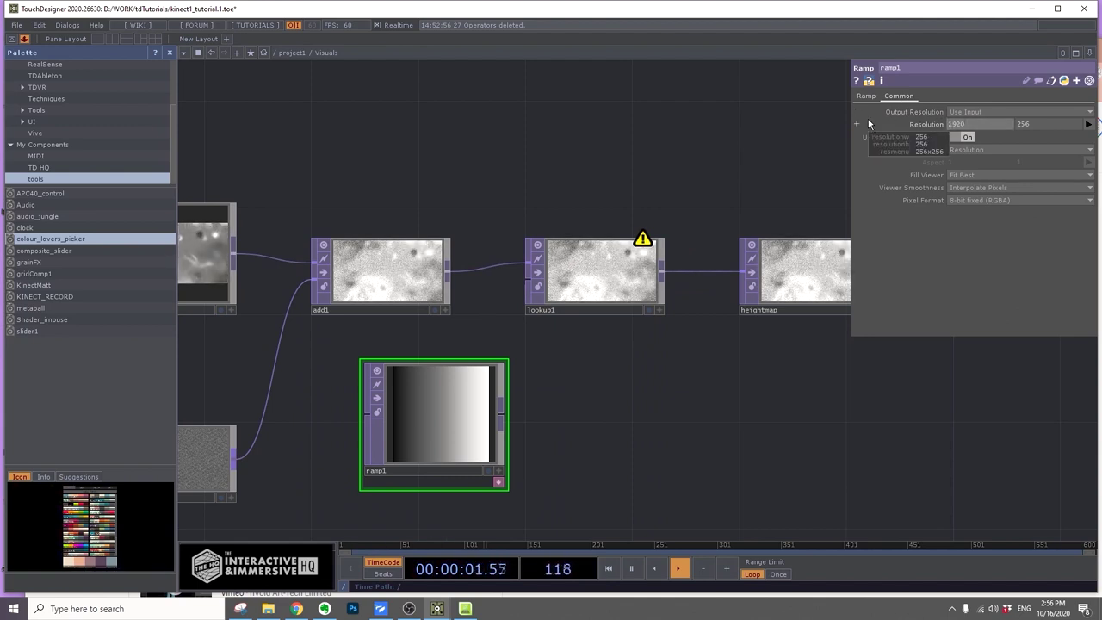
key(Return)
text(10)
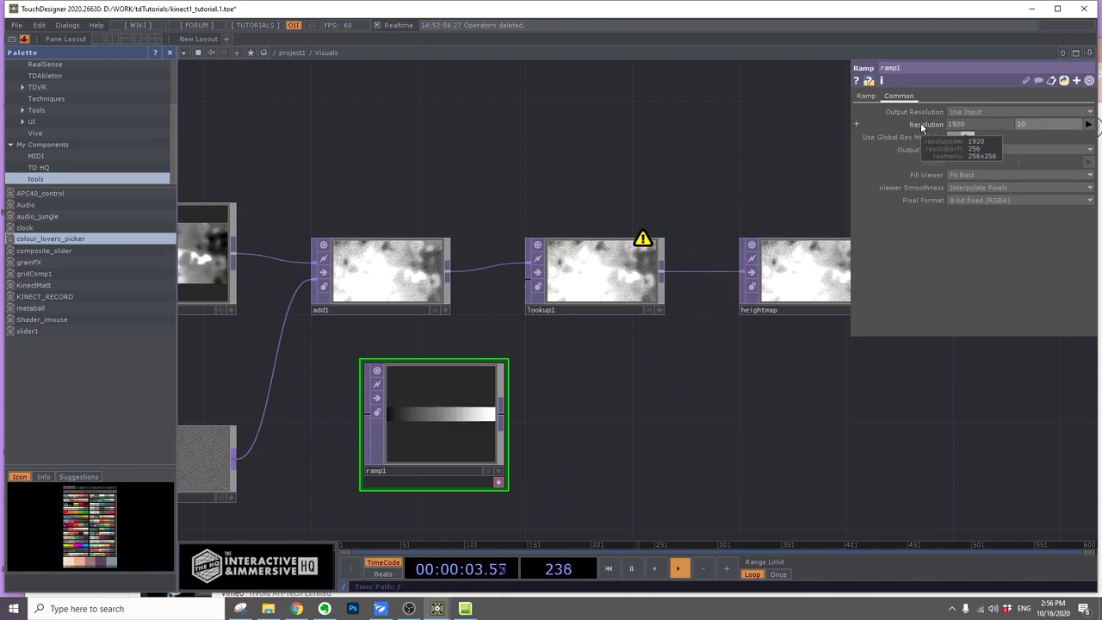
text(80)
key(Return)
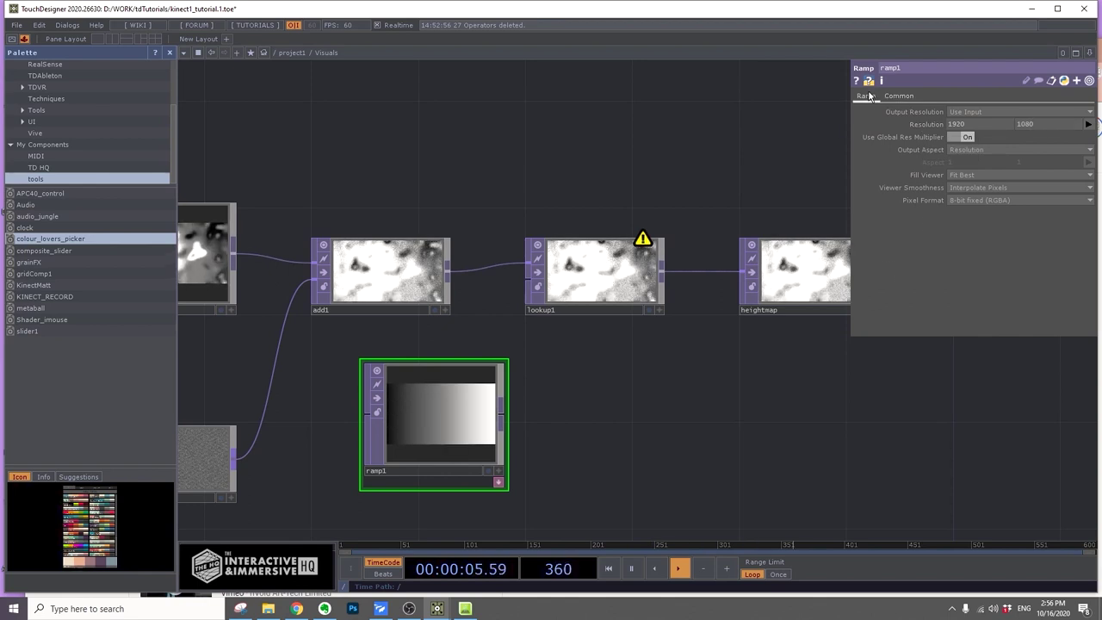
Colour ramp1's dark key blue (hue 246, saturation 0.826, value 0.677) and add a purple middle key with hue 285 and saturation 0.638
click(865, 96)
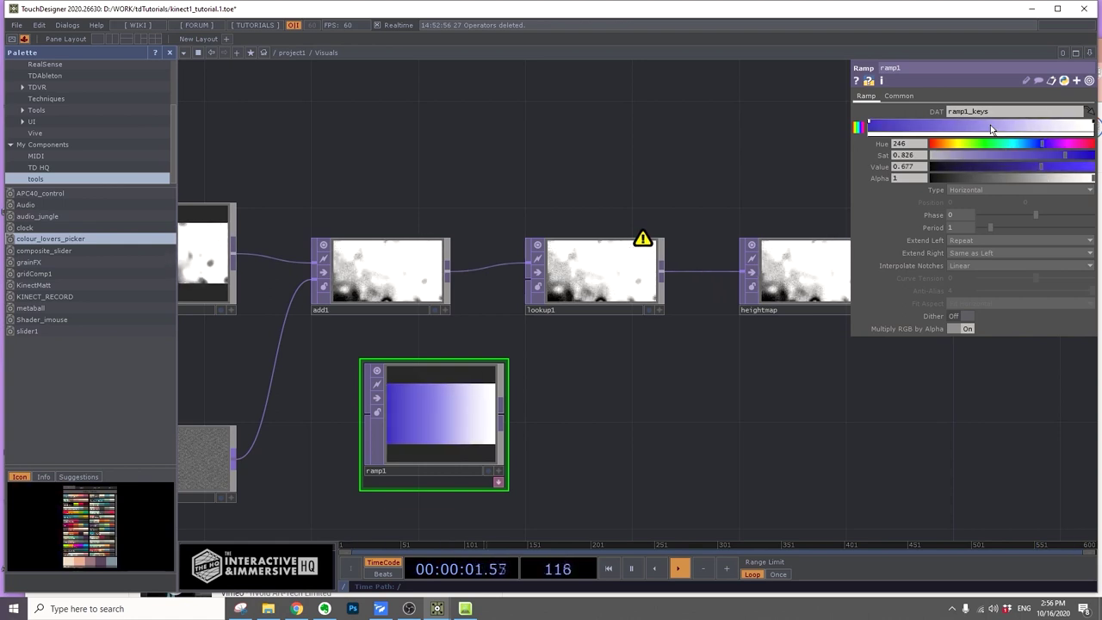
click(1061, 144)
click(1035, 155)
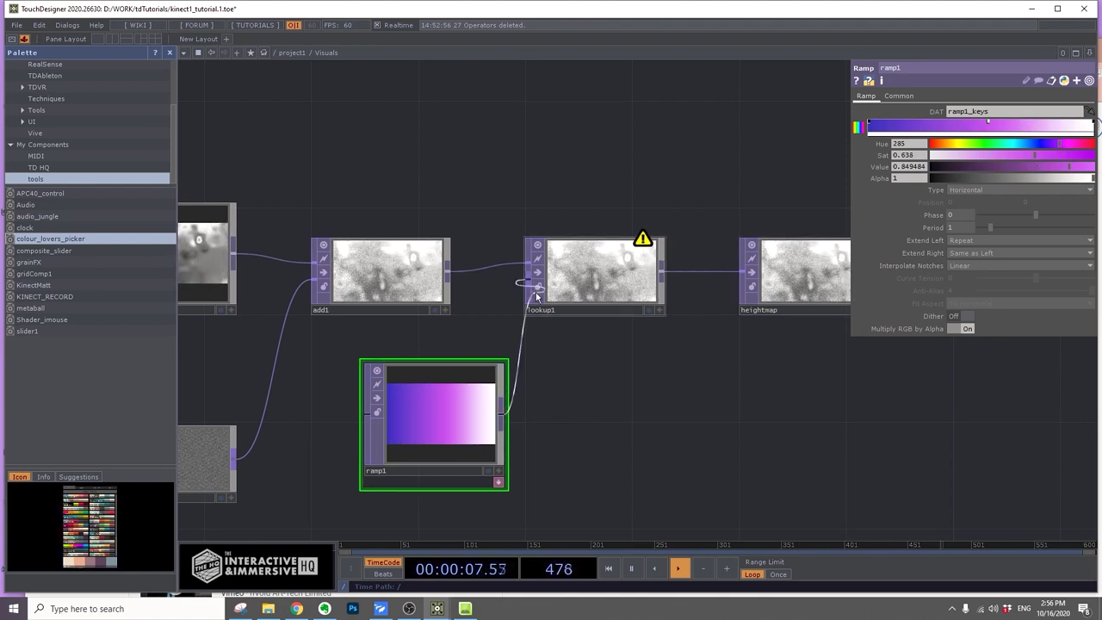
Wire ramp1 into lookup1's second input and show heightmap's output as the network background
scroll(734, 348, down, 6)
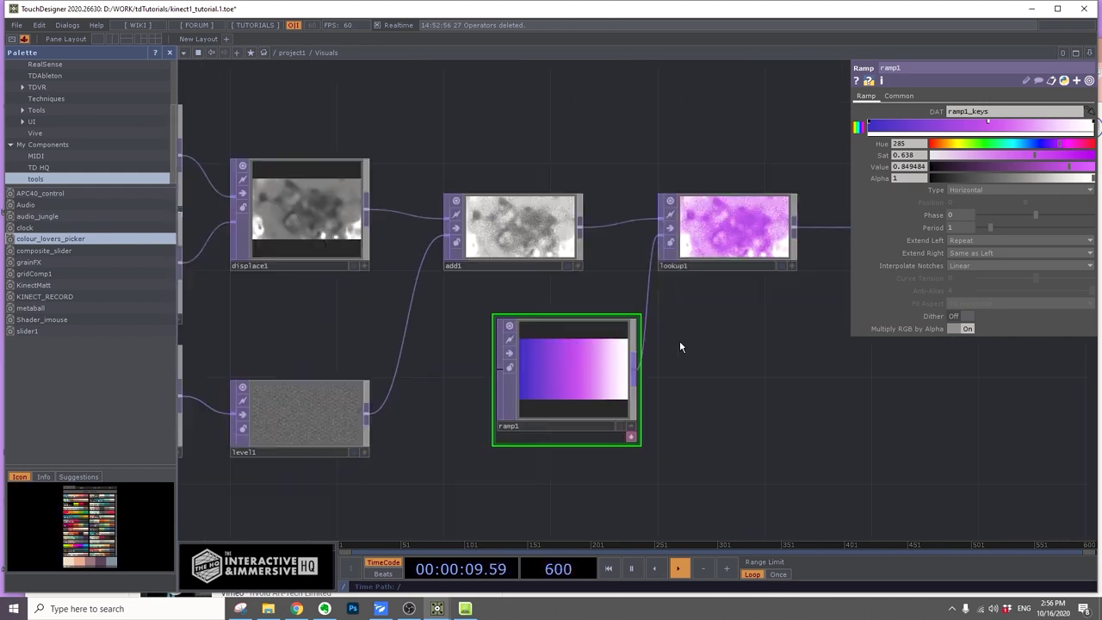
scroll(861, 348, up, 8)
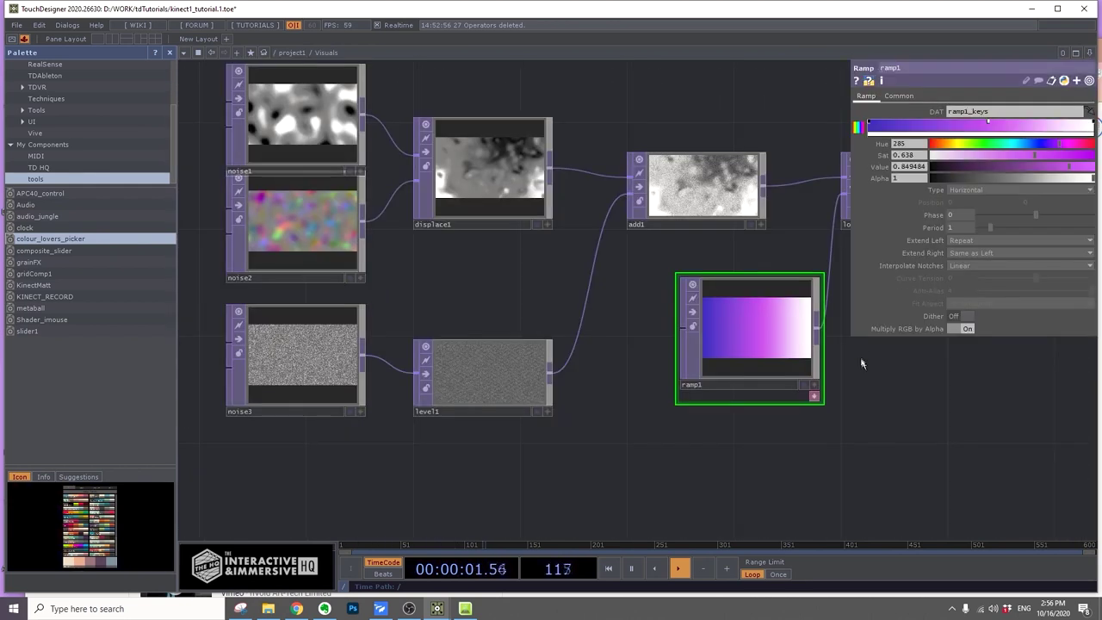
drag(752, 293, 673, 283)
click(768, 238)
scroll(707, 317, down, 3)
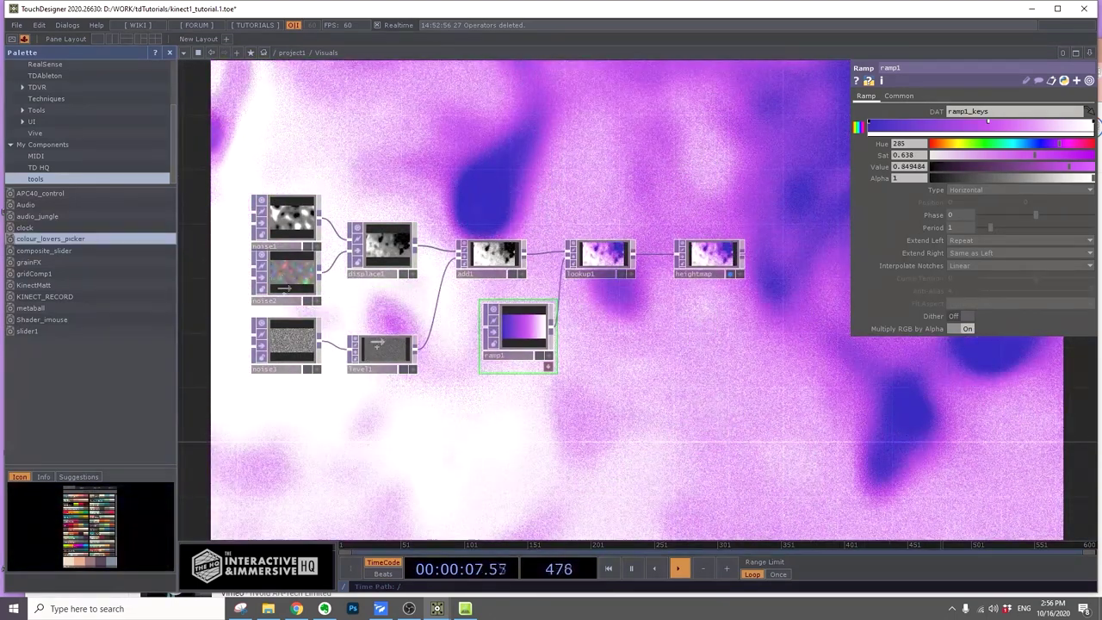
Place the colour_lovers_picker component below ramp1 and append a Null TOP to its output
drag(51, 238, 435, 471)
right_click(485, 454)
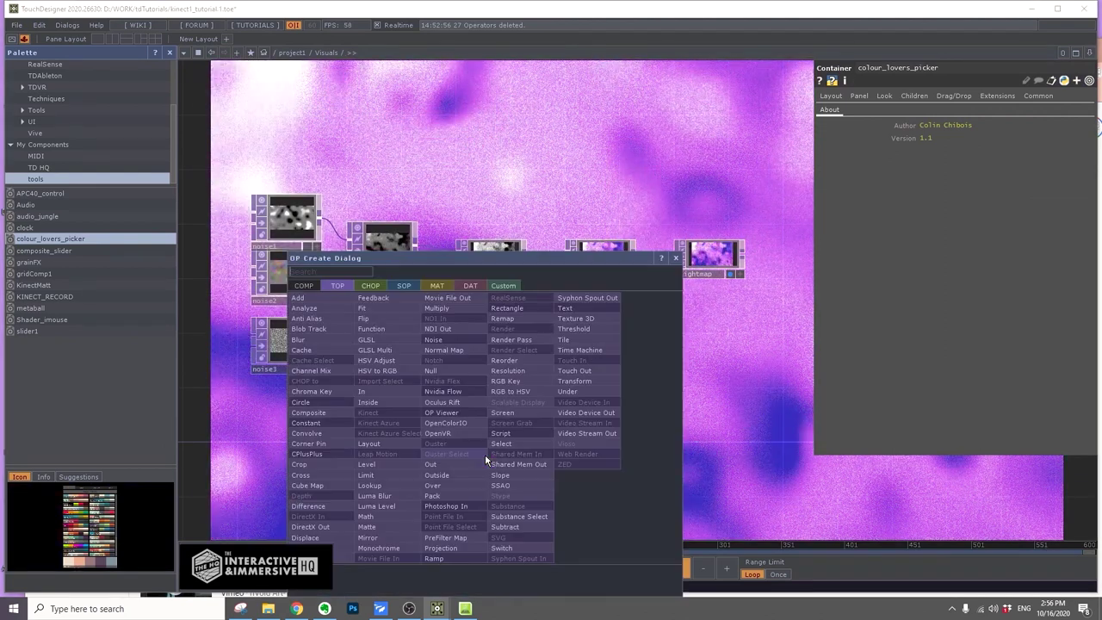
text(null)
click(463, 370)
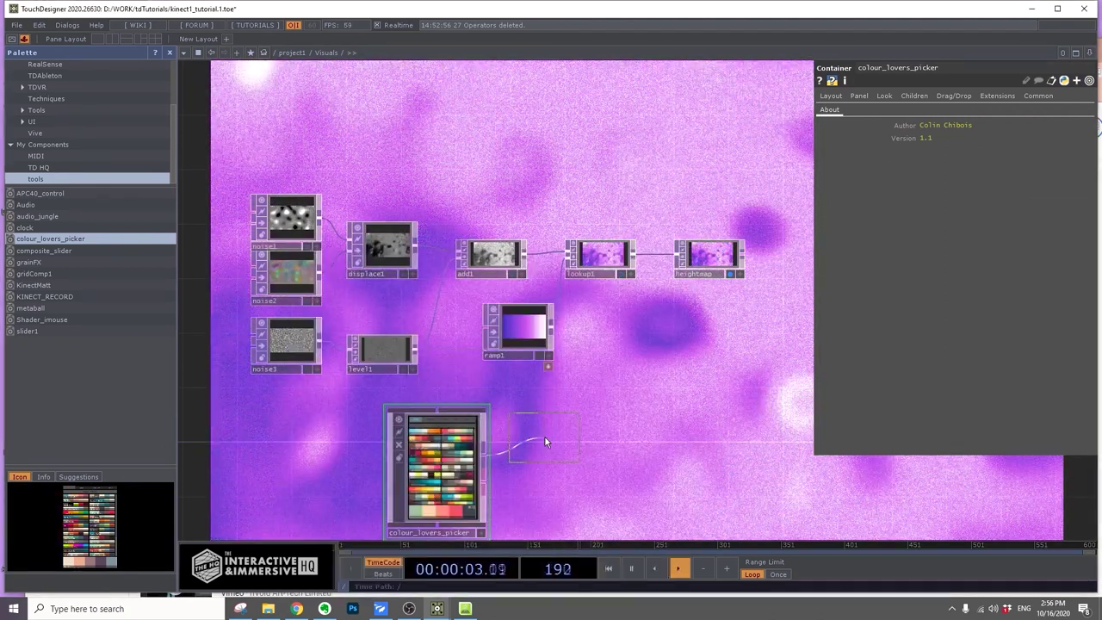
click(552, 450)
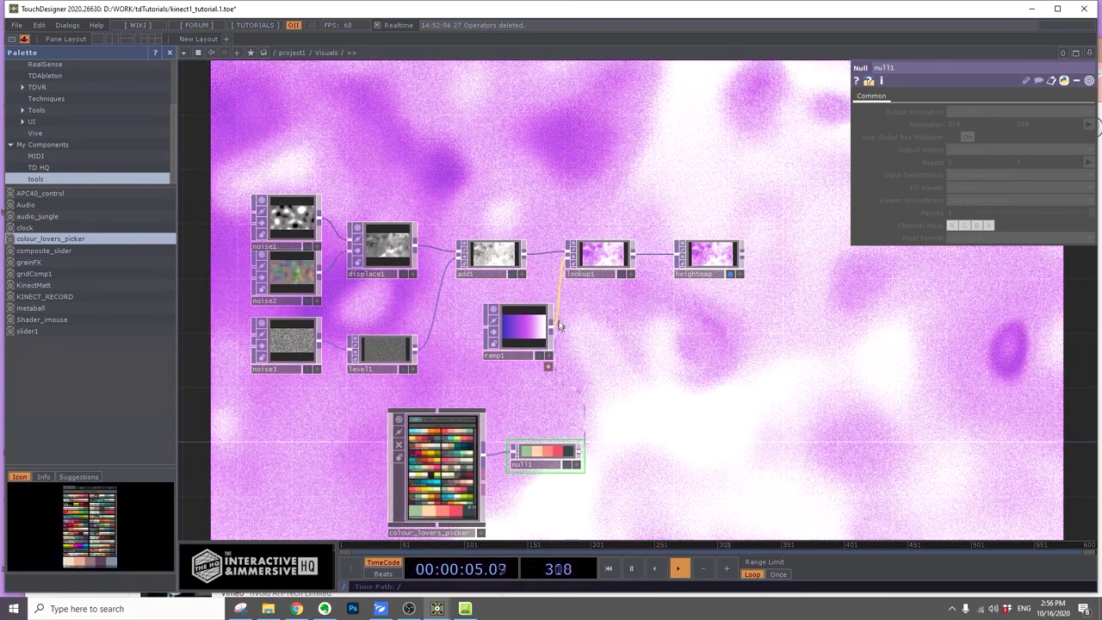
Replace ramp1 with null1 as lookup1's second input and choose a pink-to-pale-mint palette in colour_lovers_picker
drag(560, 324, 579, 451)
drag(496, 534, 489, 504)
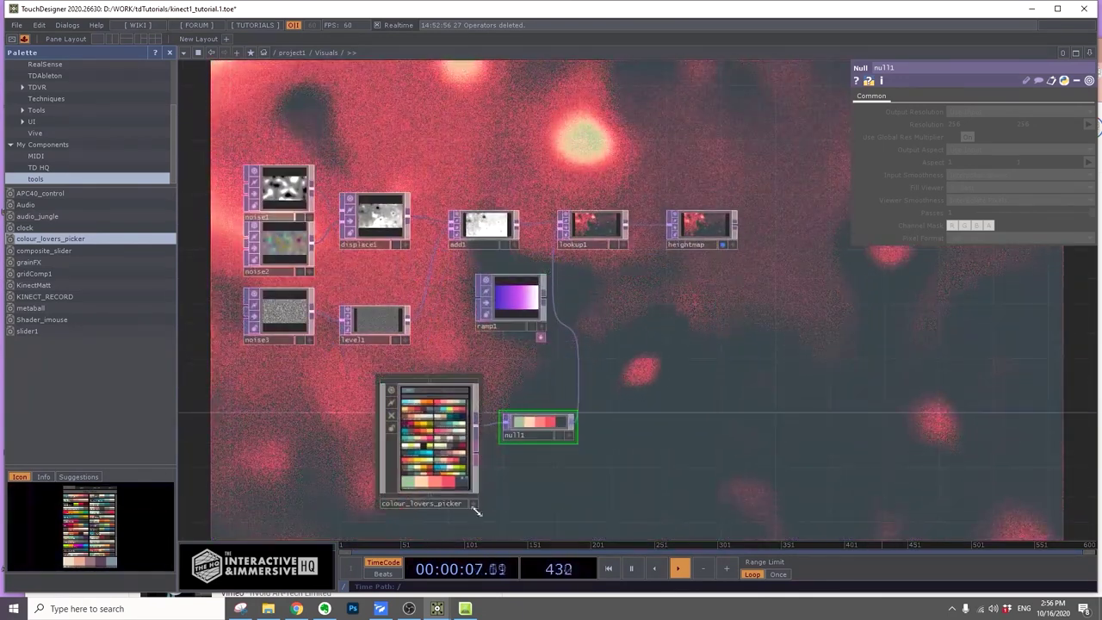
click(472, 504)
click(459, 431)
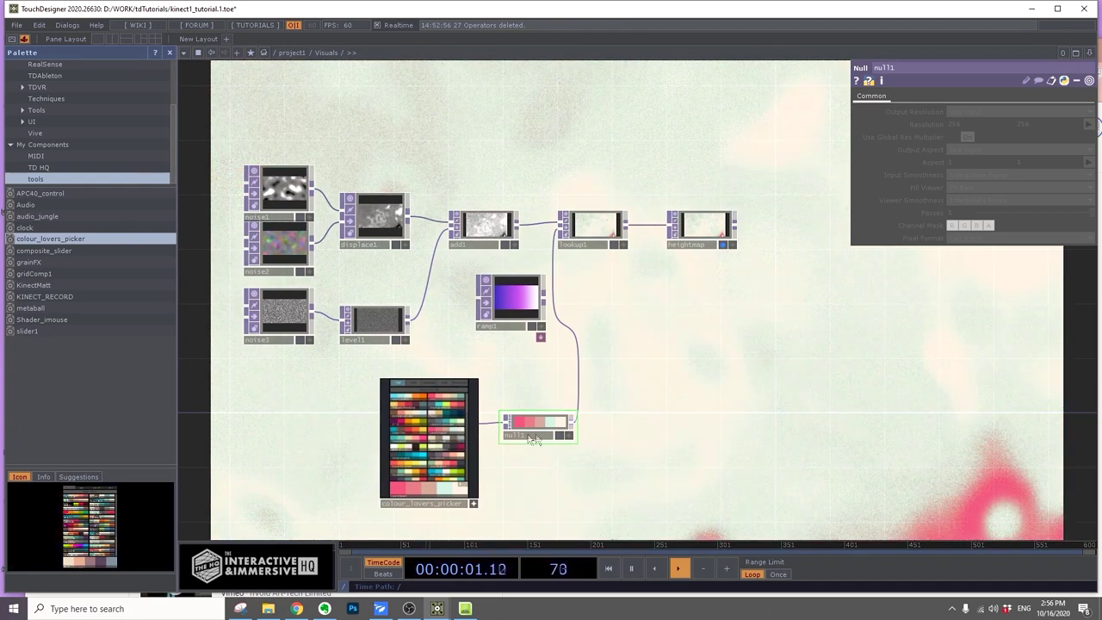
scroll(534, 439, down, 4)
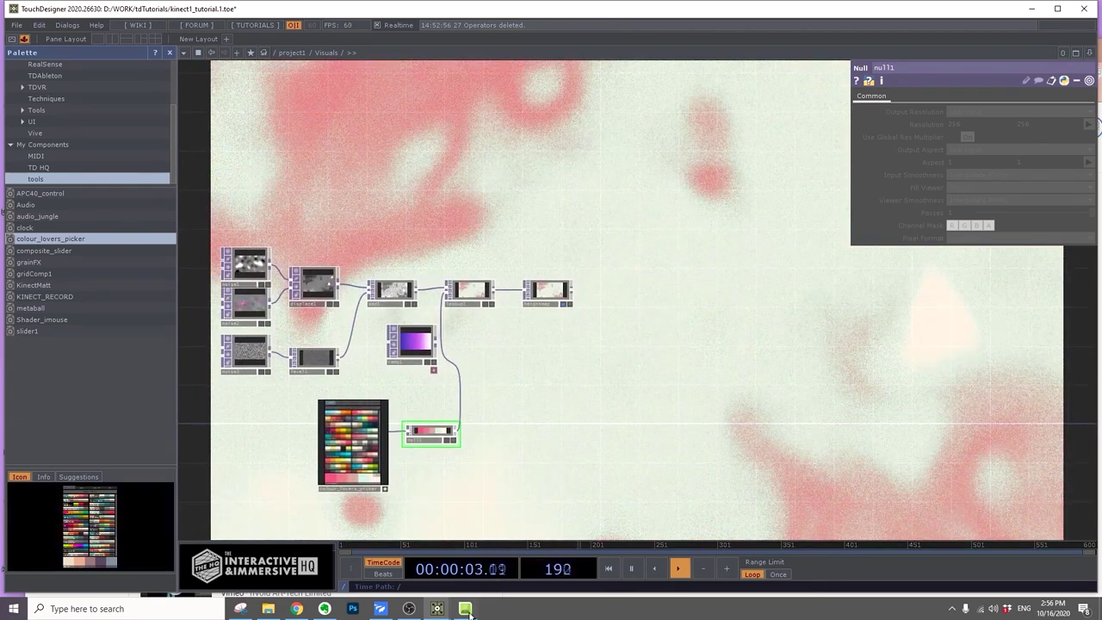
Switch to Chrome and examine the Colour Lover Palette Picker page down to its .tox asset download
click(297, 609)
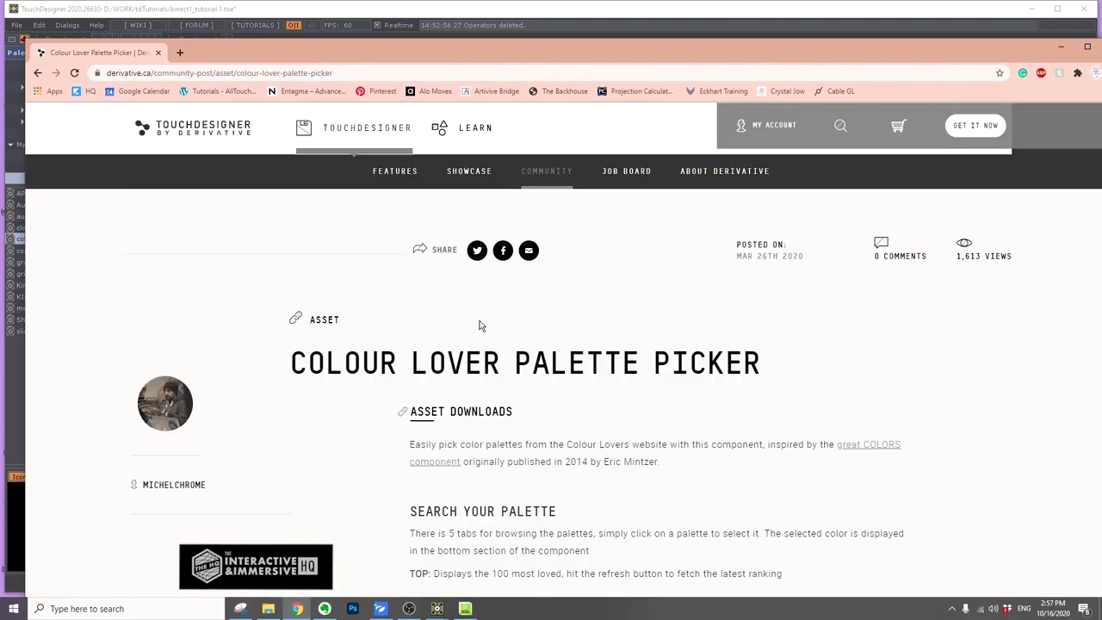
scroll(480, 325, down, 20)
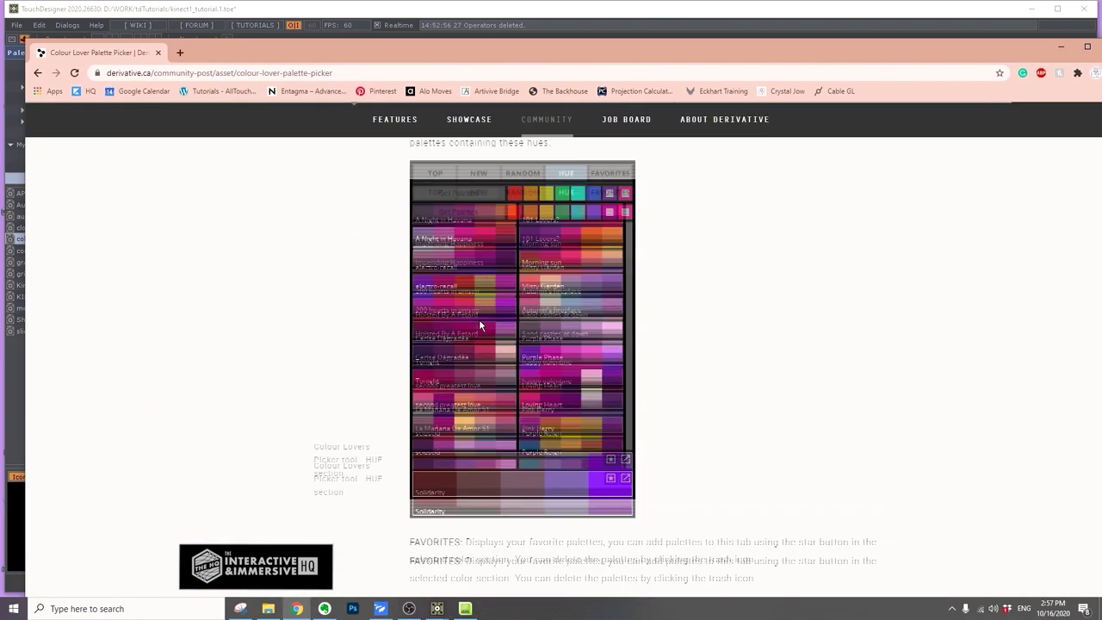
scroll(479, 318, down, 15)
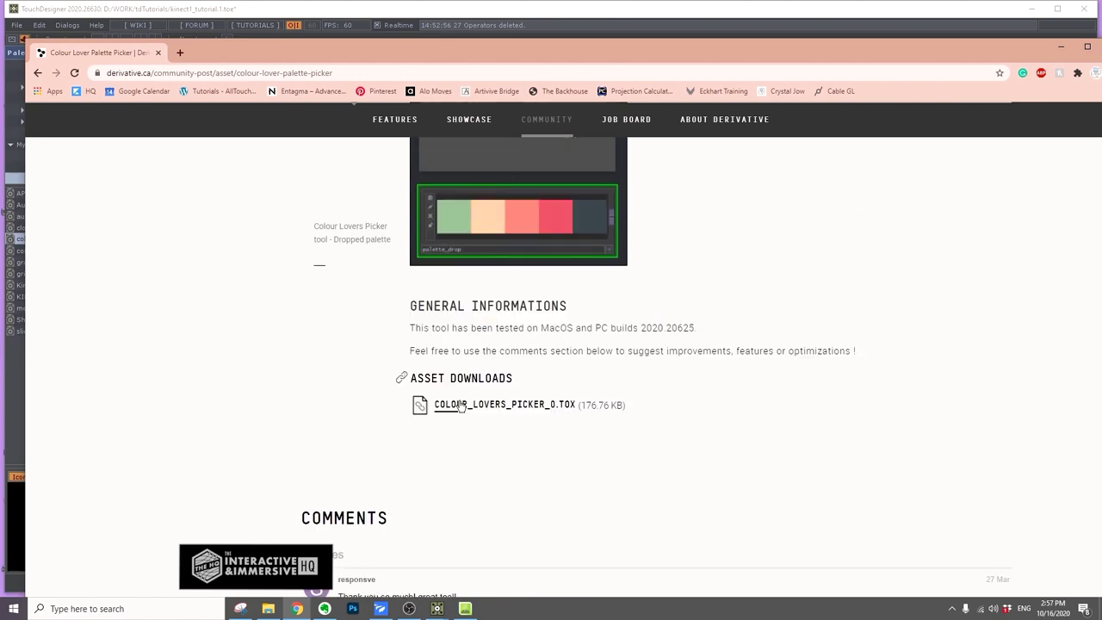
click(459, 407)
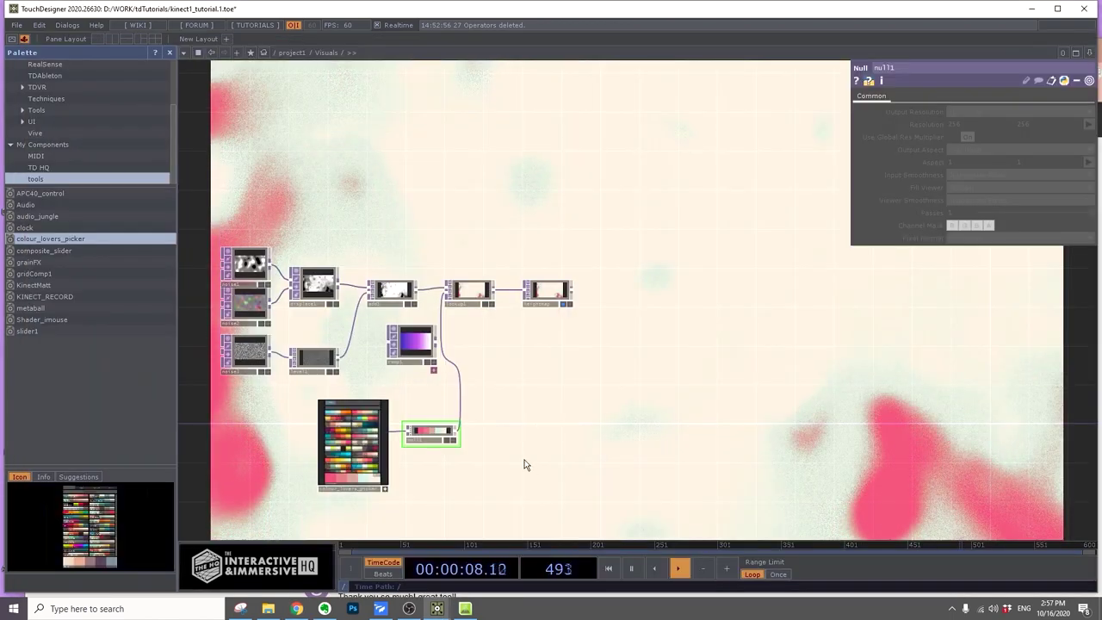
Return to TouchDesigner and place a Kinect TOP in the empty area below the heightmap node
scroll(558, 460, up, 5)
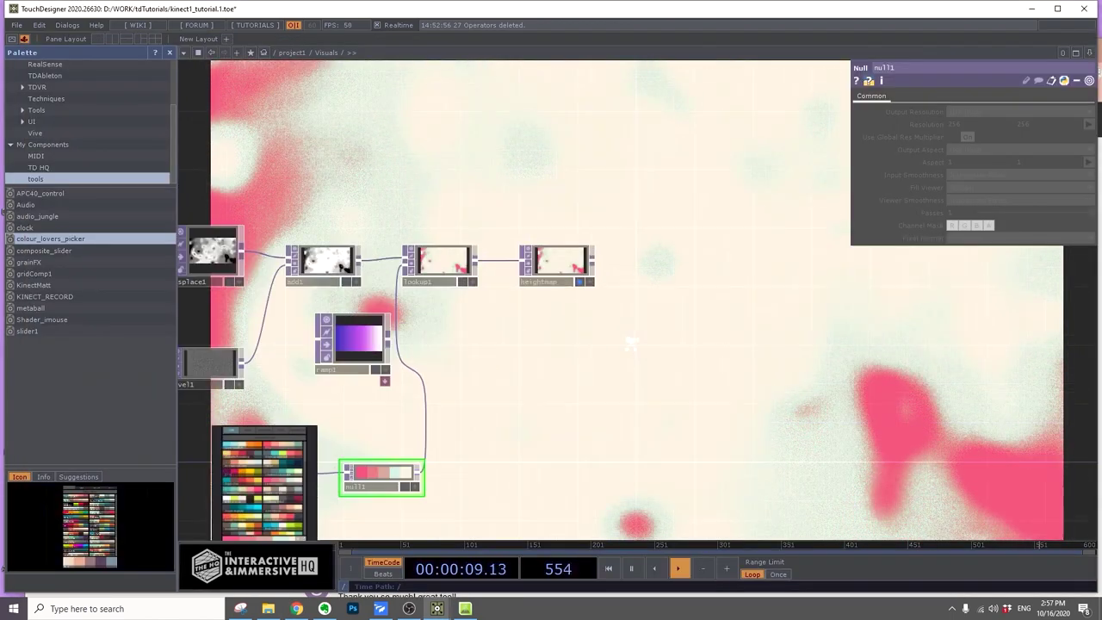
scroll(631, 343, up, 3)
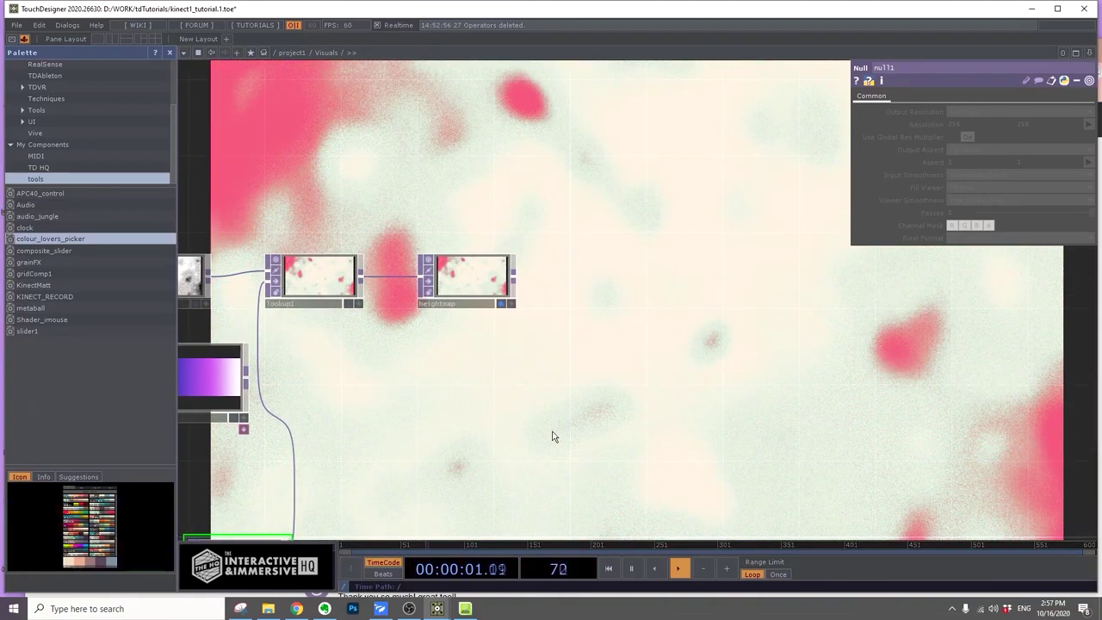
scroll(556, 437, down, 4)
key(Tab)
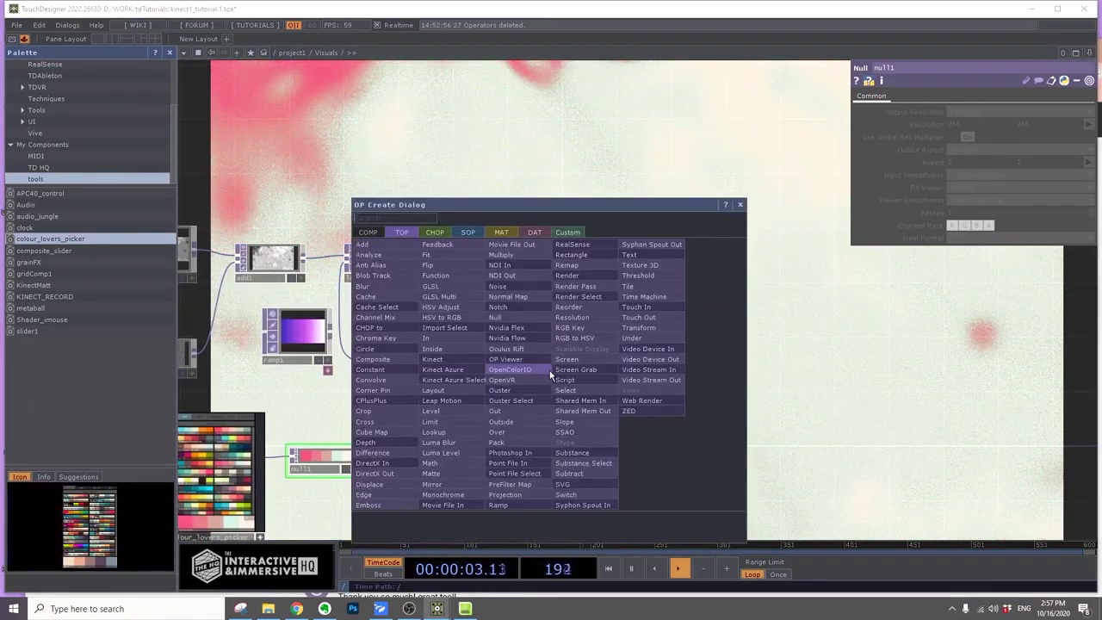
text(kin)
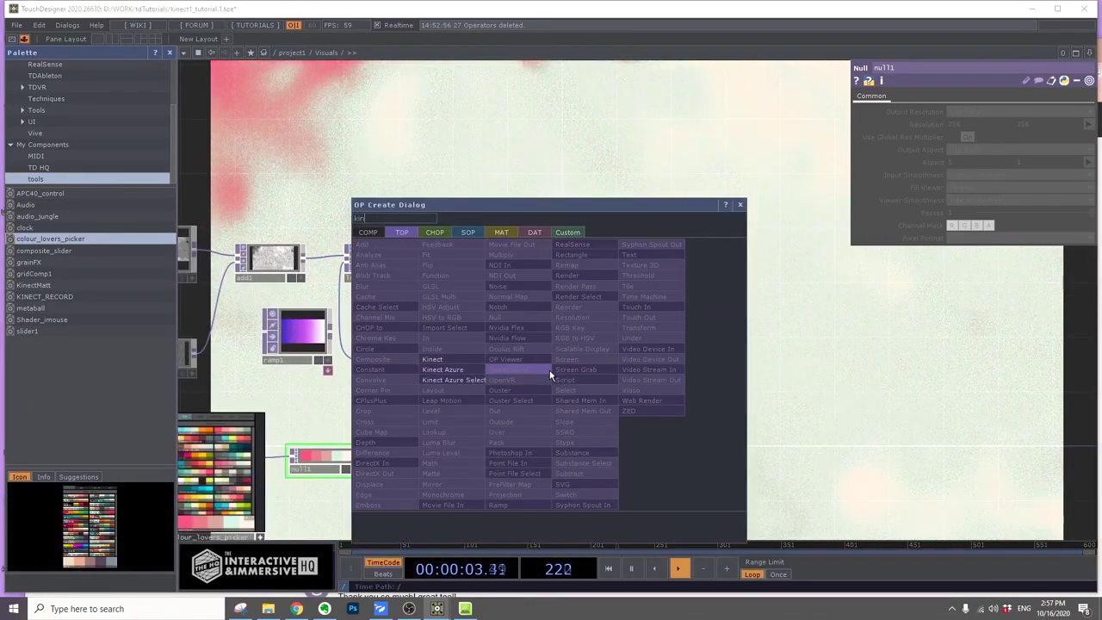
click(473, 362)
click(511, 413)
scroll(517, 415, up, 4)
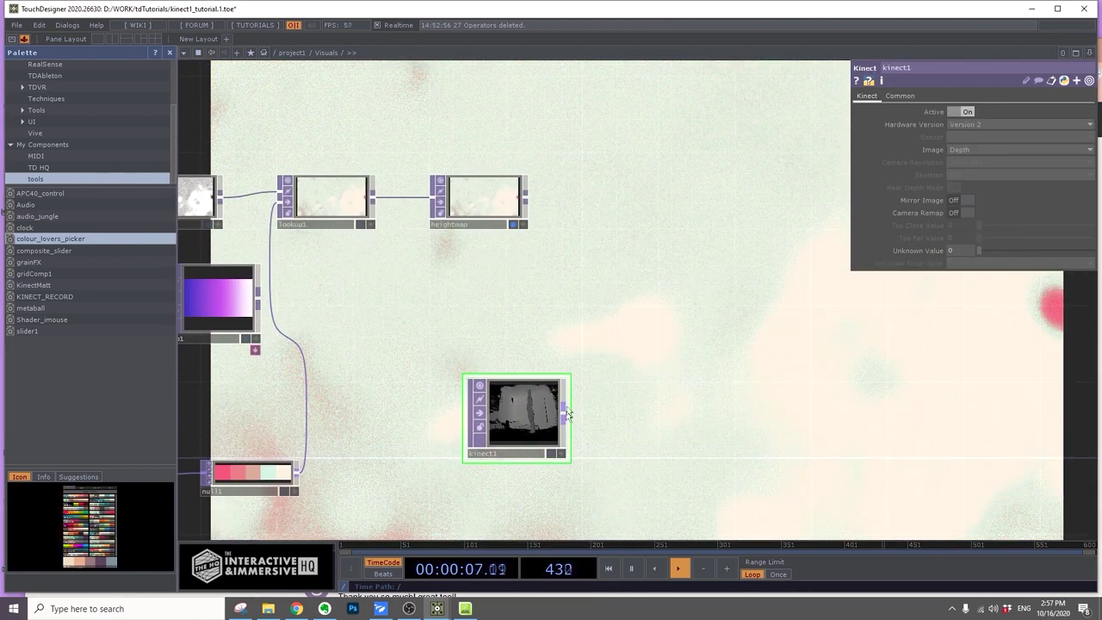
Set kinect1's image to Player Index and its pixel format to 32-bit float (RGBA)
click(986, 151)
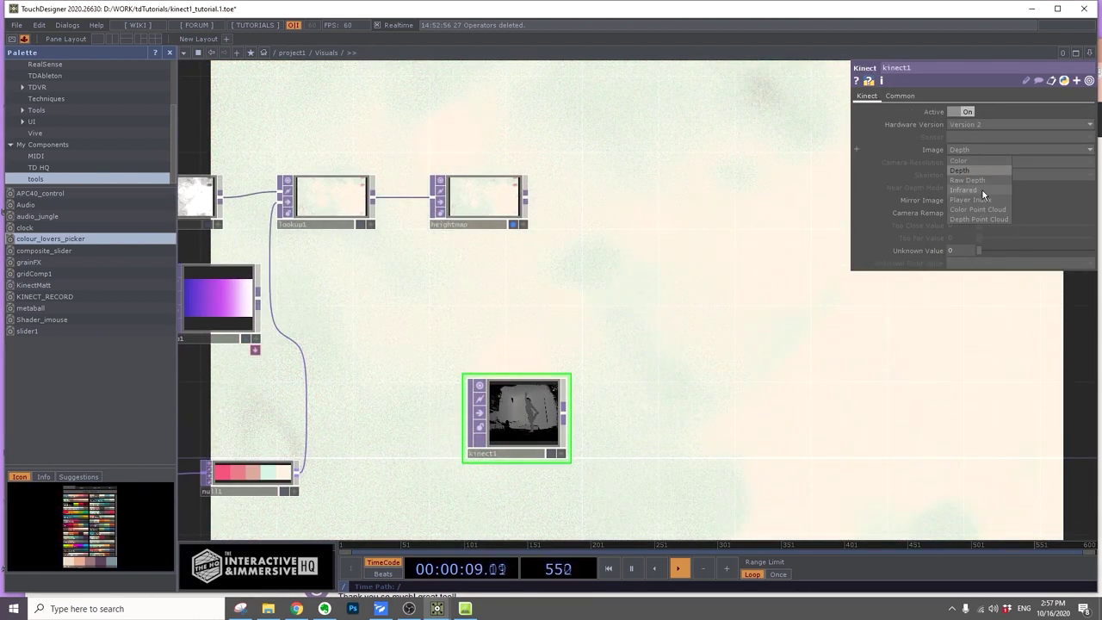
click(982, 199)
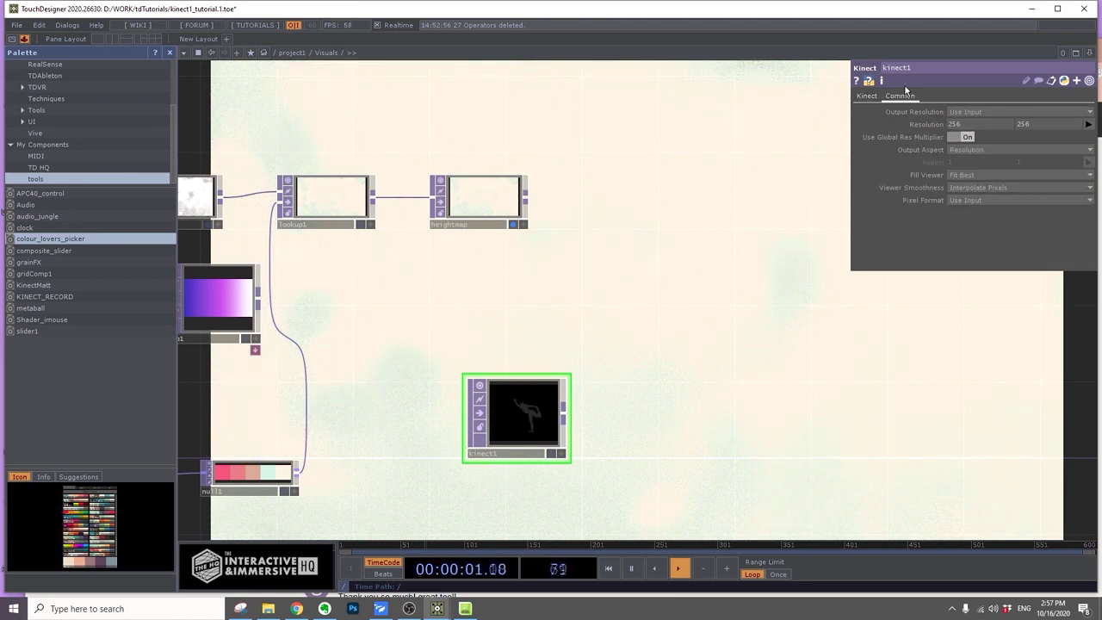
click(970, 202)
click(965, 250)
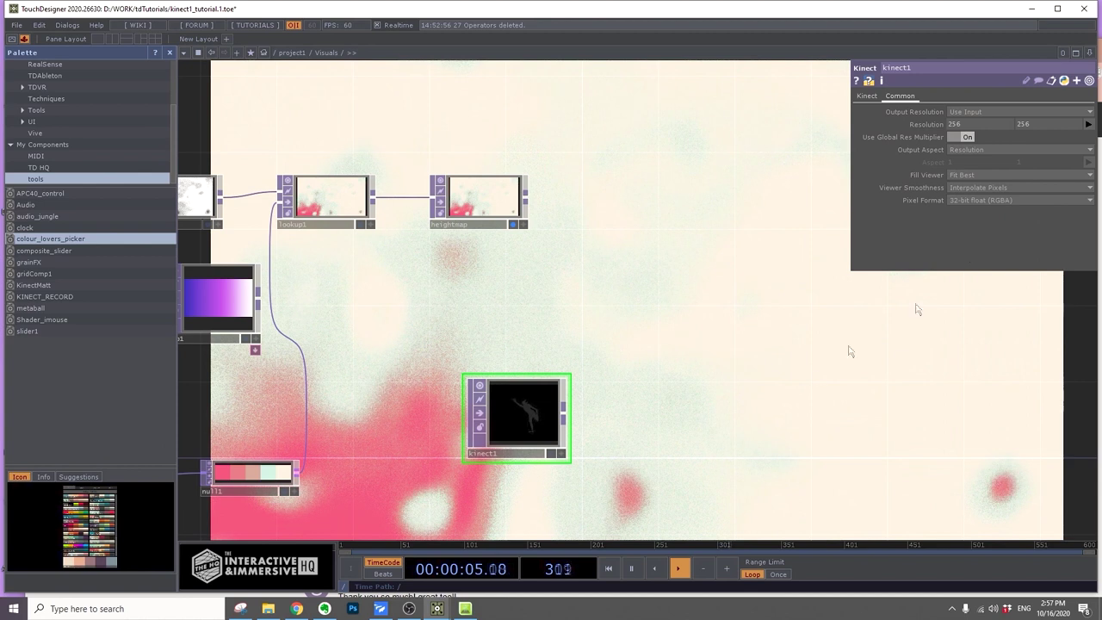
Append a Threshold TOP to kinect1, level with it, using RGB Average and a threshold of 0.091
key(Tab)
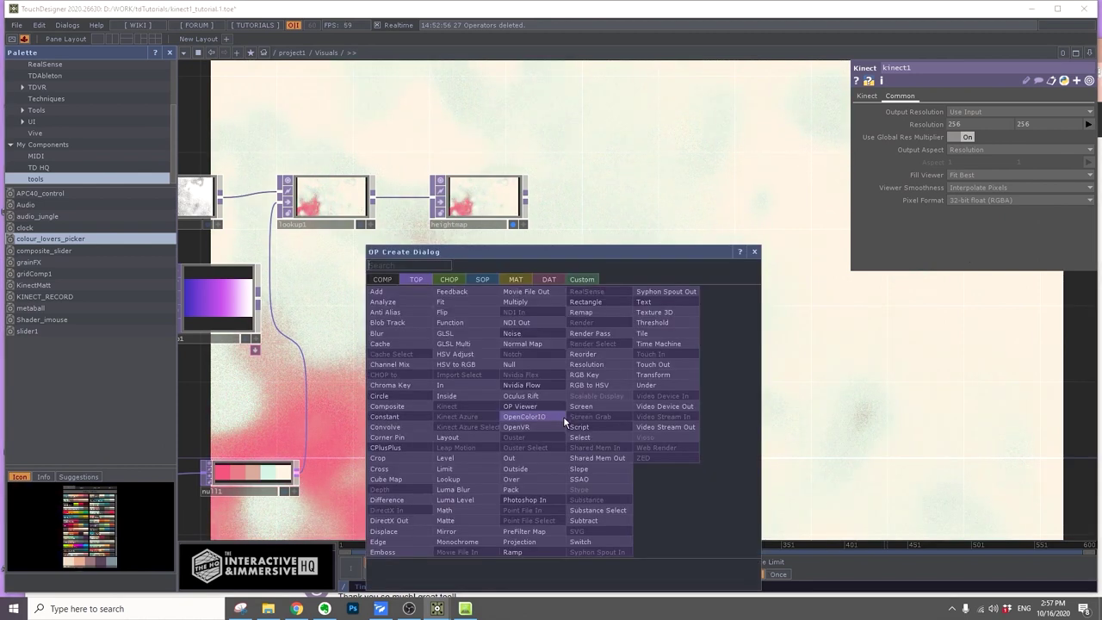
click(689, 318)
click(664, 417)
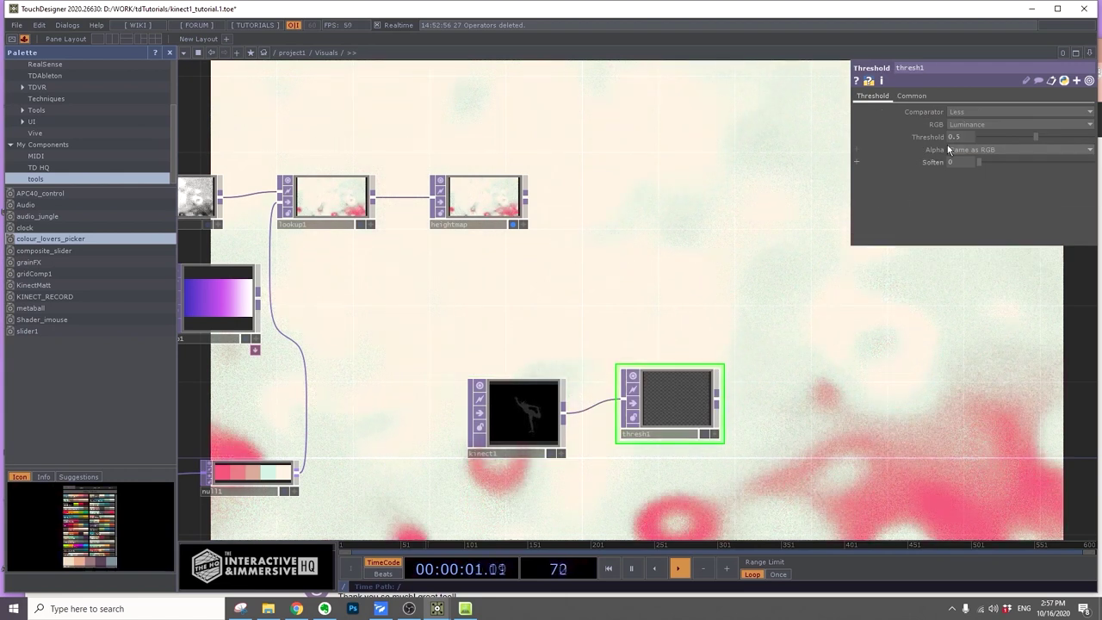
click(977, 124)
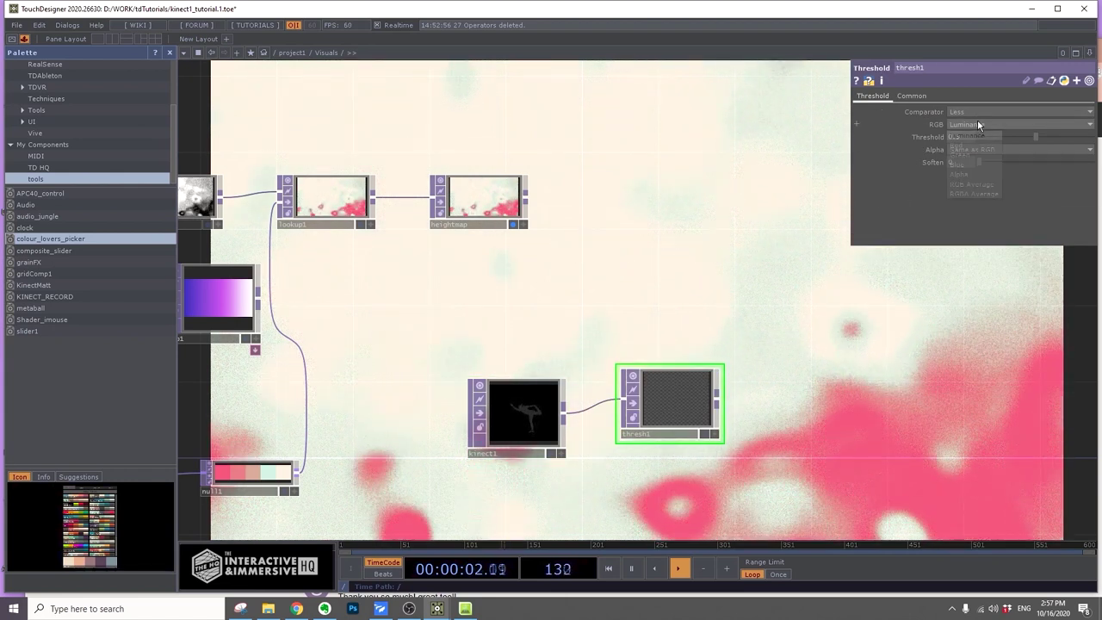
click(972, 185)
drag(1019, 135, 990, 138)
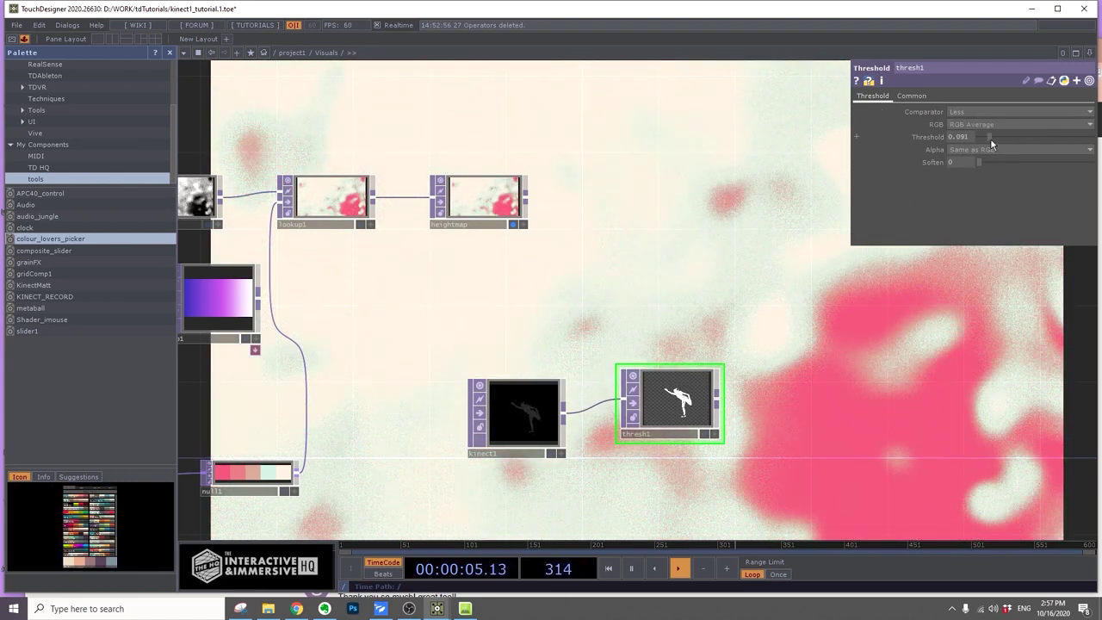
drag(805, 429, 655, 339)
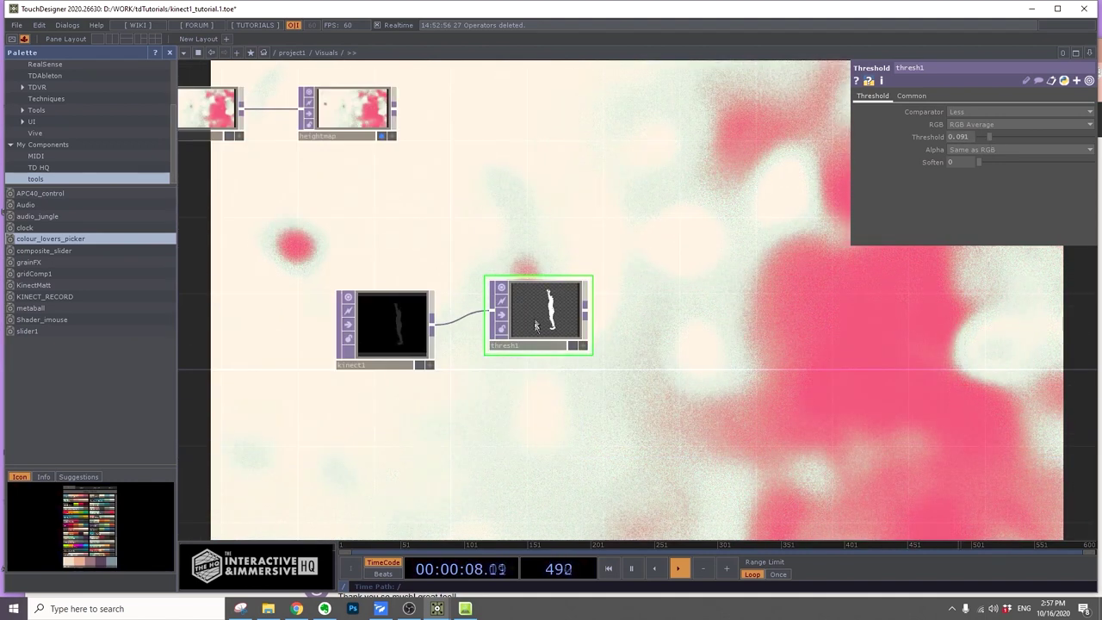
drag(535, 325, 535, 344)
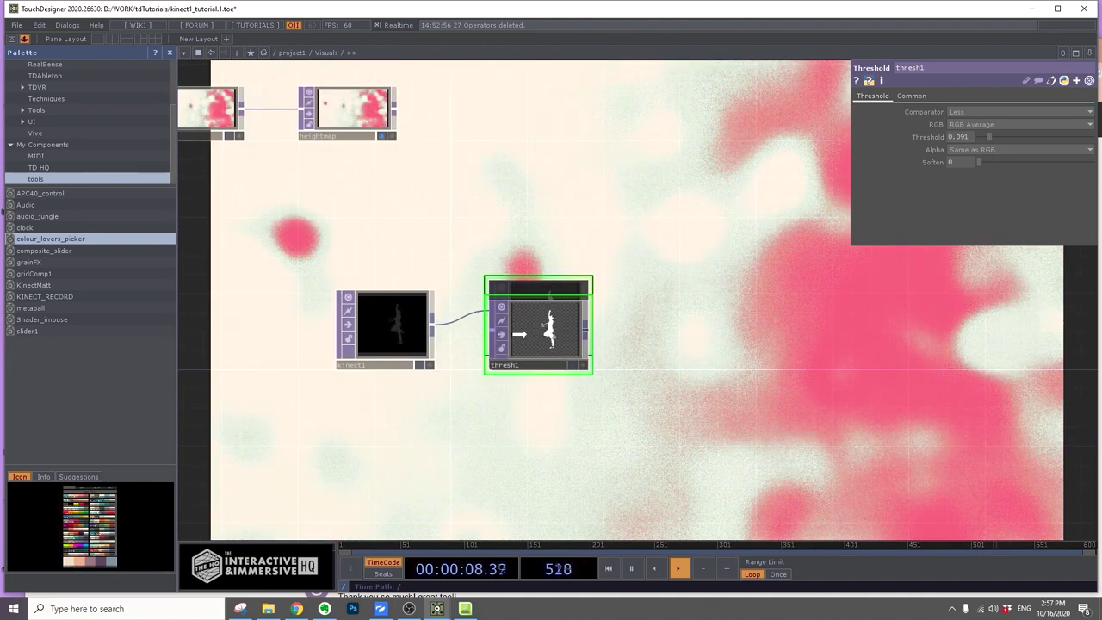
Append a Null TOP to thresh1, leaving a gap between the two nodes
right_click(585, 335)
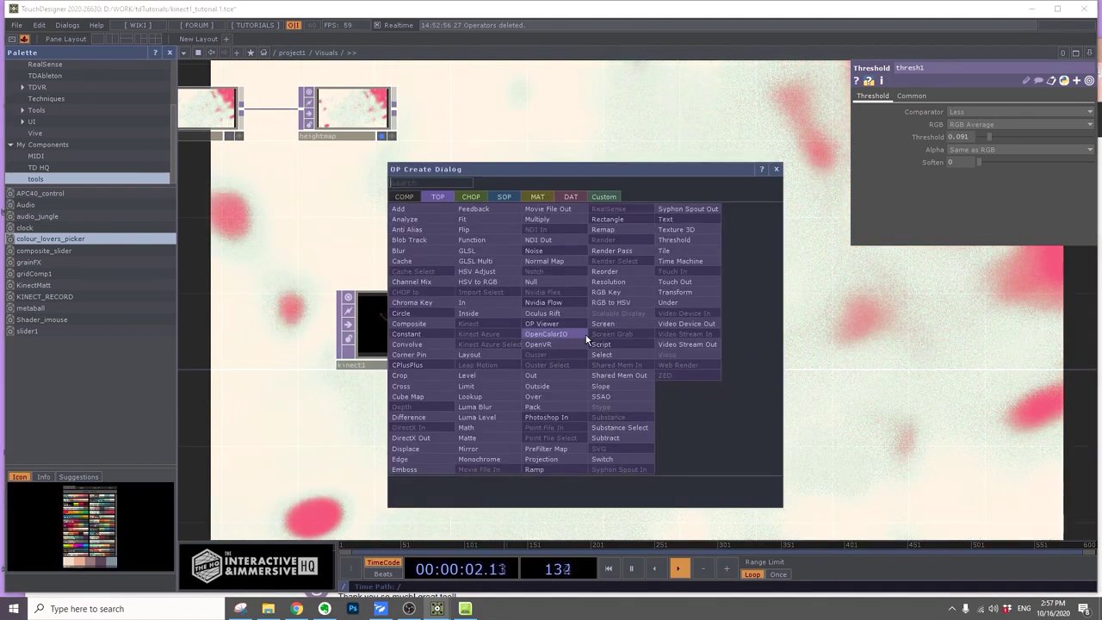
text(nu)
click(568, 286)
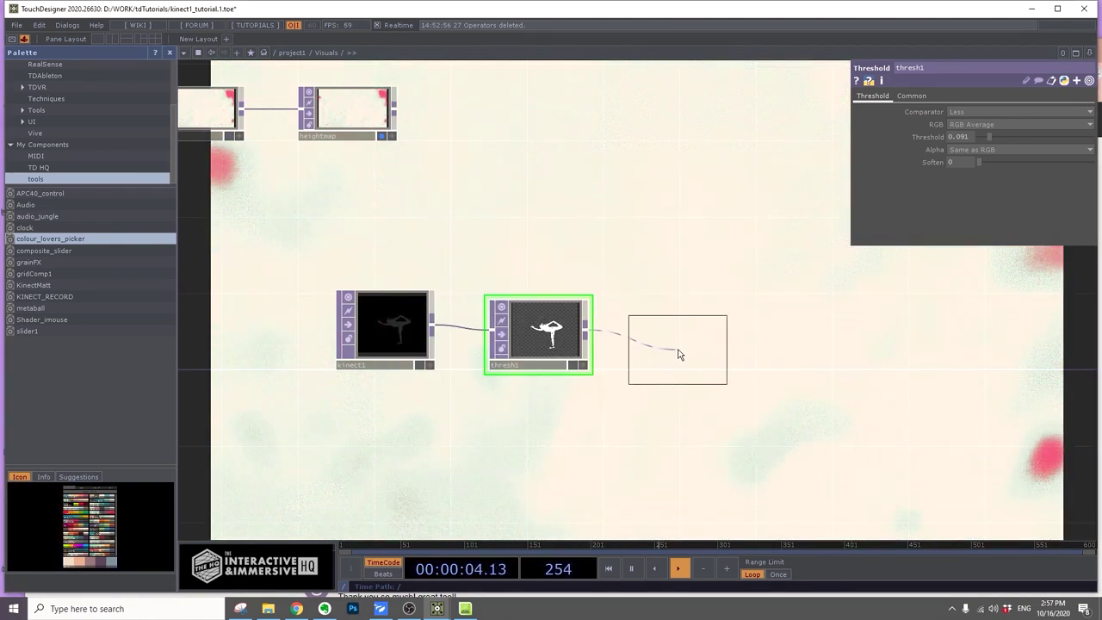
click(742, 340)
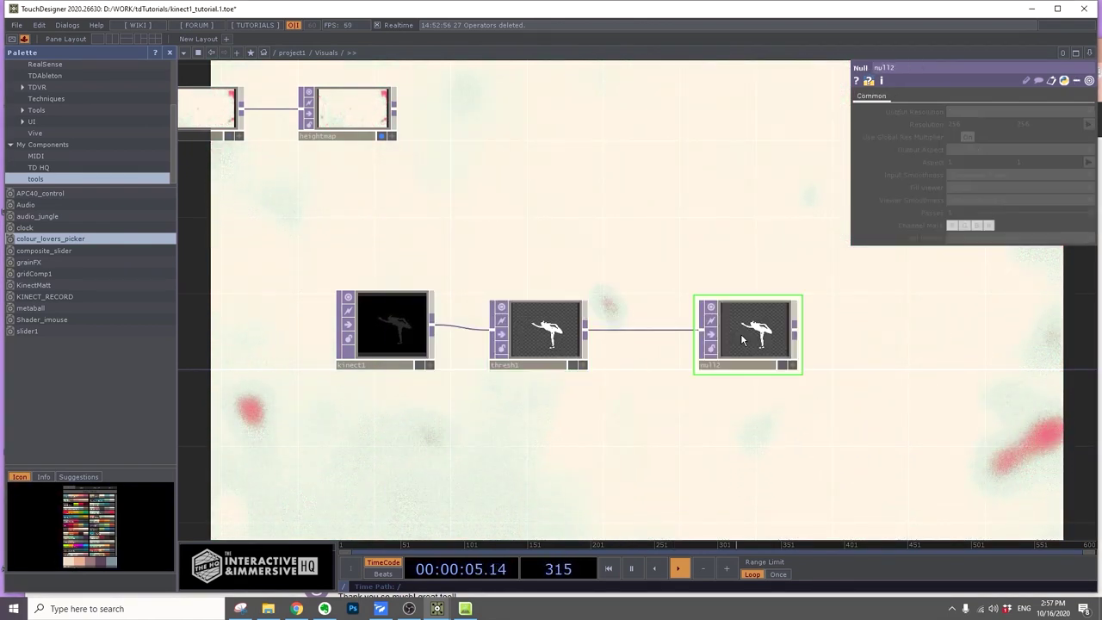
Insert a Fit TOP between thresh1 and null2
right_click(586, 336)
text(fit)
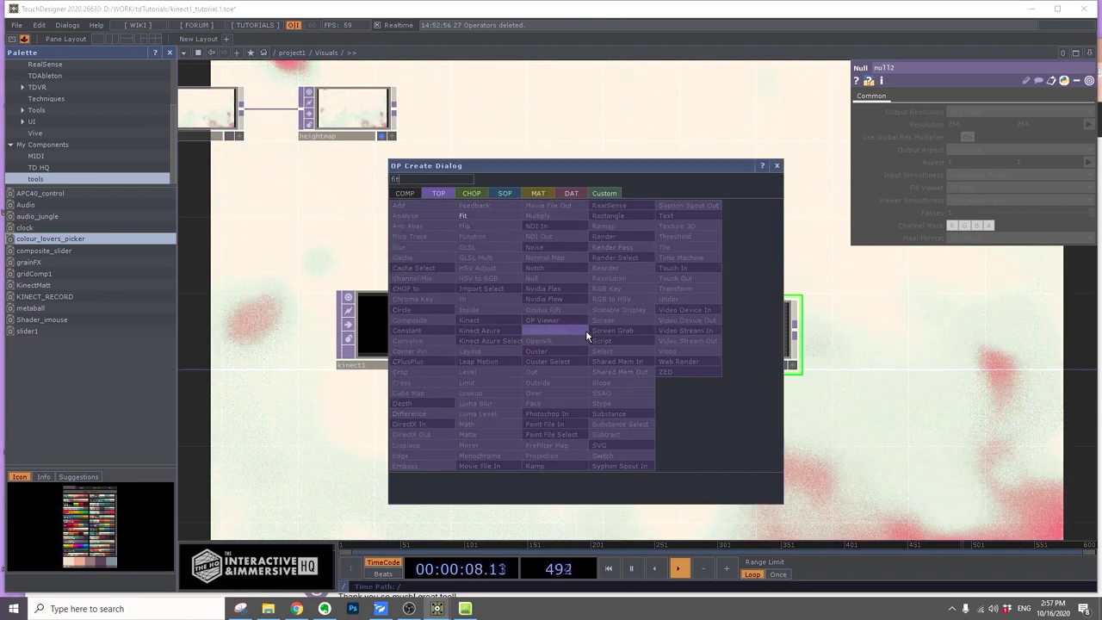
click(495, 216)
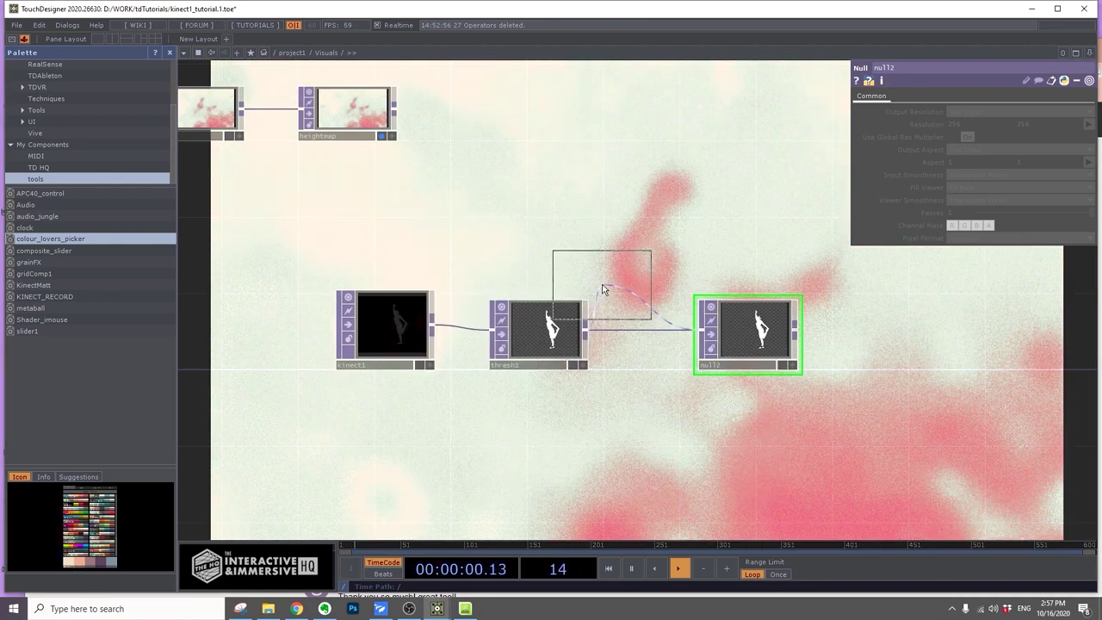
click(658, 342)
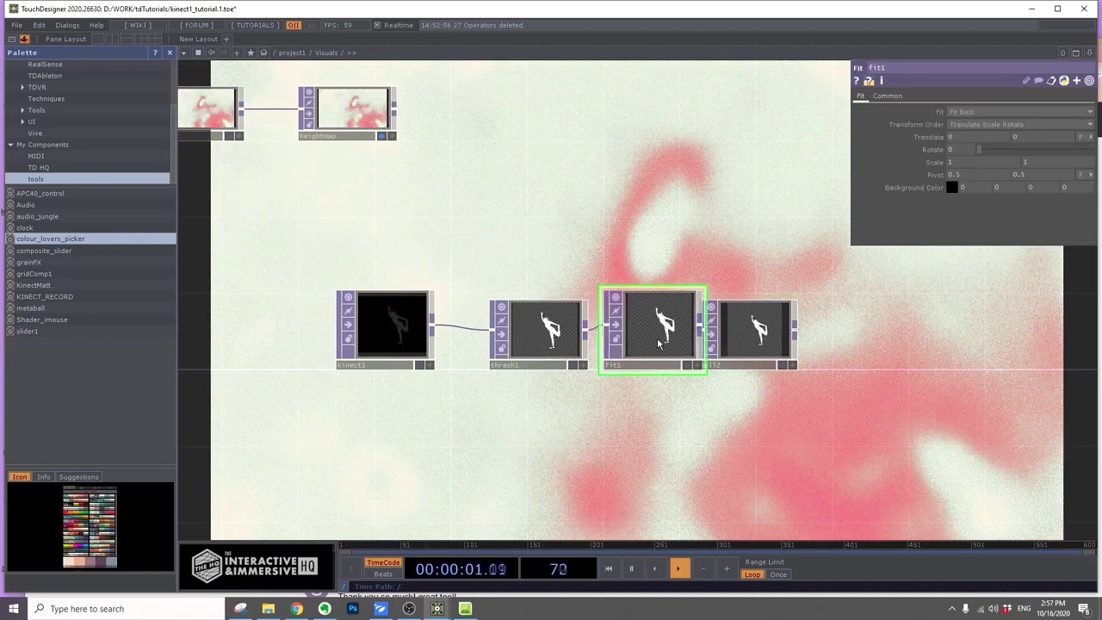
Set fit1's output resolution to 1920 by 1080
click(888, 96)
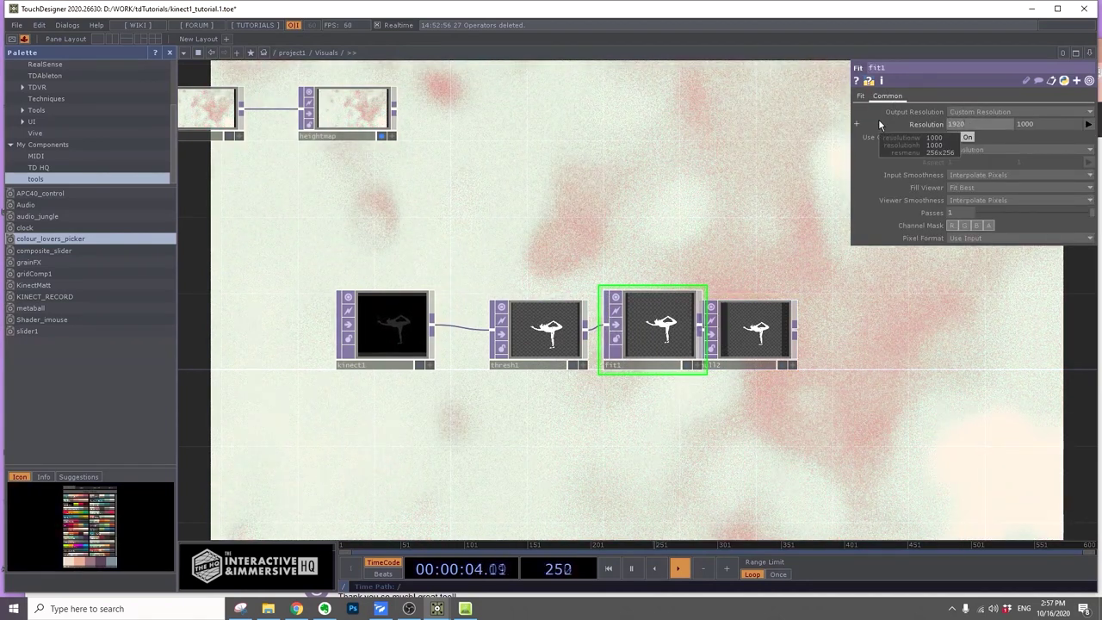
click(964, 124)
text(1920)
key(Return)
key(Tab)
text(1080)
key(Return)
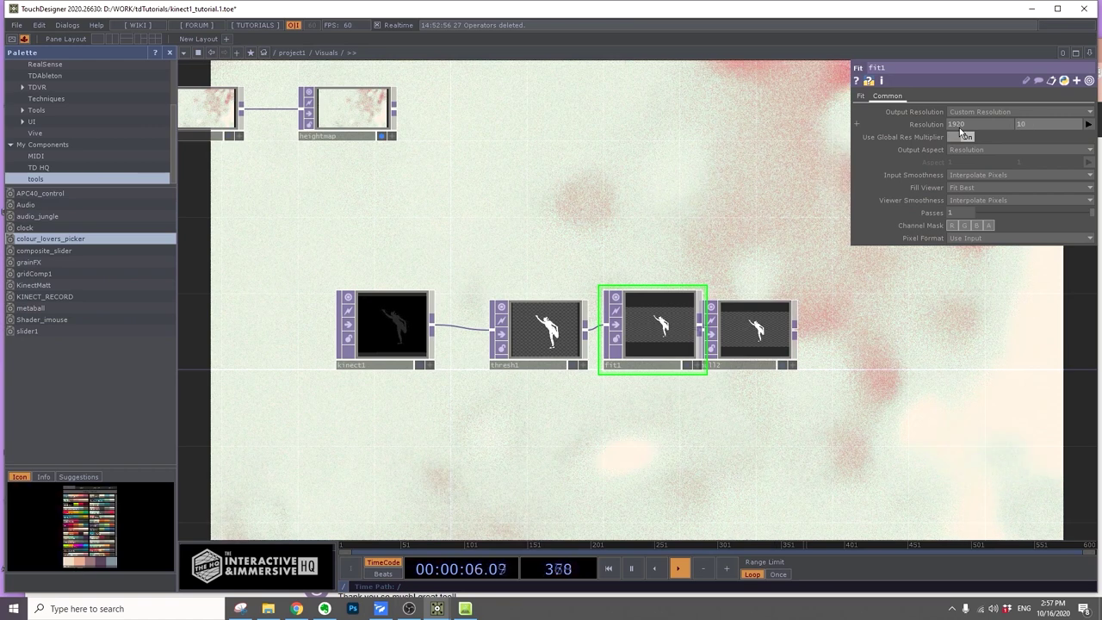
Append a Composite TOP to heightmap and wire null2 in as its other input
scroll(776, 250, down, 2)
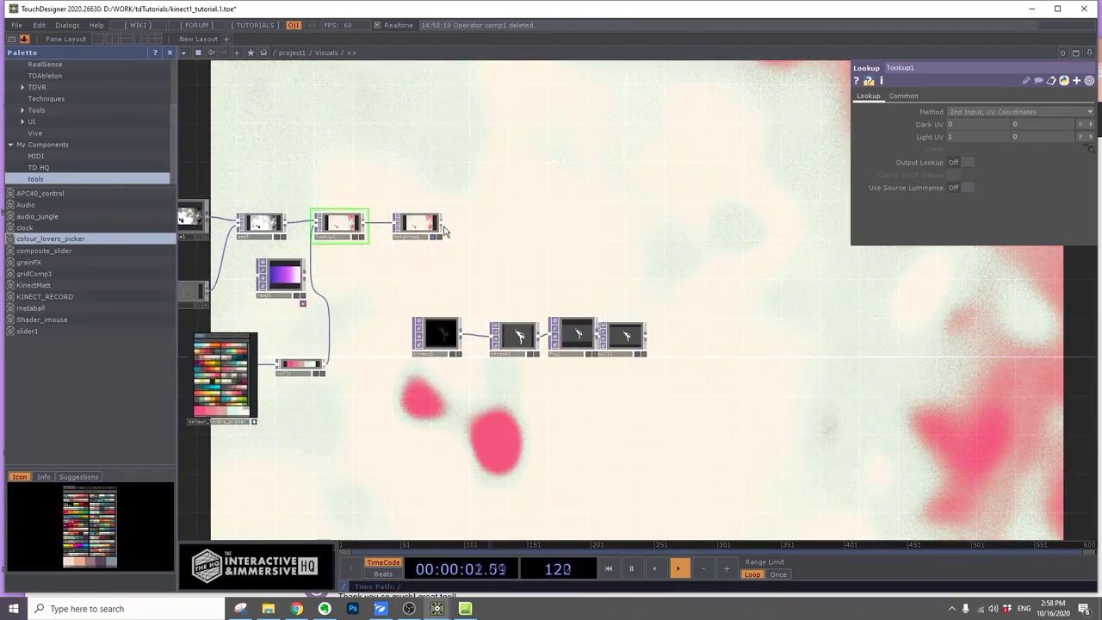
key(Tab)
text(com)
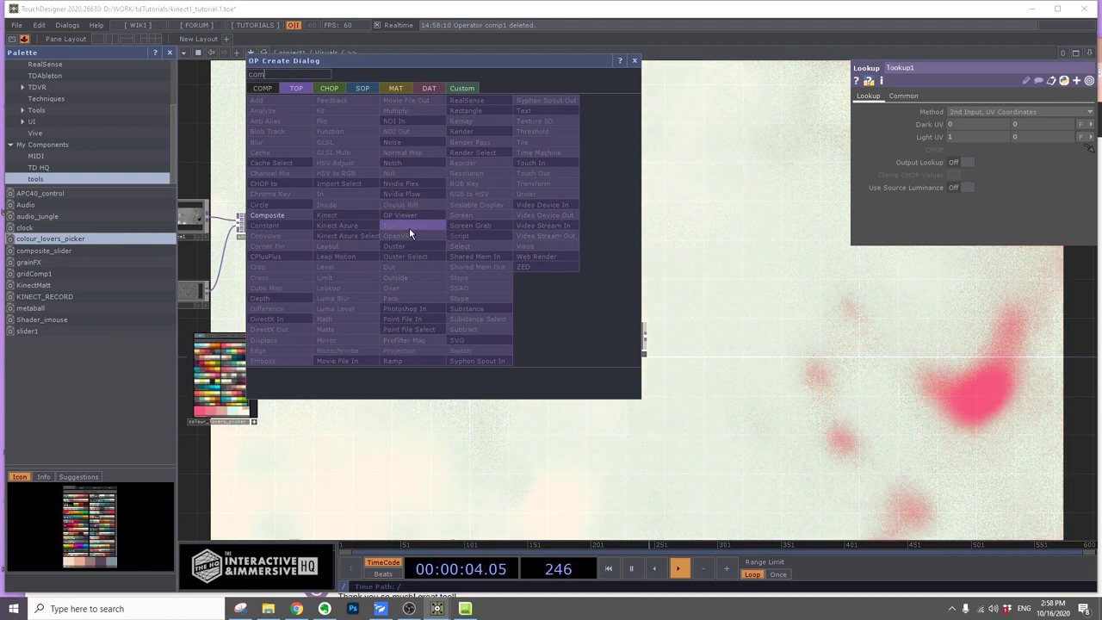
click(290, 216)
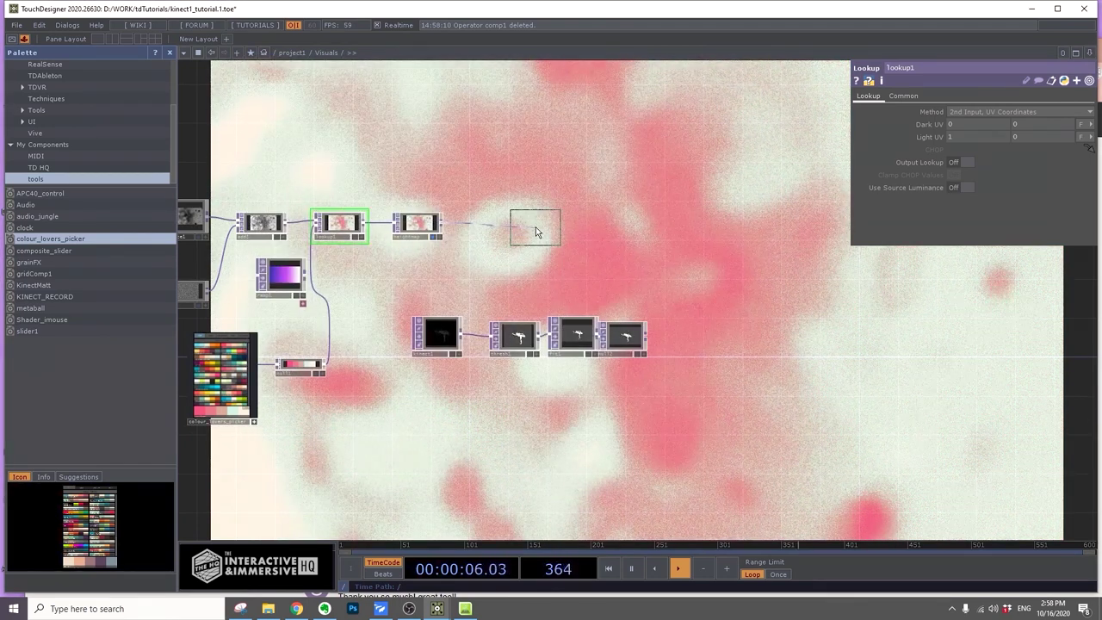
click(531, 225)
drag(648, 335, 509, 241)
scroll(509, 242, up, 5)
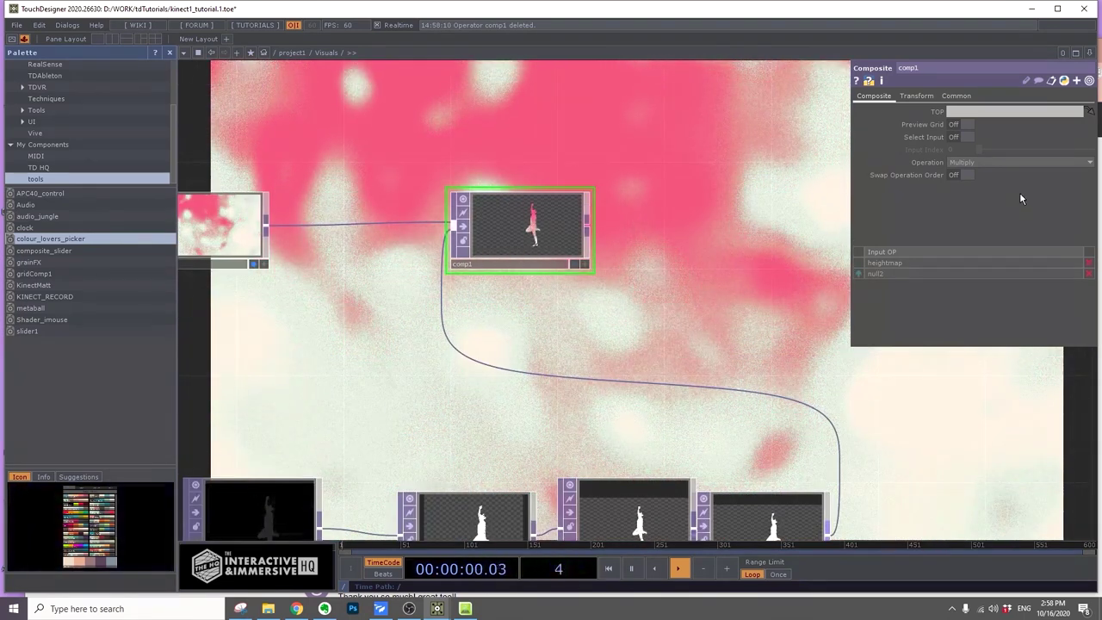
Set comp1's operation to Difference and reorder its inputs so null2 comes before heightmap
click(1022, 163)
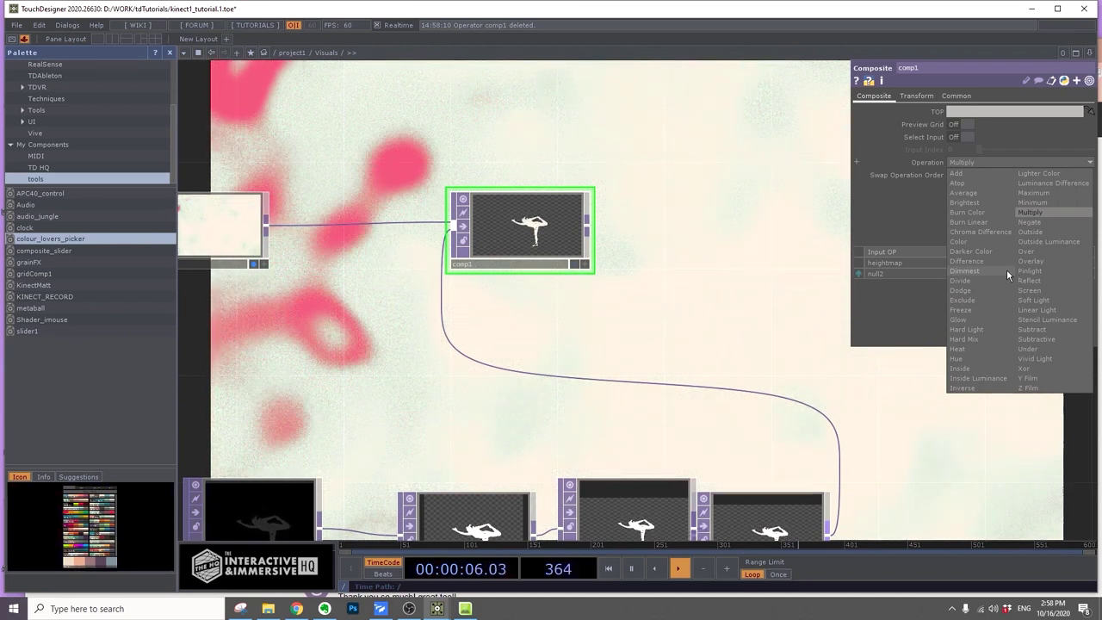
click(1003, 261)
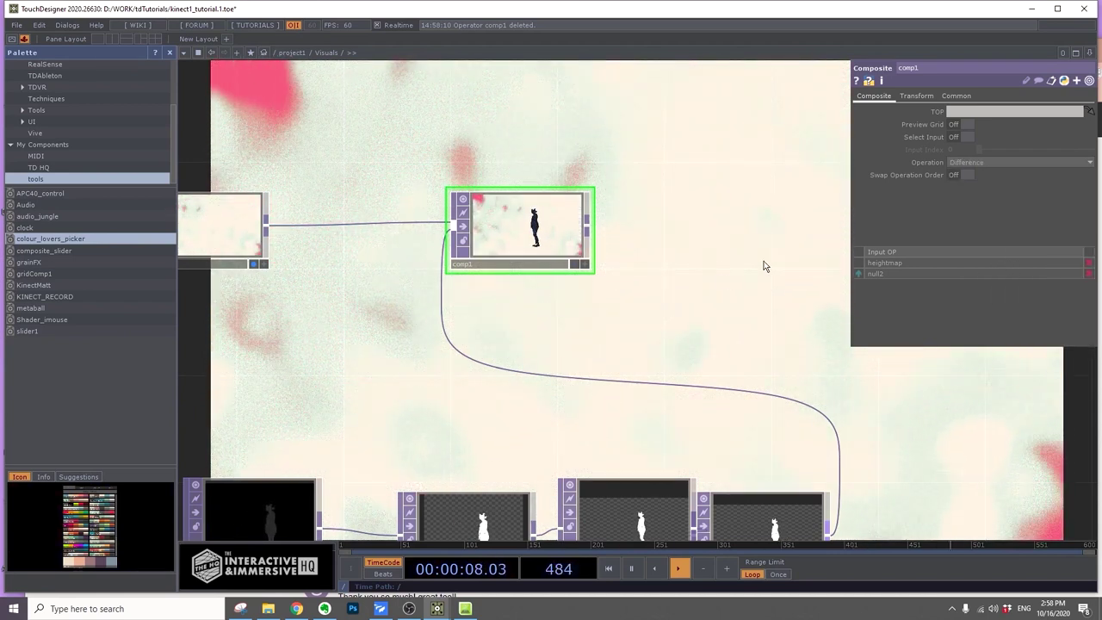
drag(861, 273, 861, 263)
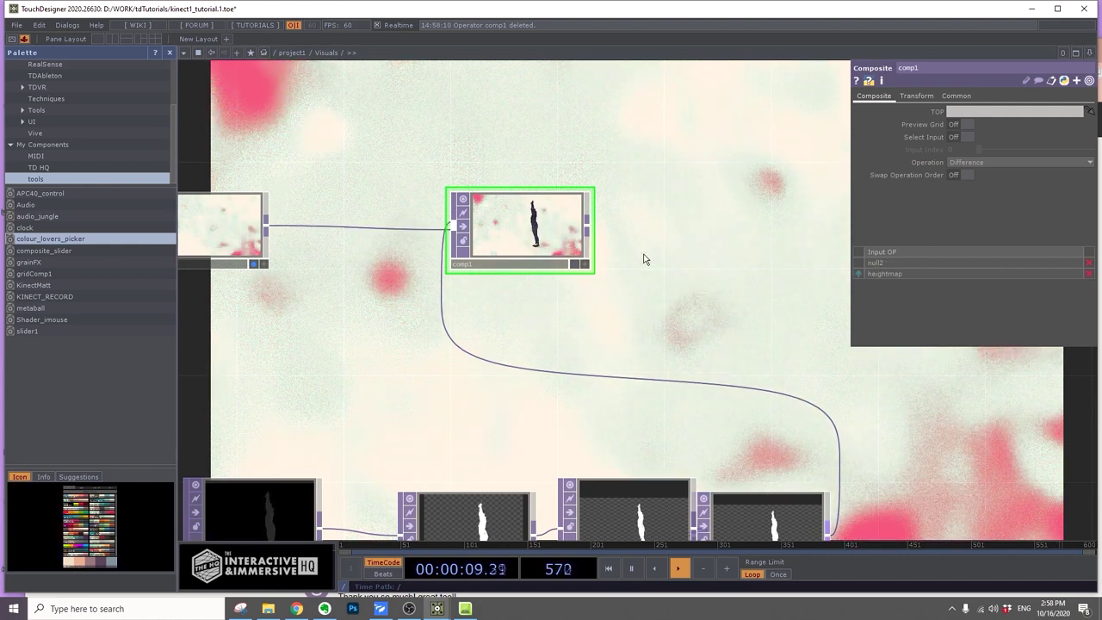
Append a Null TOP to comp1 and rename it colormap
right_click(586, 227)
text(nul)
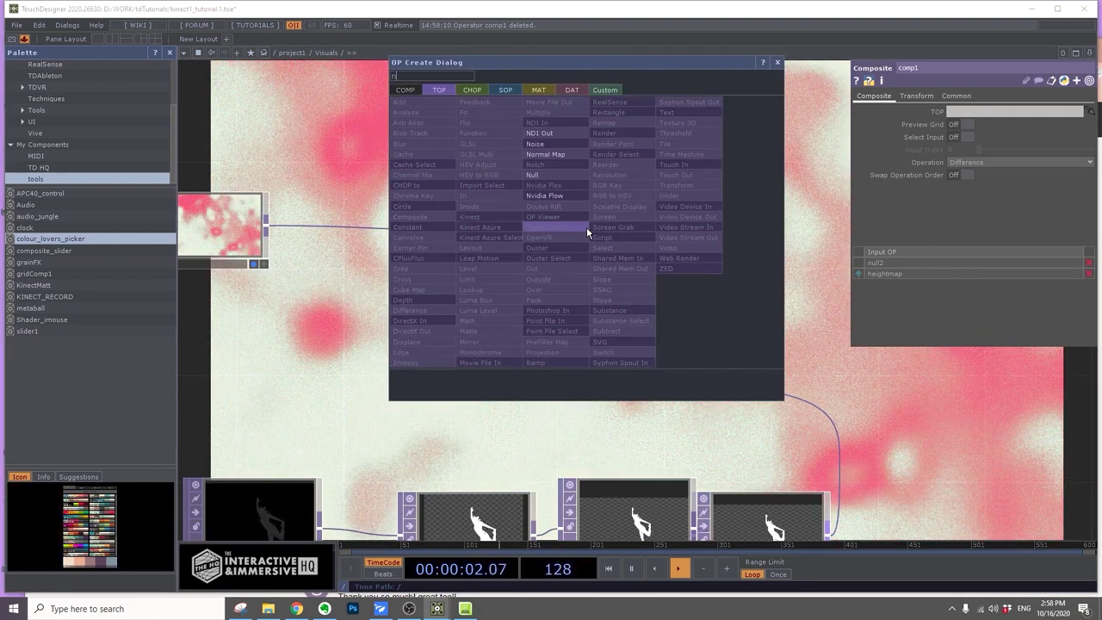
click(560, 175)
click(704, 259)
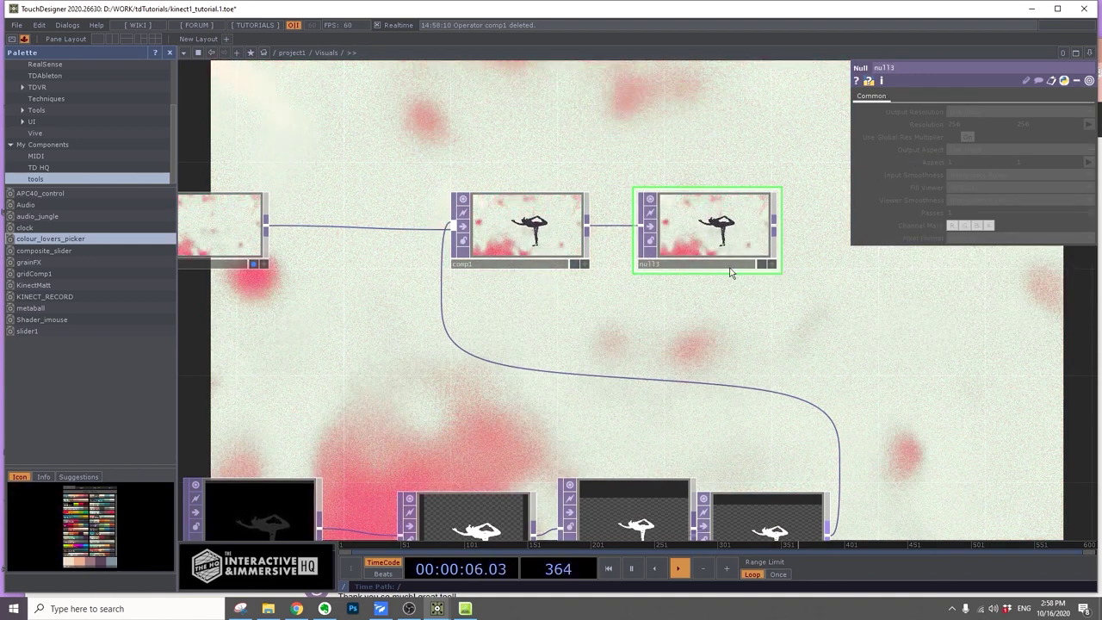
key(BackSpace)
key(BackSpace)
key(BackSpace)
key(BackSpace)
key(BackSpace)
text(colo)
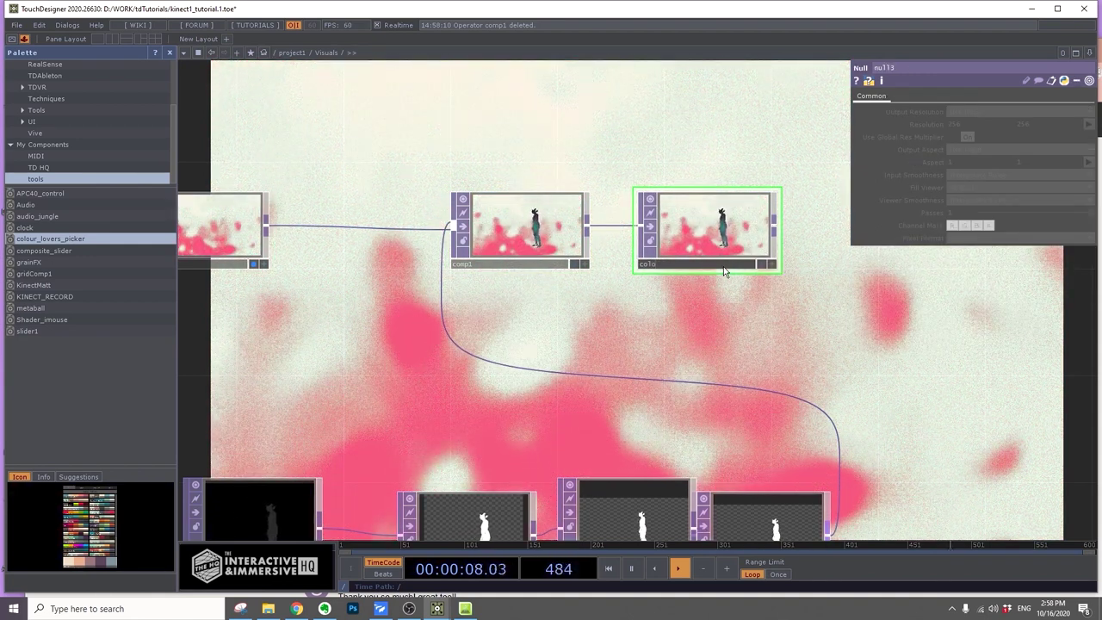
text(rmap)
key(Return)
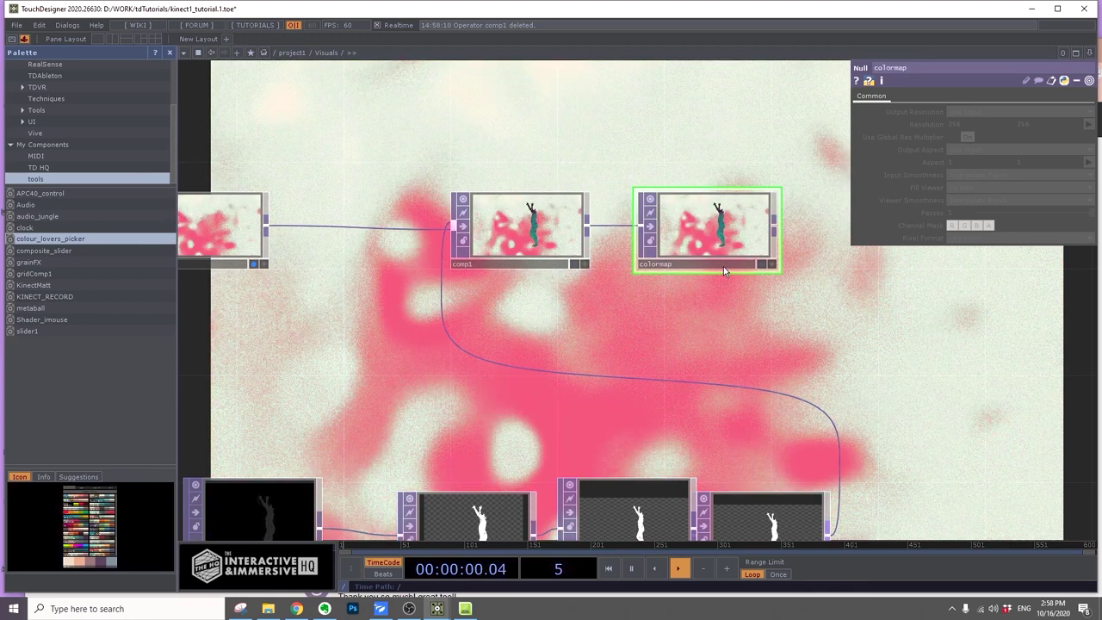
Add a Normal Map TOP just above lookup1 and wire add1 into its input
scroll(723, 267, down, 3)
drag(680, 314, 629, 441)
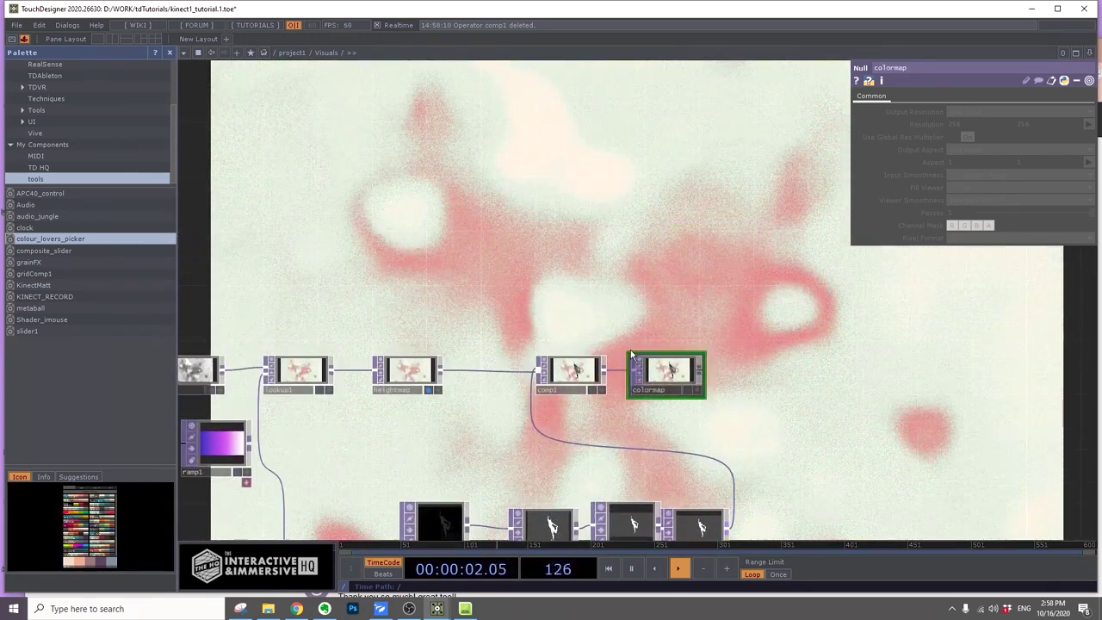
drag(562, 281, 754, 293)
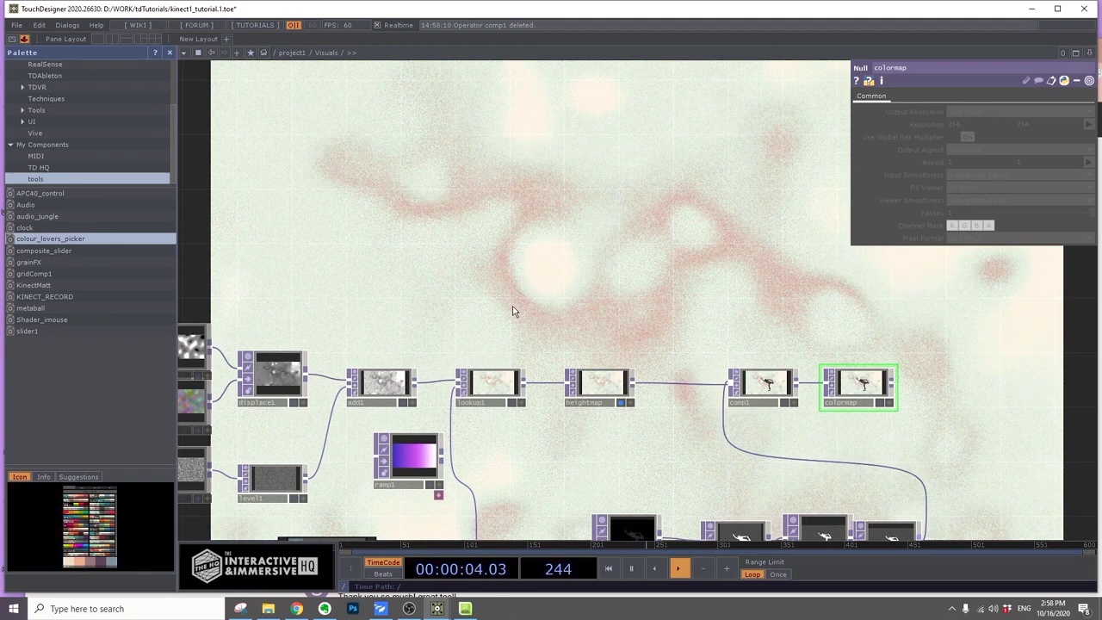
key(Tab)
text(nor)
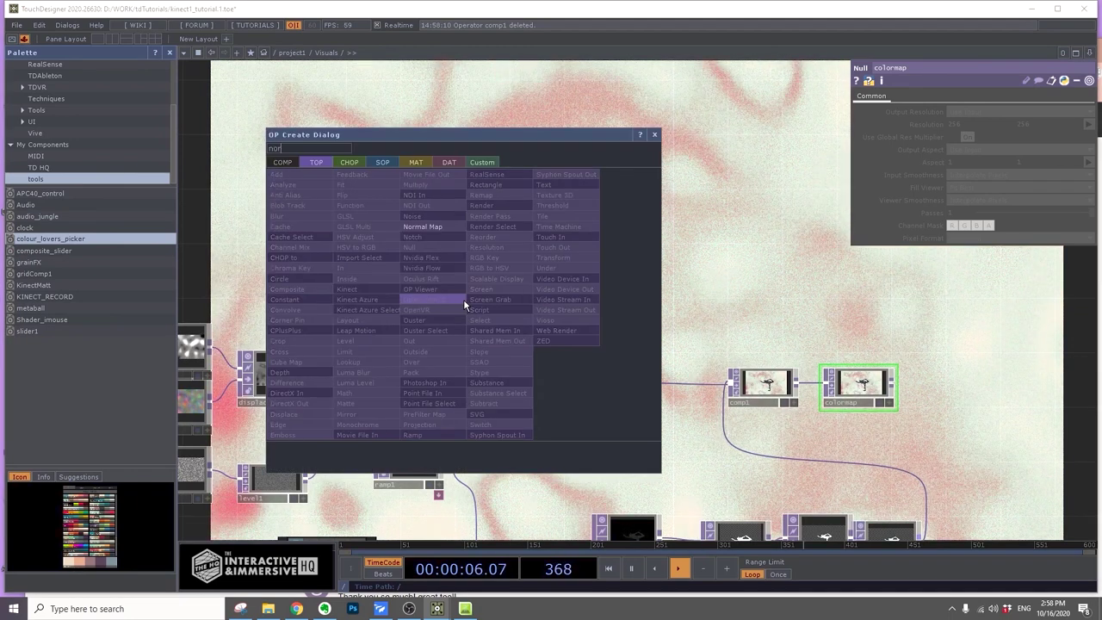
click(435, 228)
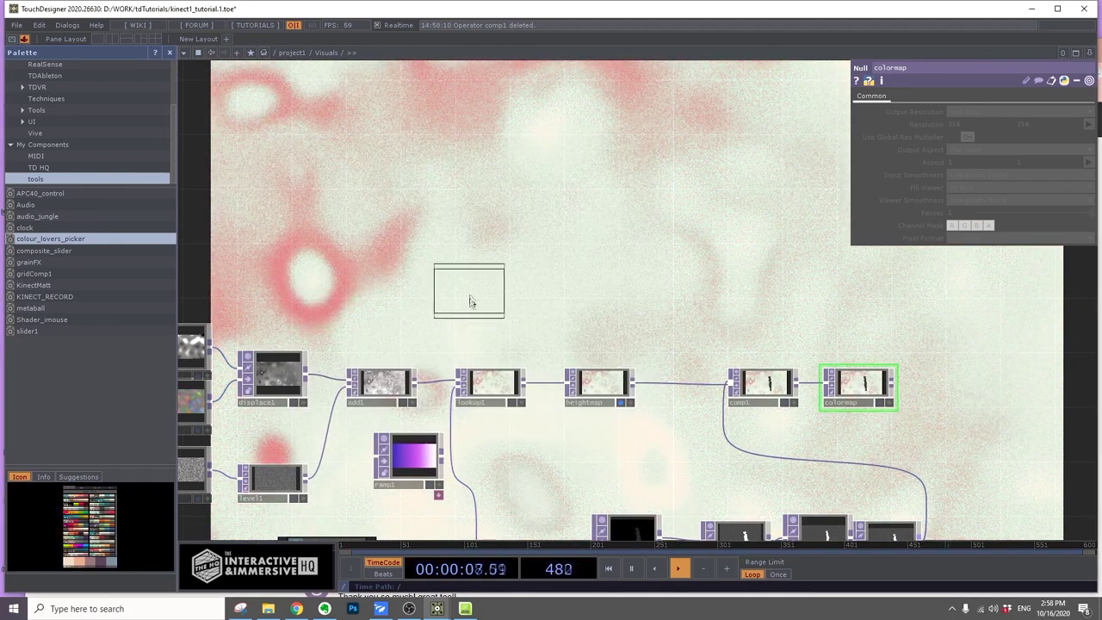
click(493, 336)
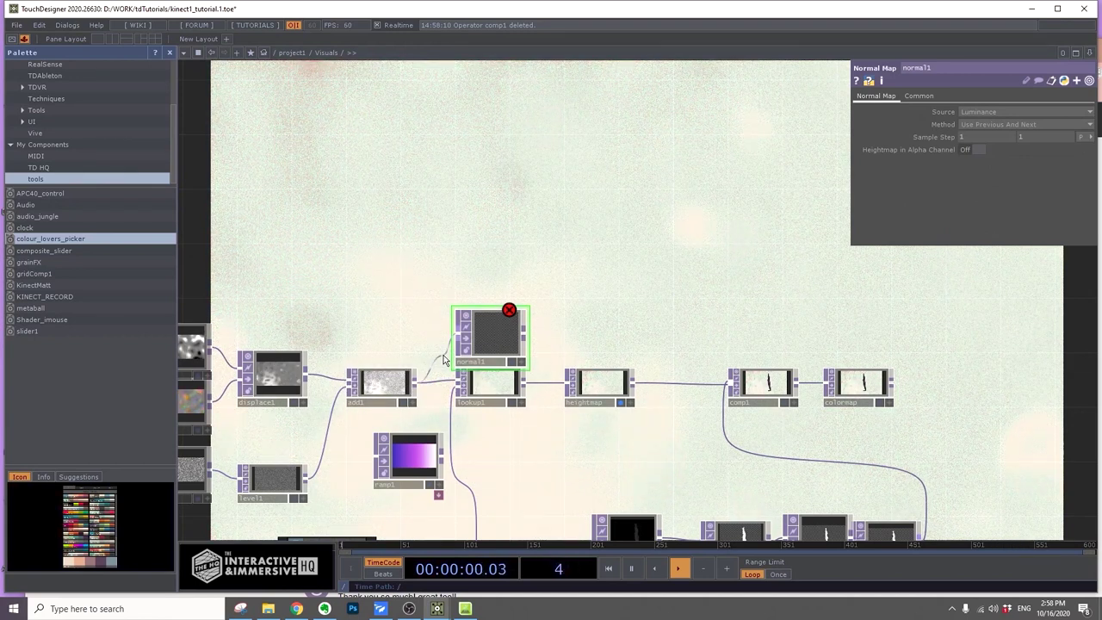
Add a Grid SOP in the empty area above the TOP network
scroll(612, 291, down, 5)
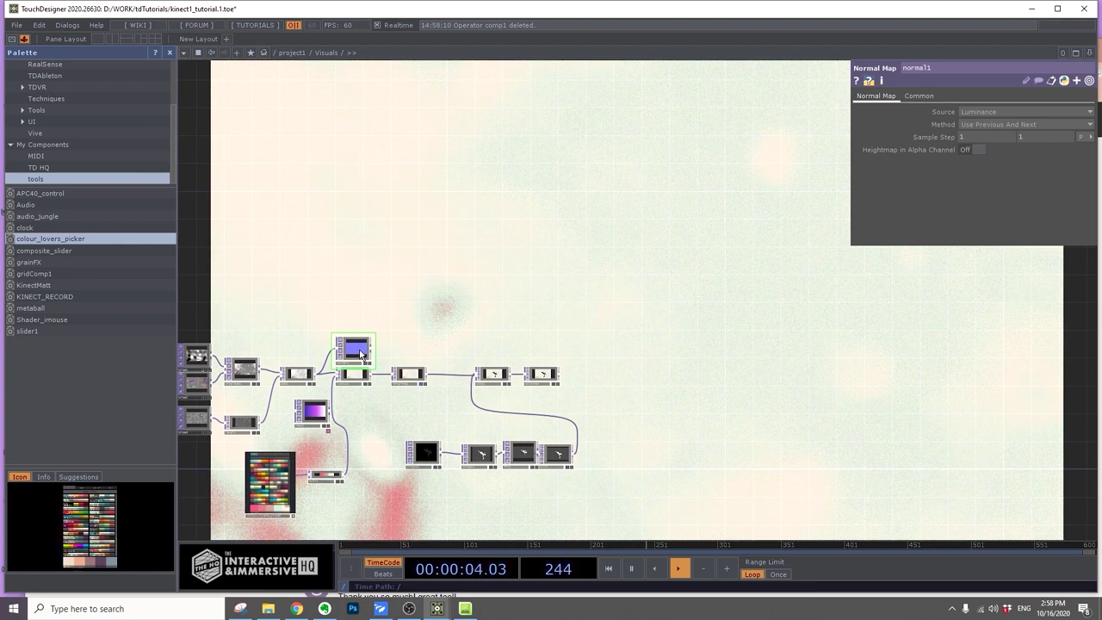
key(Tab)
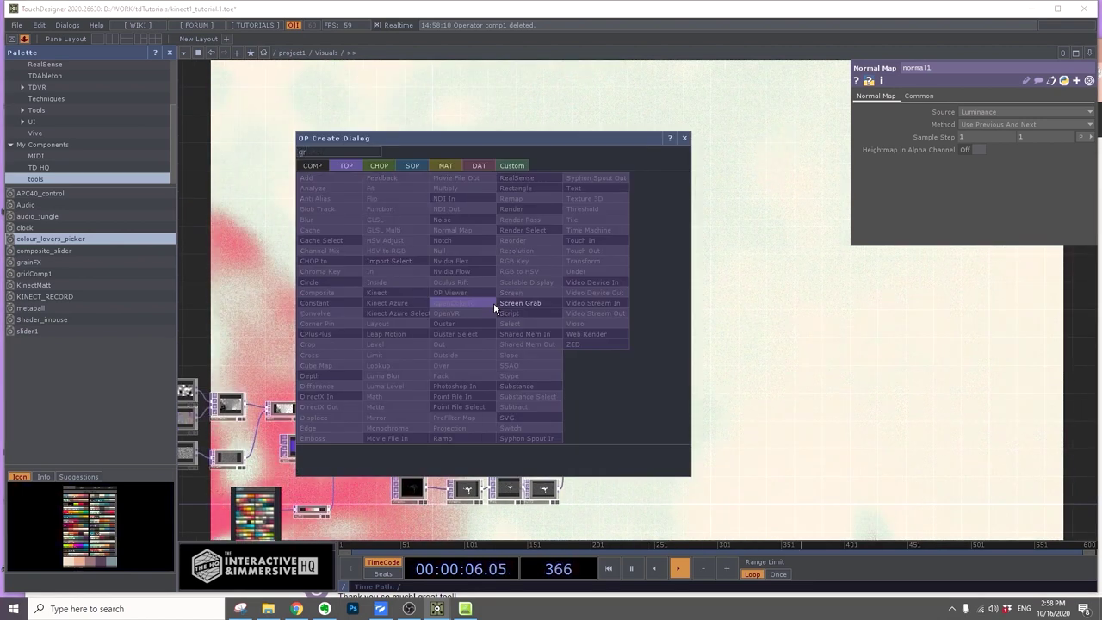
text(grid)
click(409, 169)
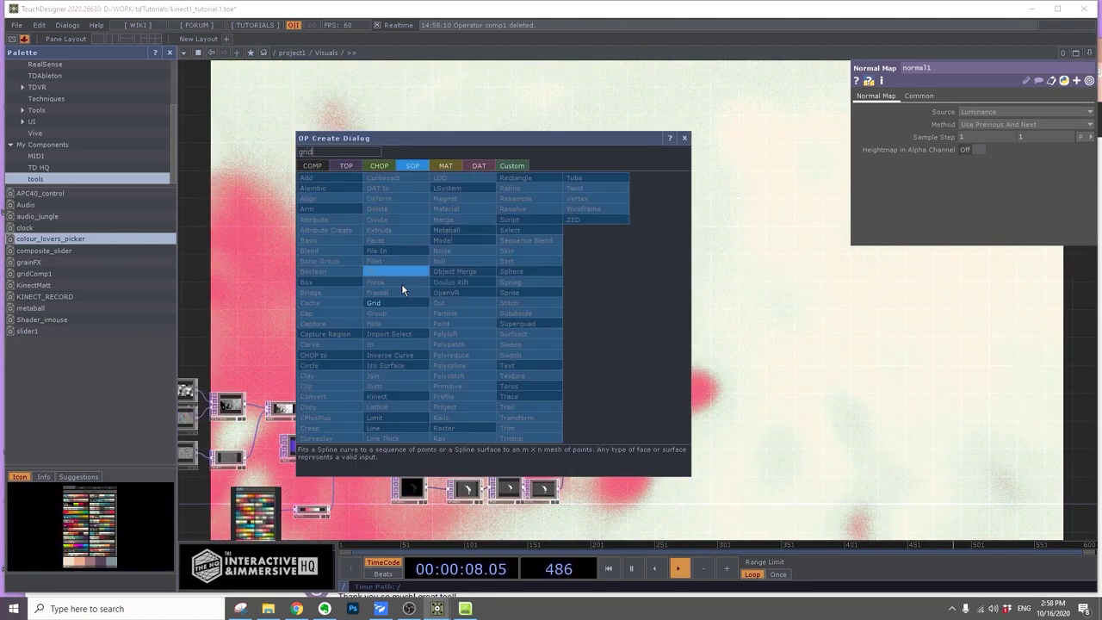
click(399, 300)
click(409, 302)
Set grid1's horizontal size to 16/9 and both its rows and columns to 512
scroll(404, 299, up, 5)
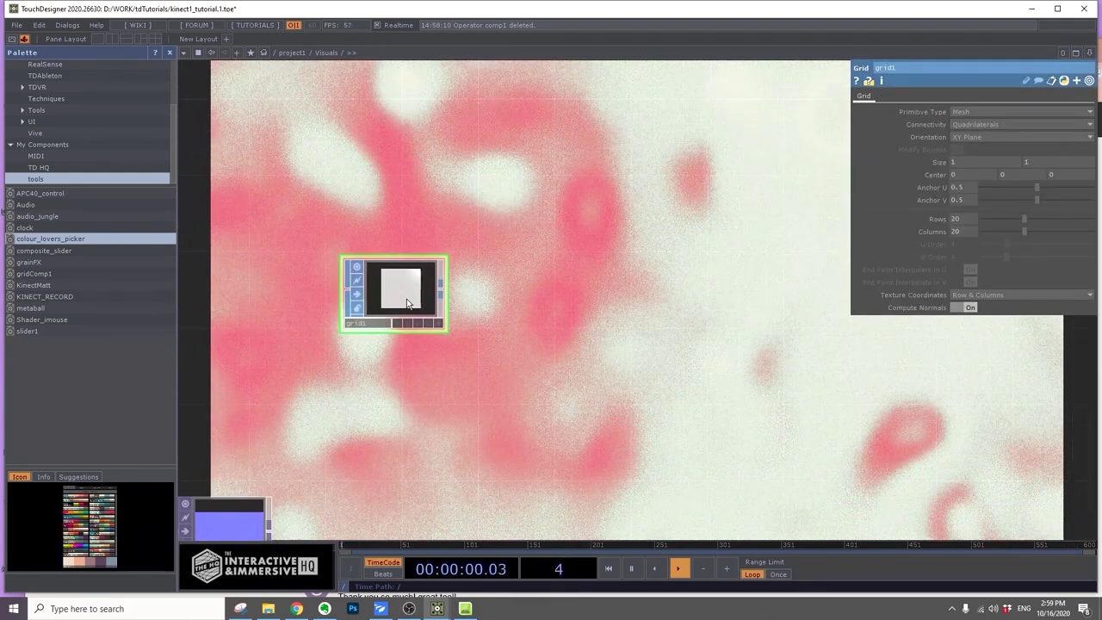
drag(957, 163, 933, 166)
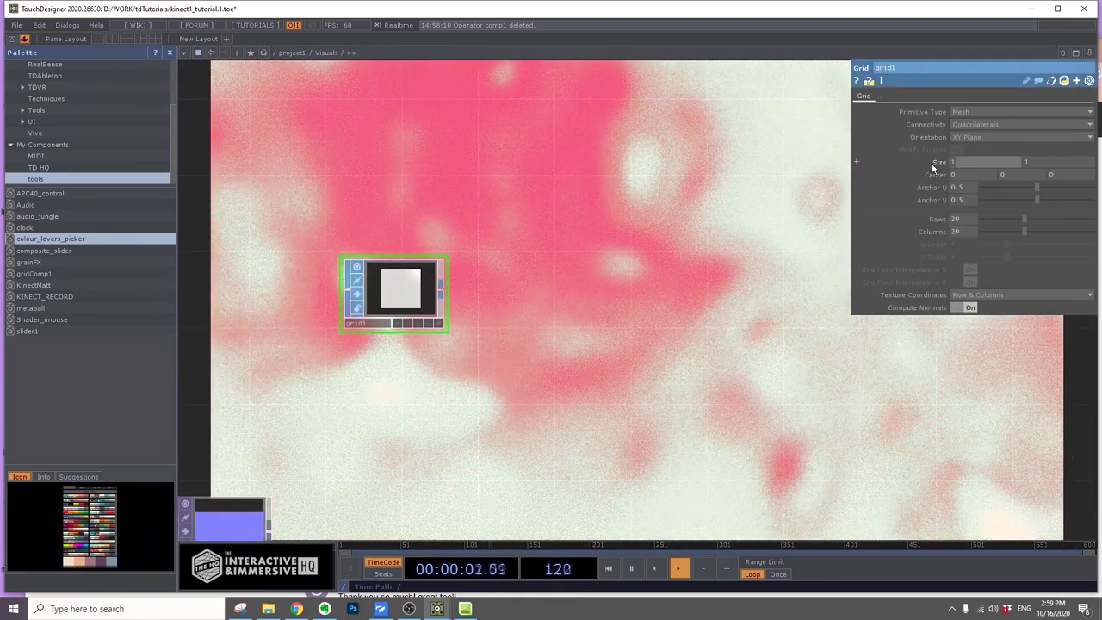
text(16/9)
key(Return)
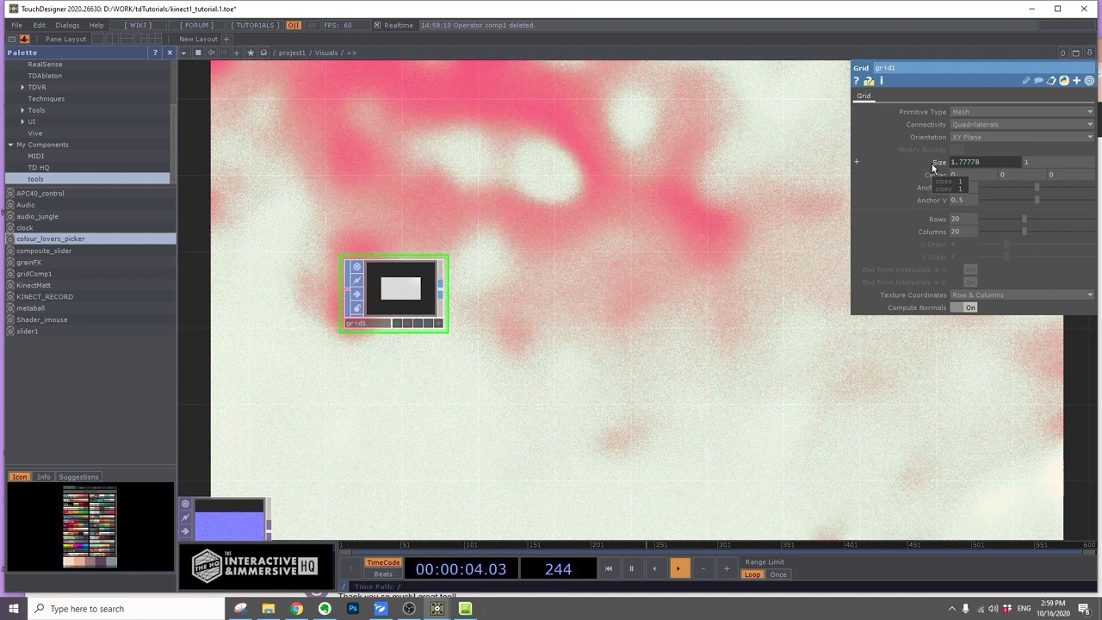
drag(964, 220, 924, 215)
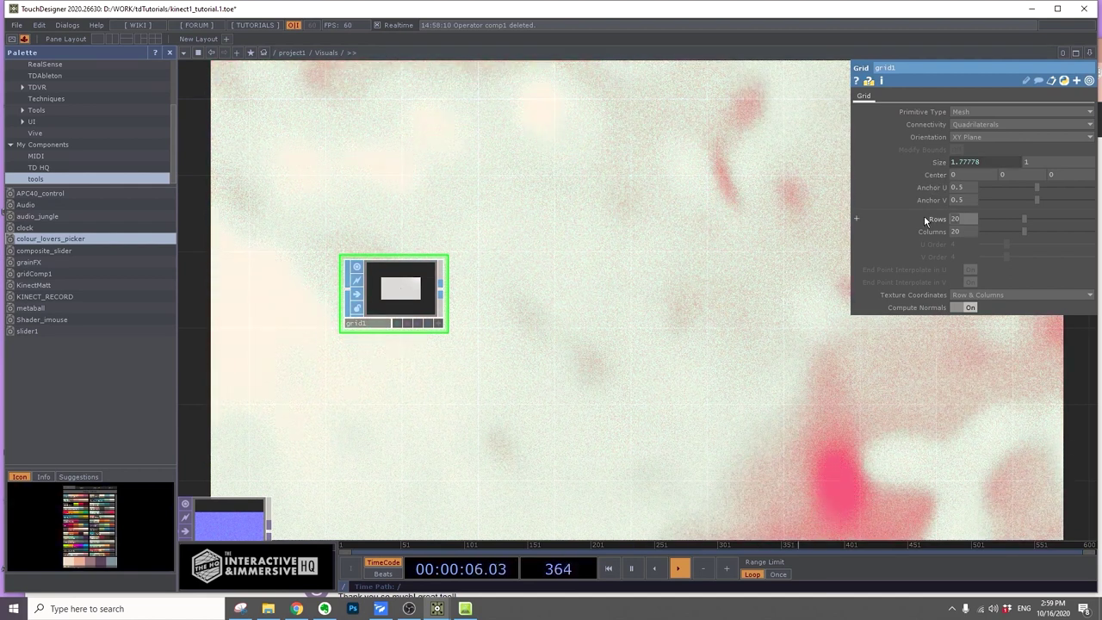
text(512)
key(Return)
click(957, 231)
text(512)
key(Return)
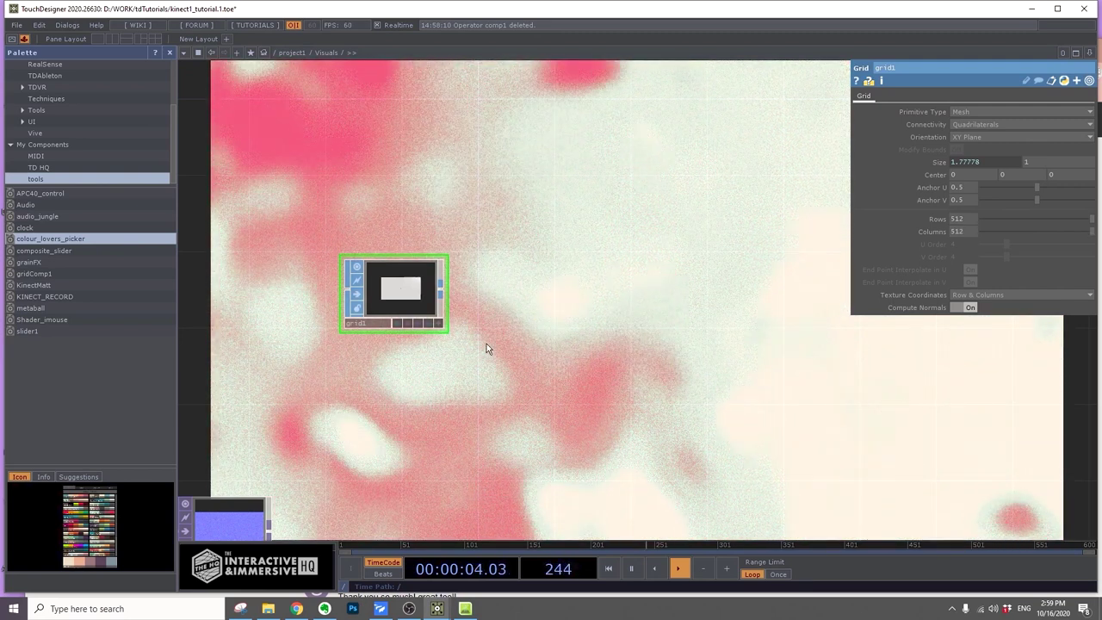
Append an Attribute Create SOP to grid1 and turn on Compute Tangents
right_click(445, 290)
text(att)
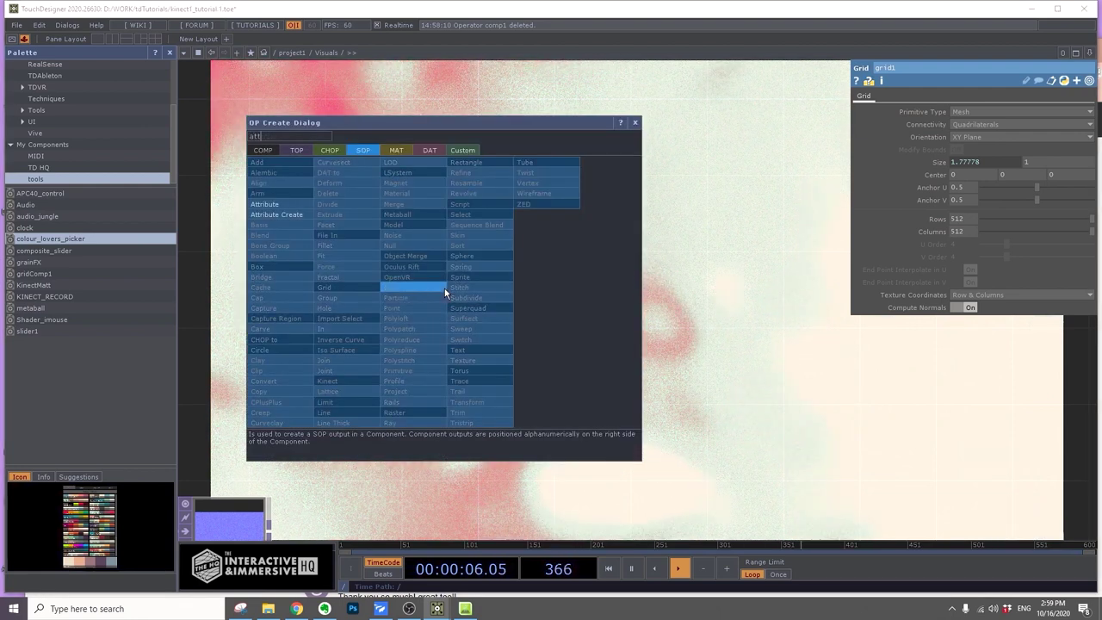
click(360, 256)
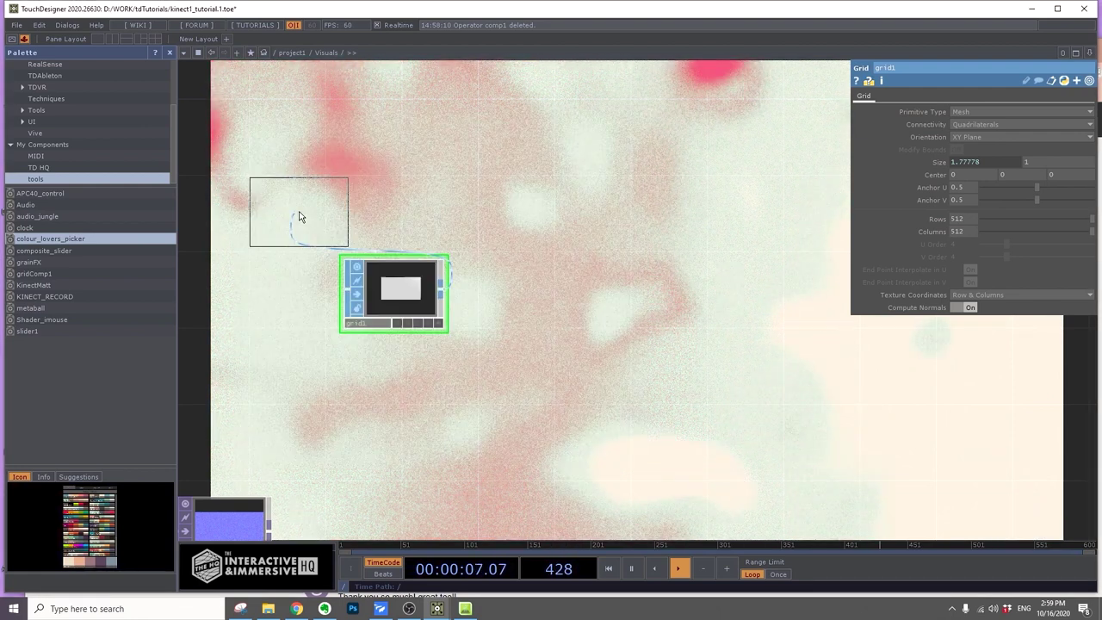
click(517, 307)
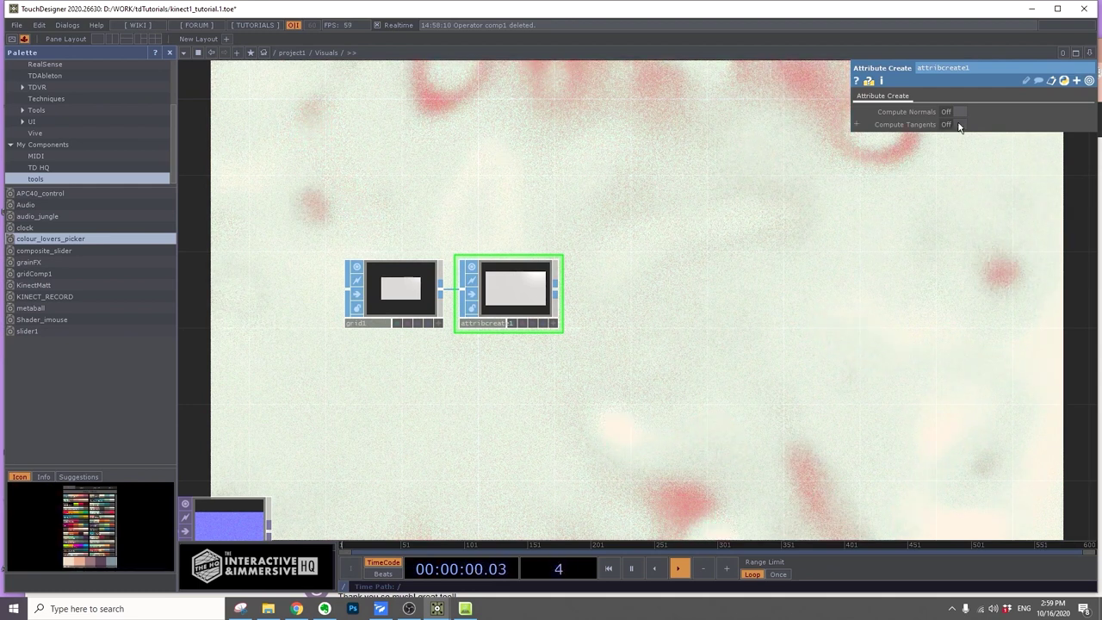
Append a Convert SOP to attribcreate1 and set it to convert to Particles Per Vertex
right_click(555, 293)
text(co)
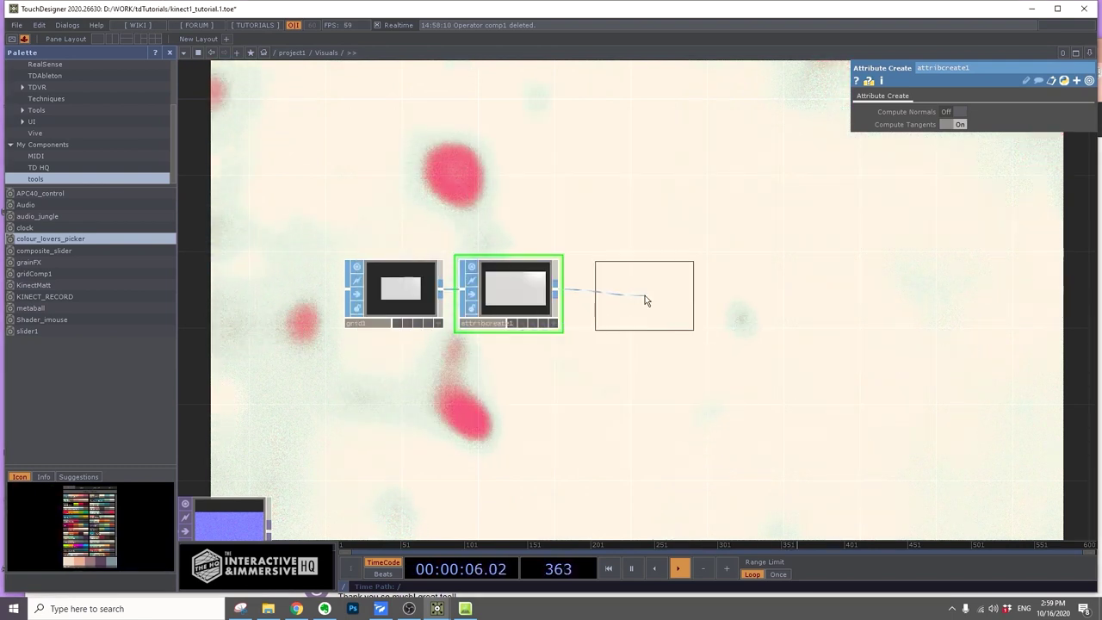
click(645, 295)
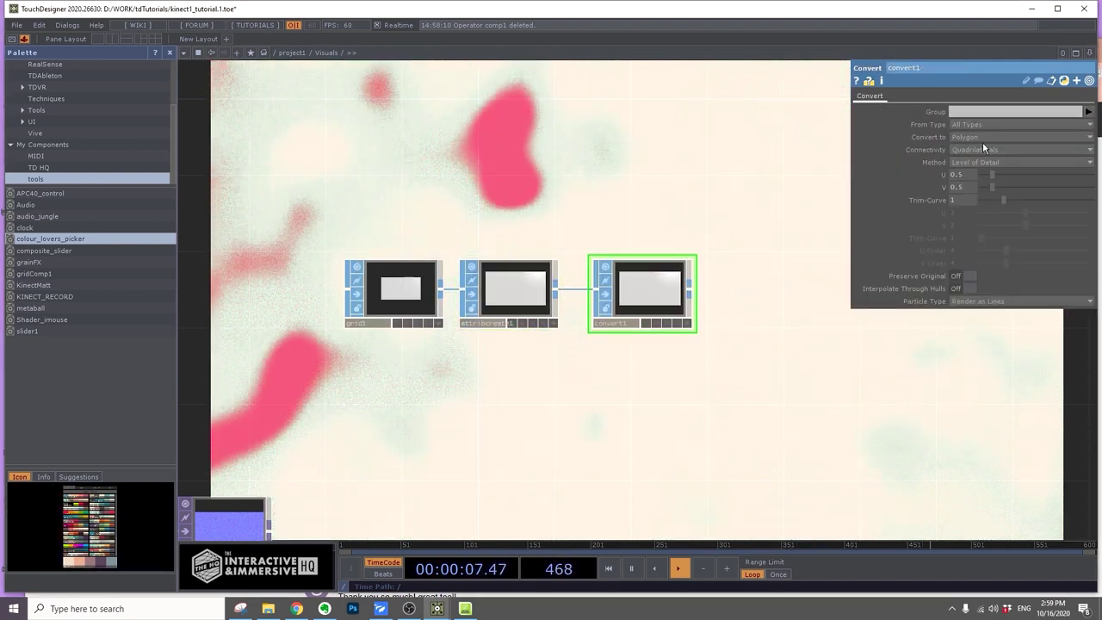
click(982, 138)
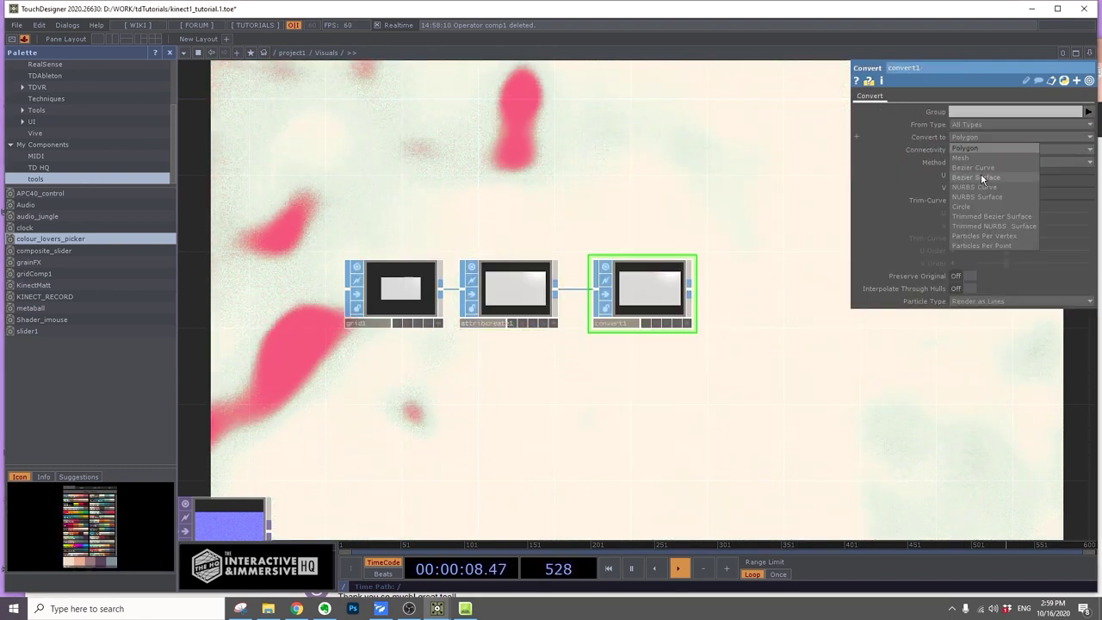
click(977, 239)
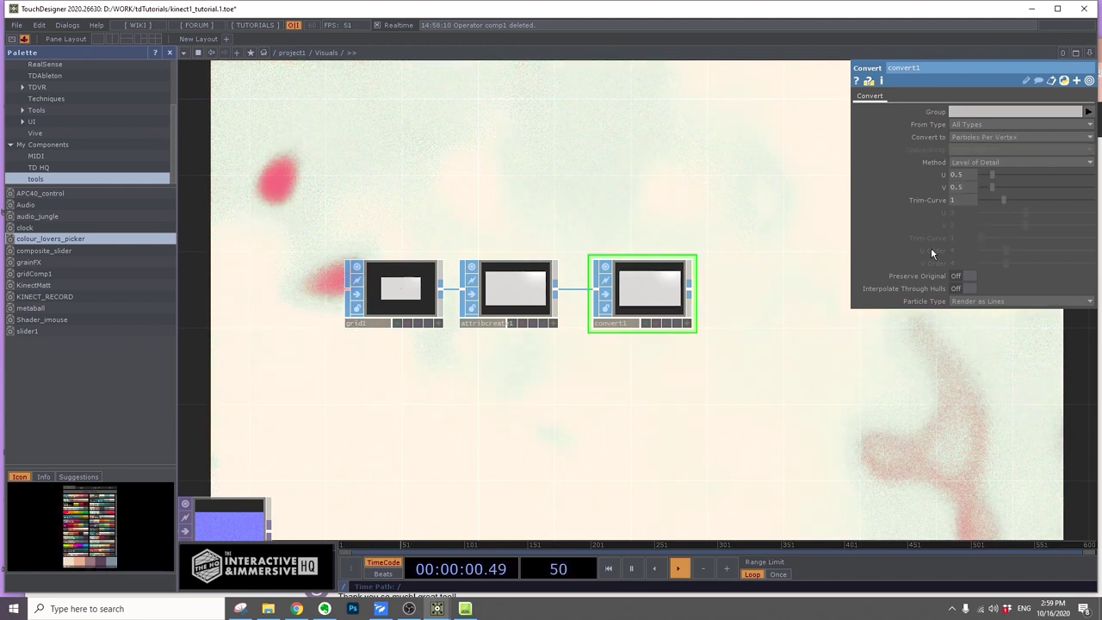
Append a Geometry COMP to the output of convert1
click(689, 302)
text(ge)
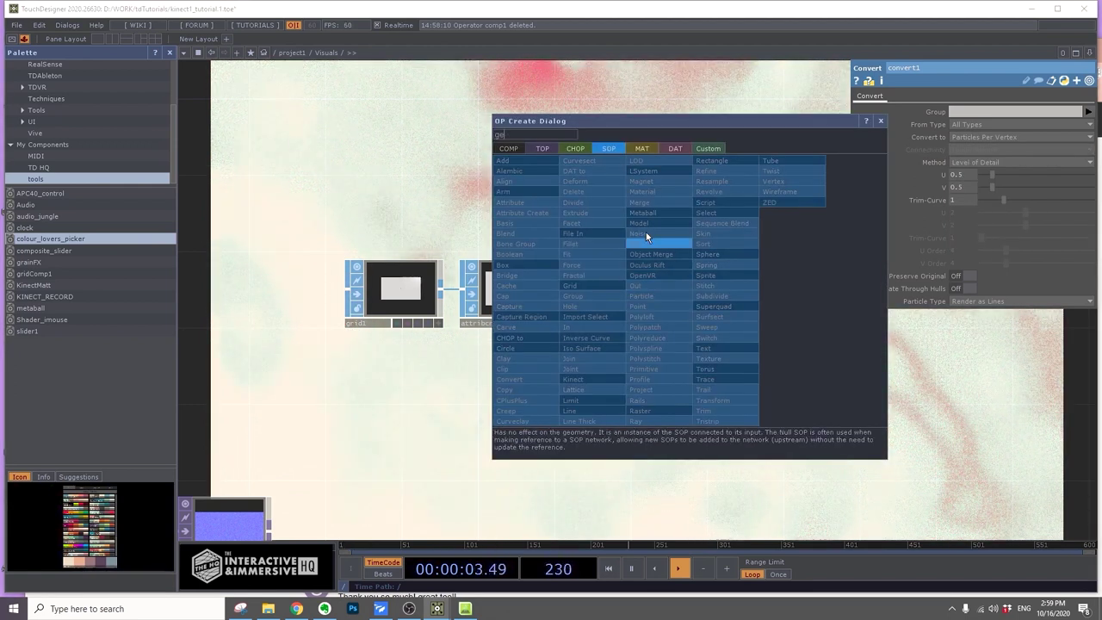
click(509, 148)
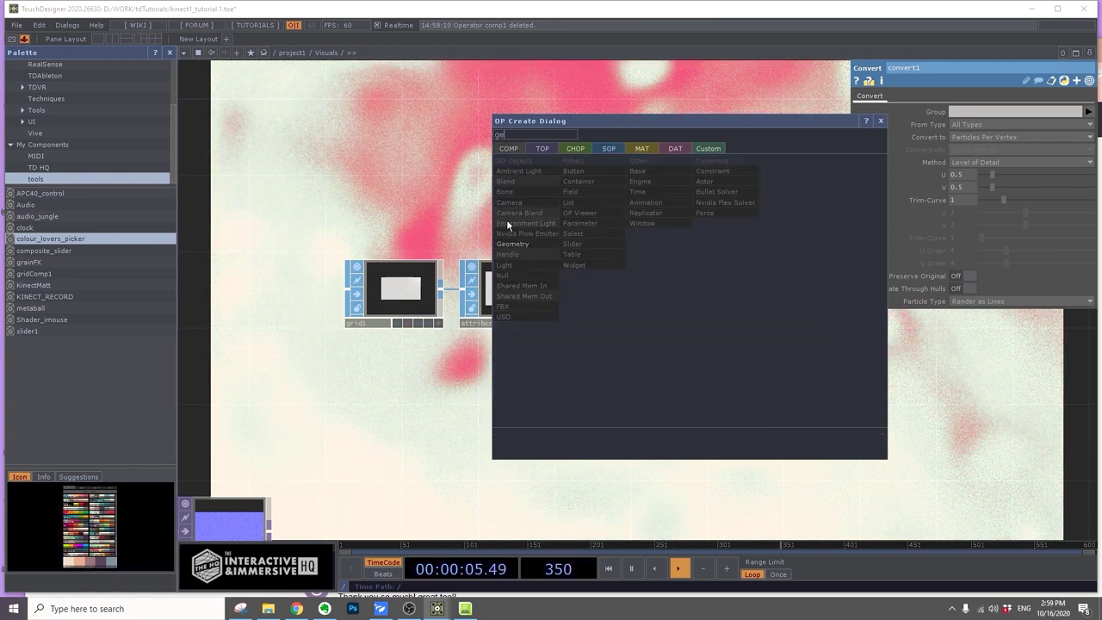
click(508, 247)
click(784, 288)
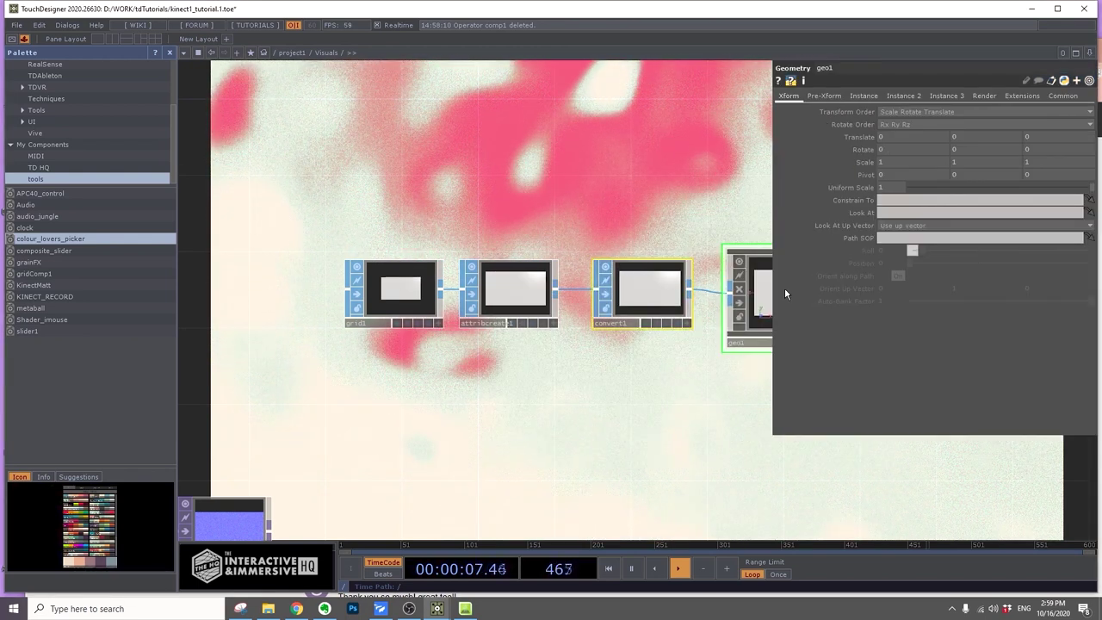
Add a Light COMP and a Camera COMP side by side above the grid-to-geometry chain
drag(660, 186, 606, 259)
key(Tab)
text(ligh)
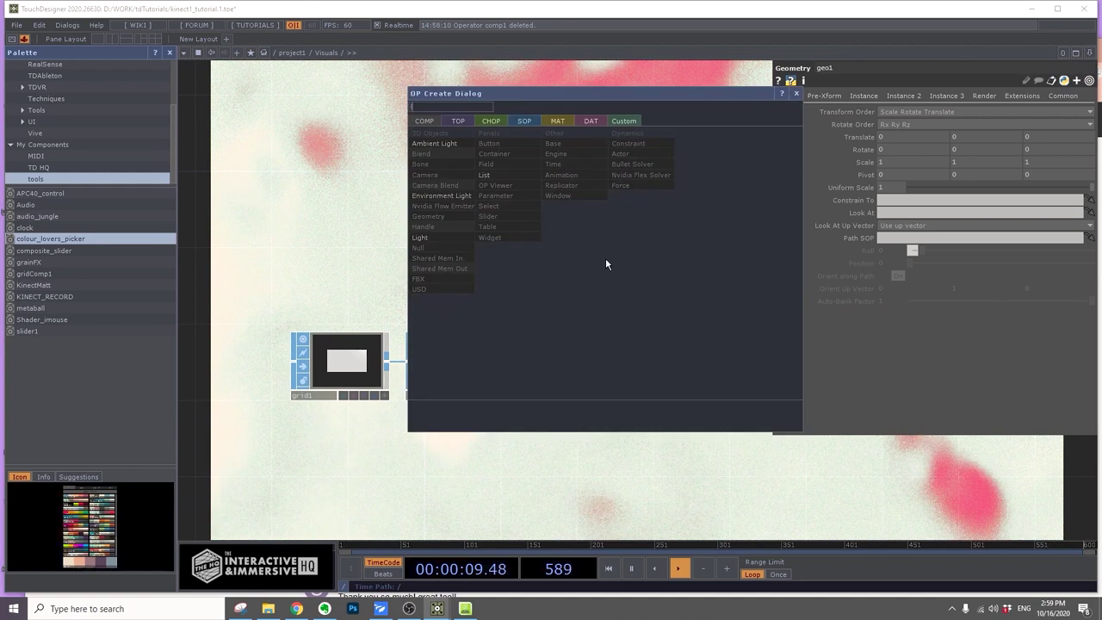
click(452, 236)
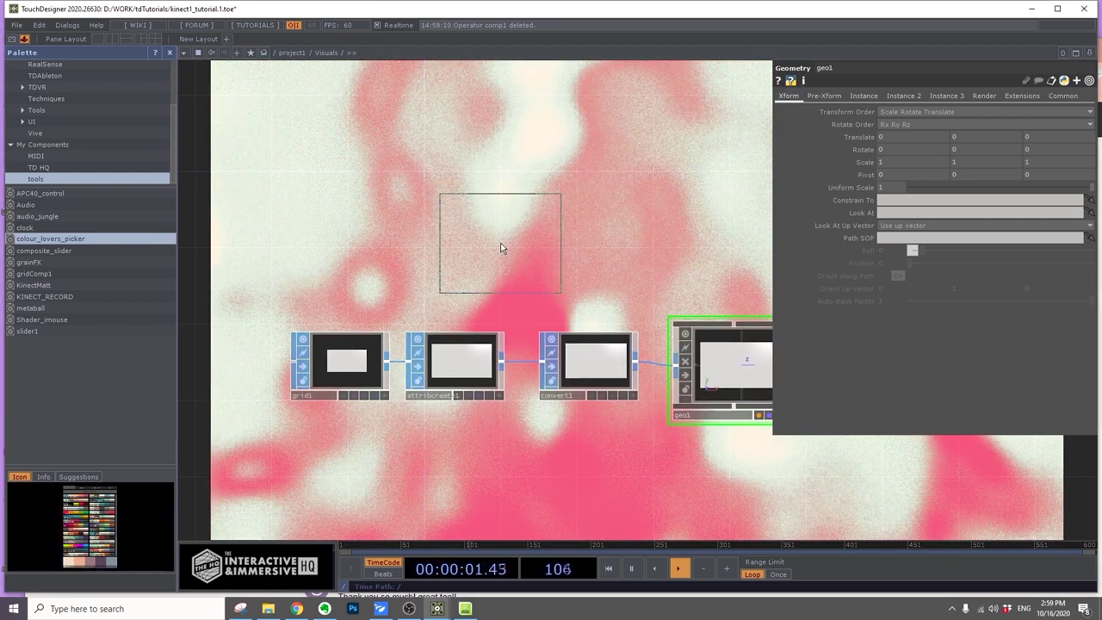
click(503, 244)
key(Tab)
text(cam)
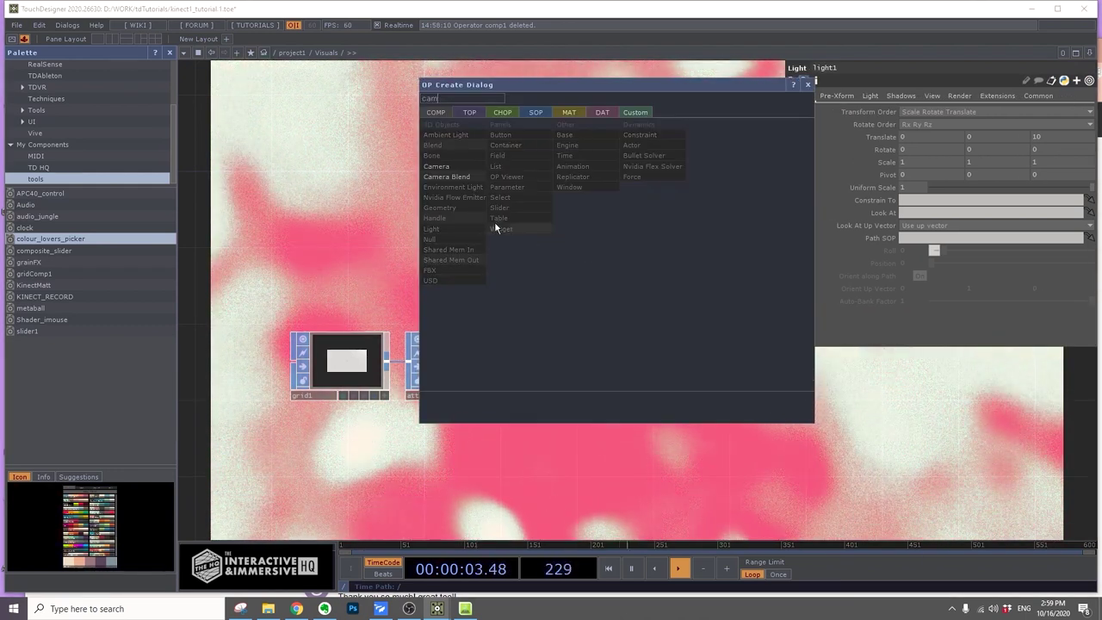
click(436, 166)
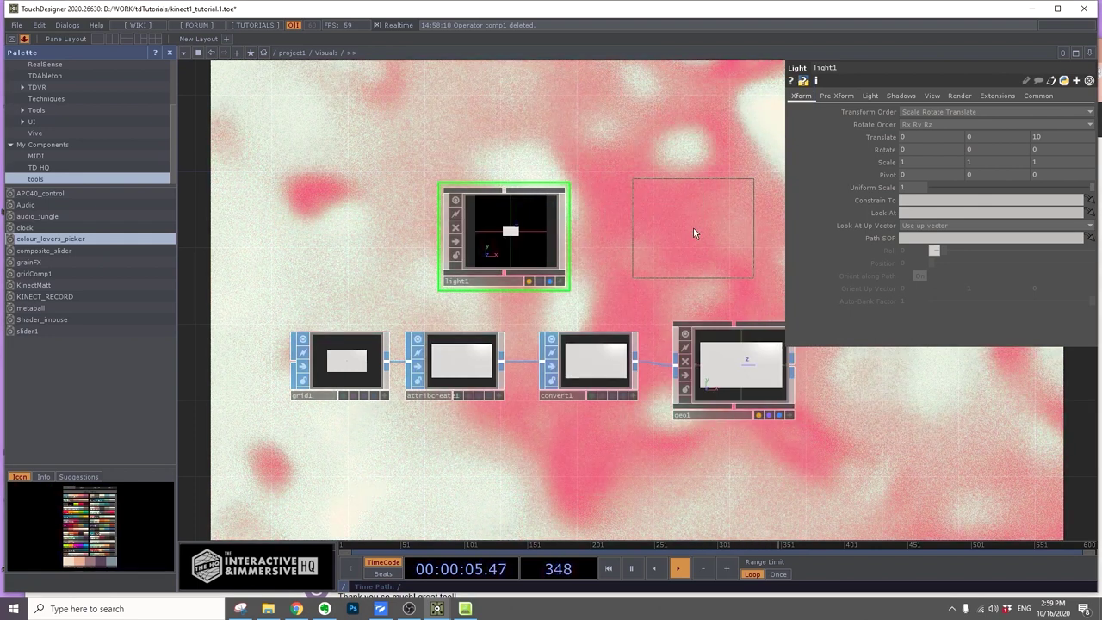
click(695, 237)
Add a Phong MAT just below geo1
drag(681, 136, 589, 131)
key(Tab)
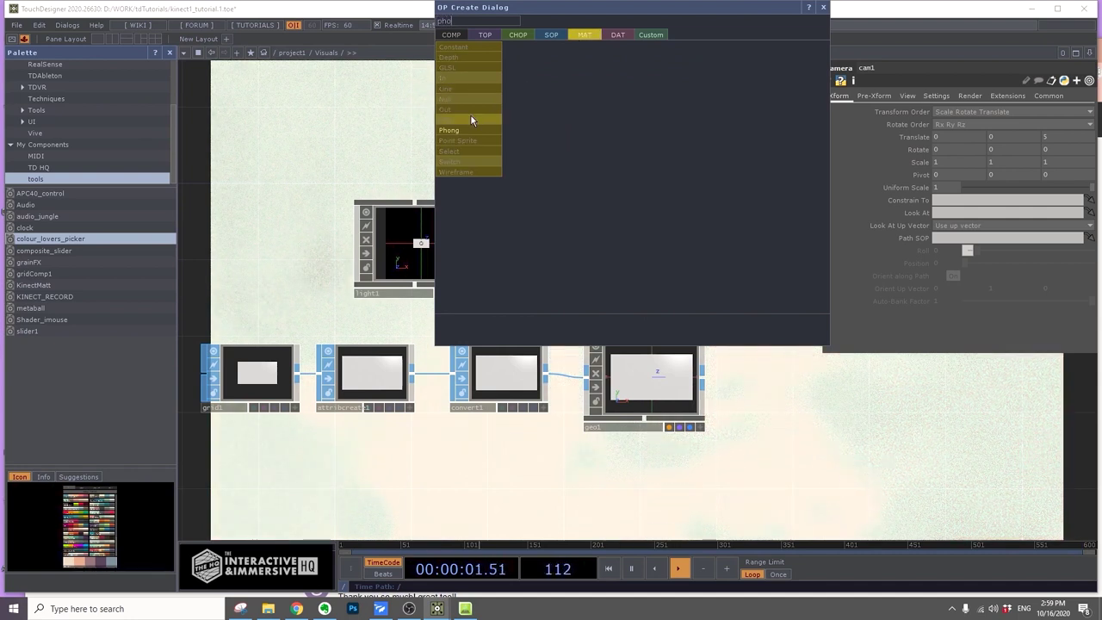
click(466, 143)
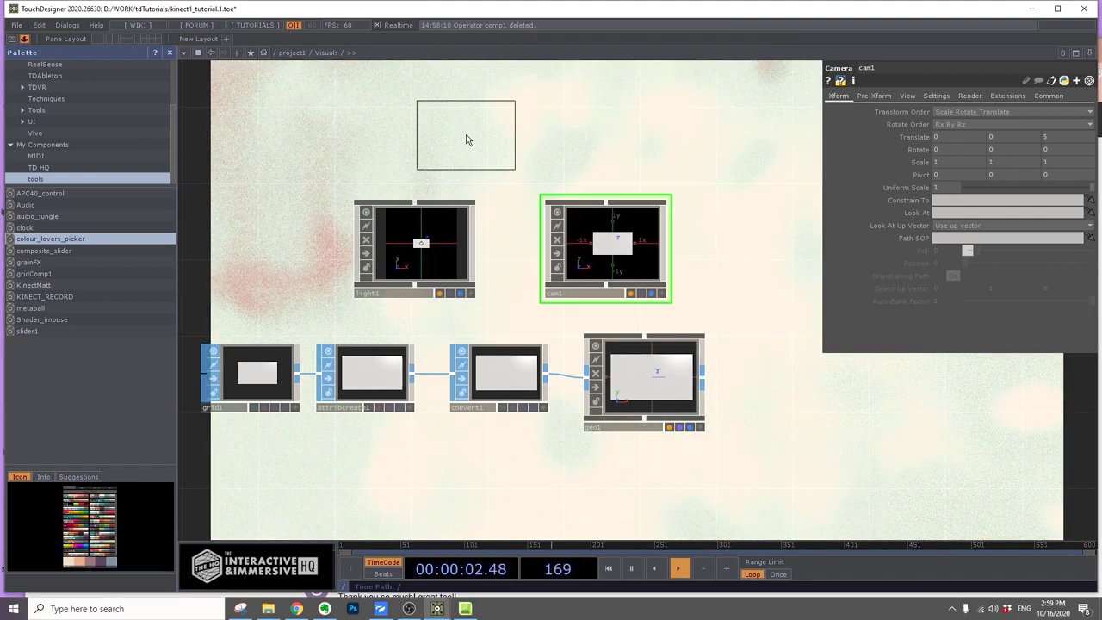
click(579, 453)
Assign the normal1 TOP as phong1's Color Map
drag(719, 487, 699, 313)
scroll(667, 312, down, 2)
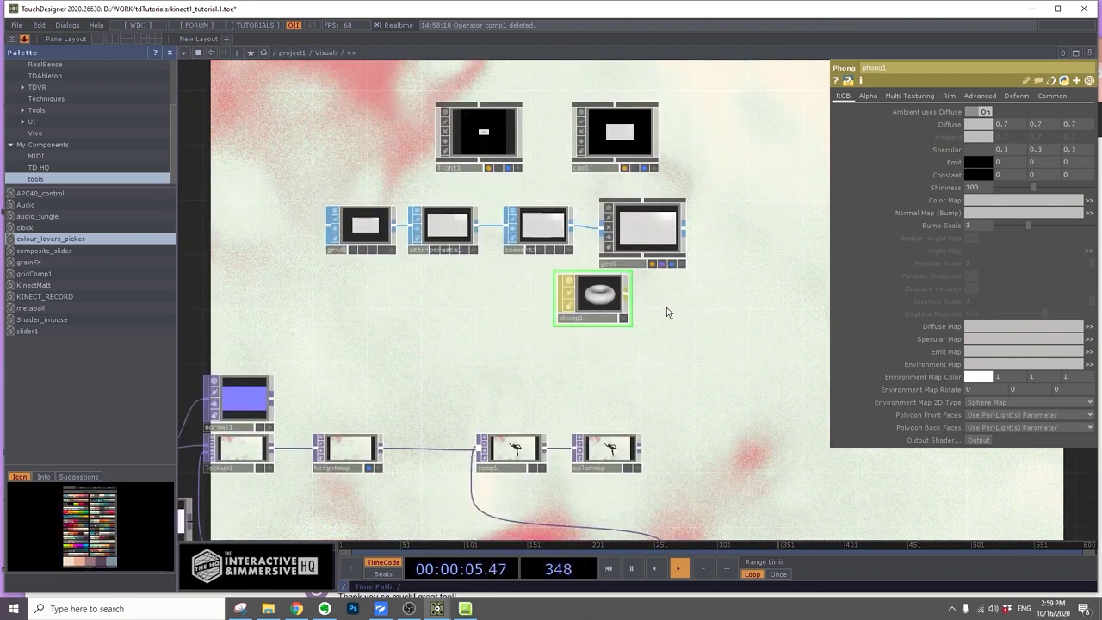
drag(242, 405, 990, 203)
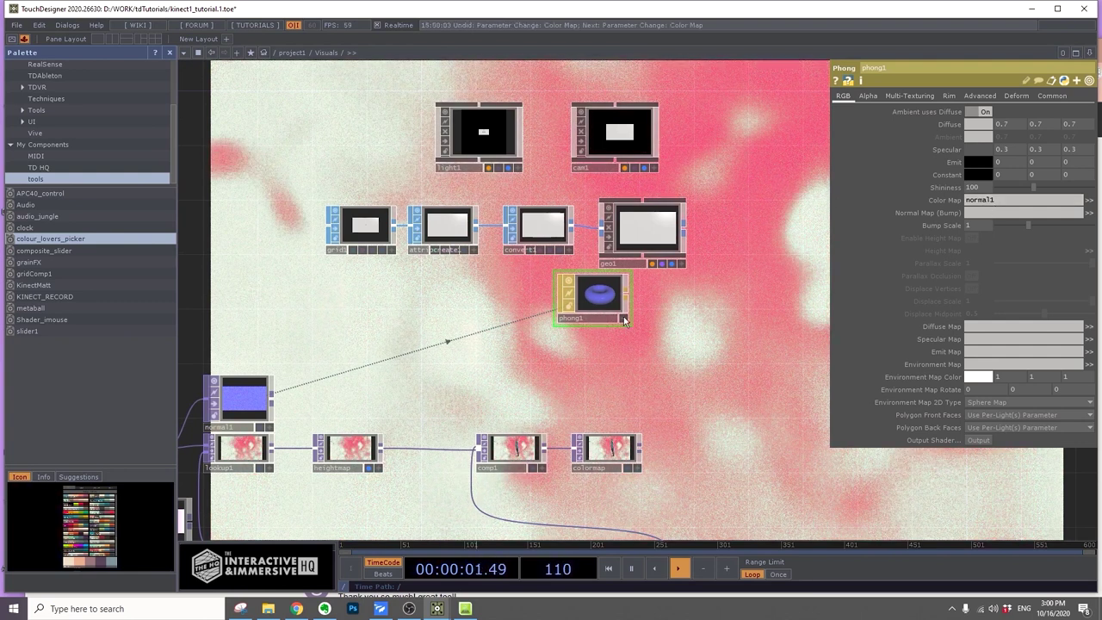
Undo phong1's mistaken Color Map assignment, and use normal1 as its Normal Map (Bump) and colormap as its Color Map
key(ctrl+z)
drag(242, 403, 1023, 212)
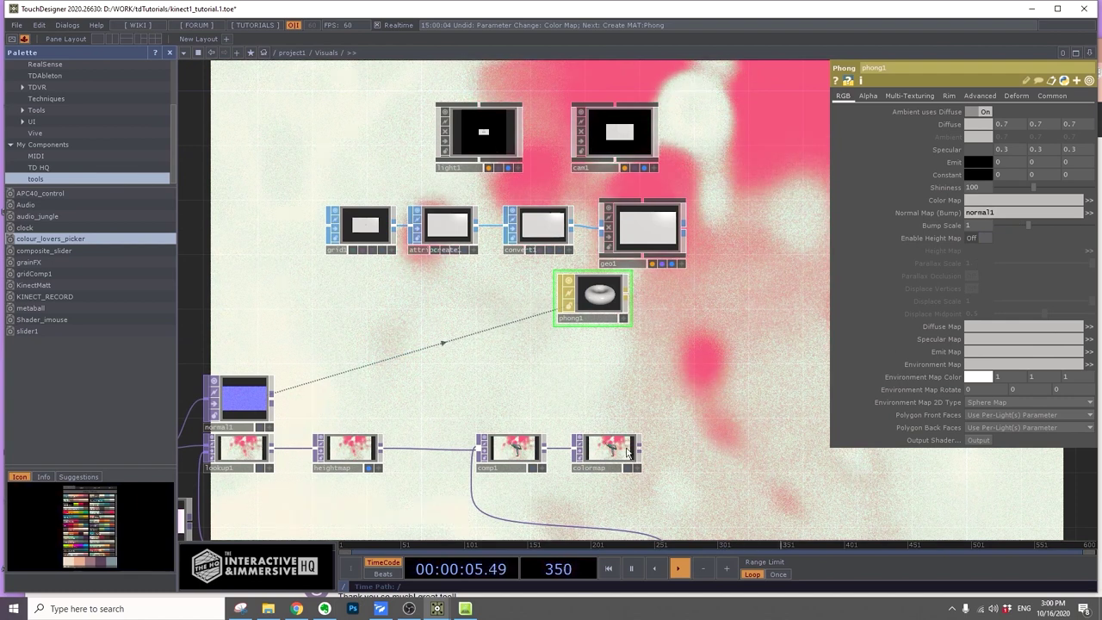
drag(609, 456, 877, 286)
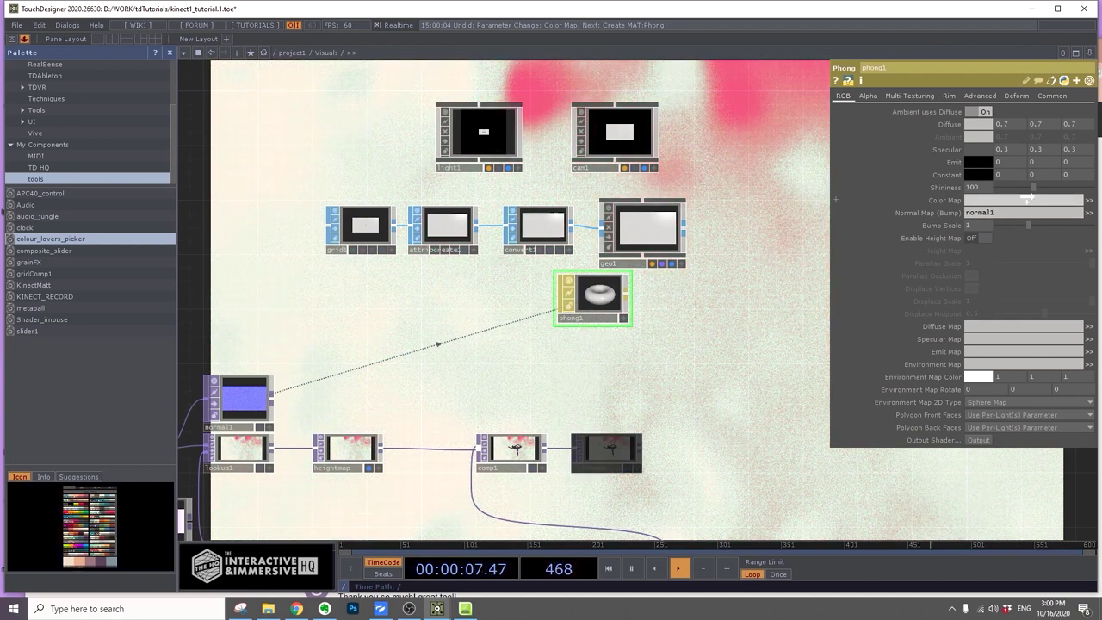
Enable phong1's Height Map using heightmap, displace vertices with Displace Scale 4 and Displace Midpoint 1, and set Bump Scale to 1.35
click(362, 451)
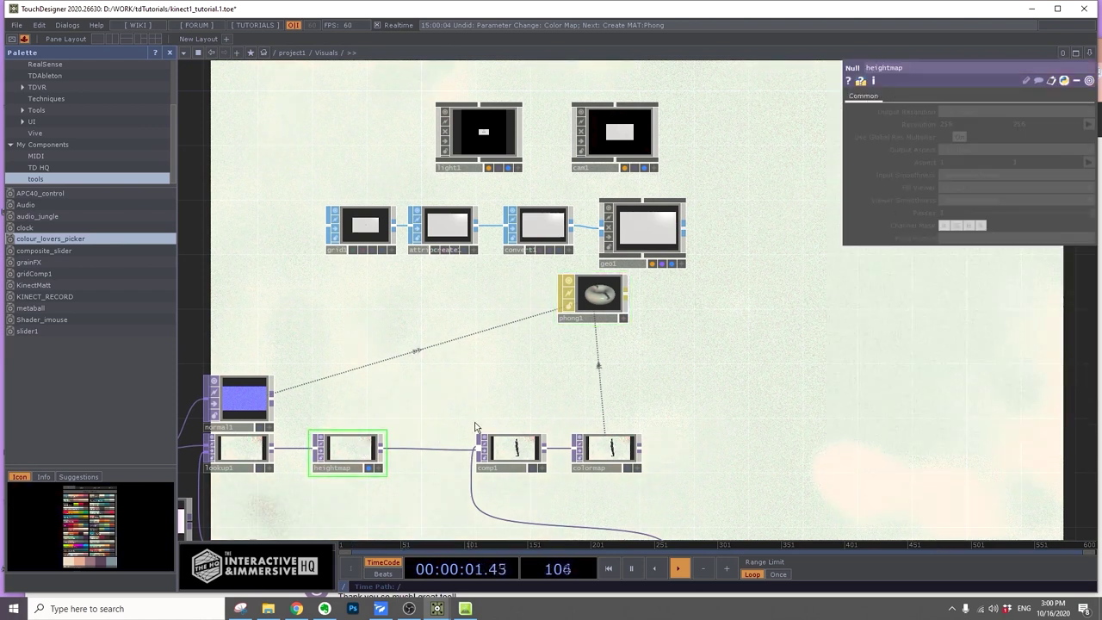
click(601, 303)
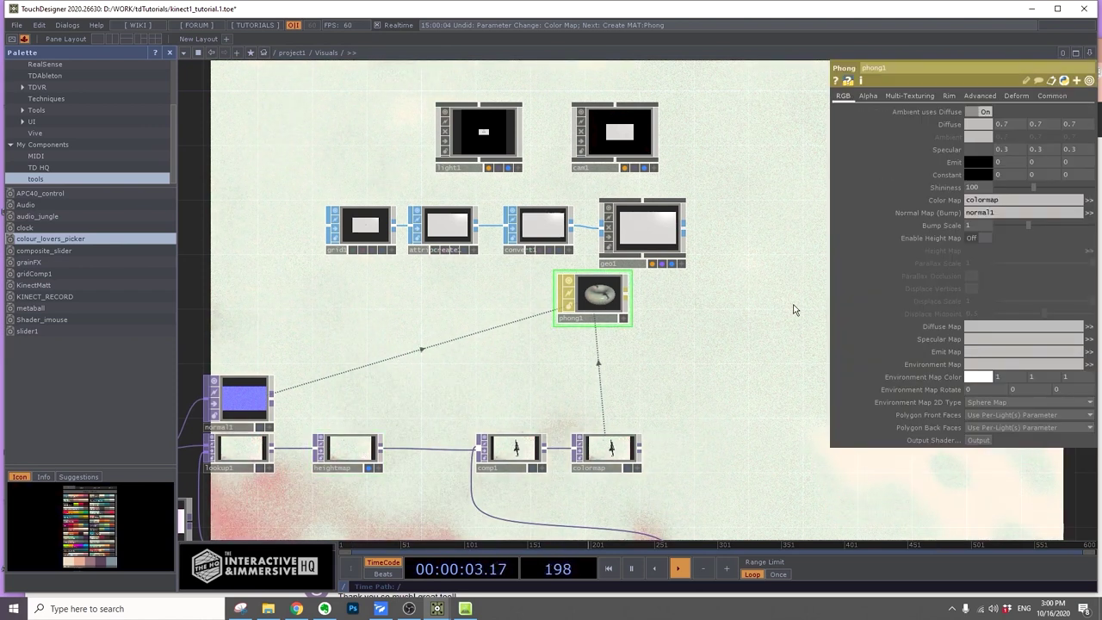
click(987, 239)
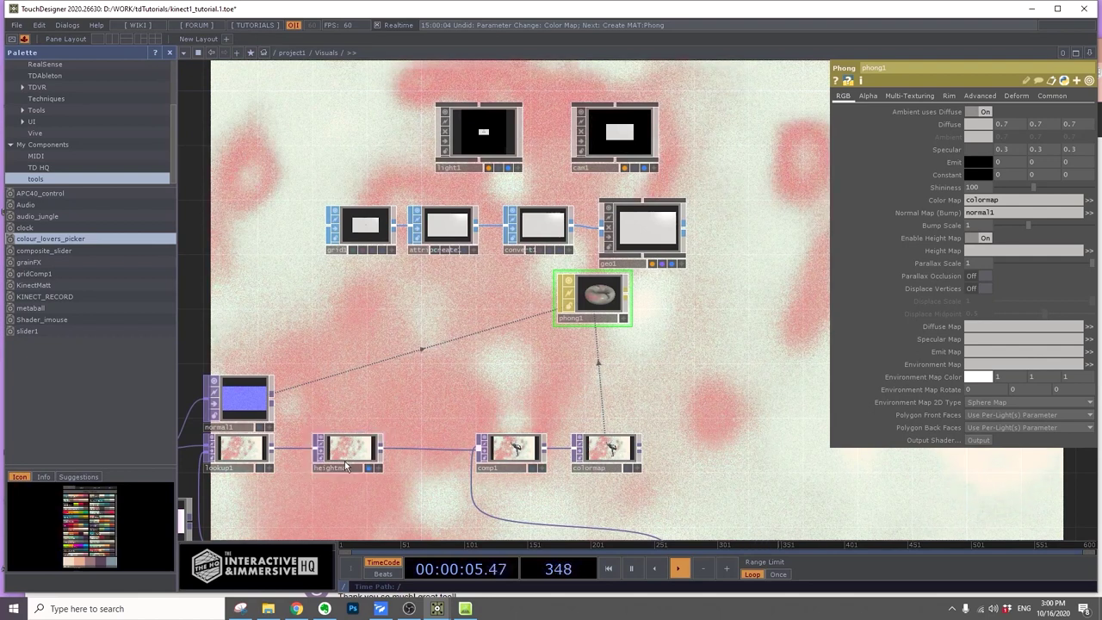
drag(348, 448, 907, 338)
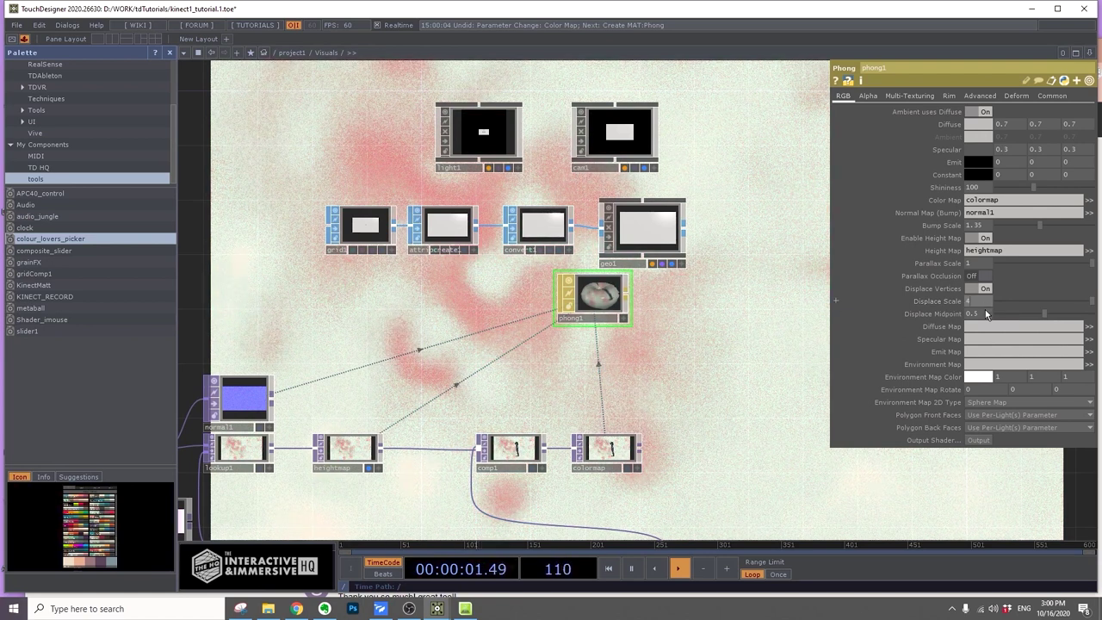
drag(1044, 314, 1092, 313)
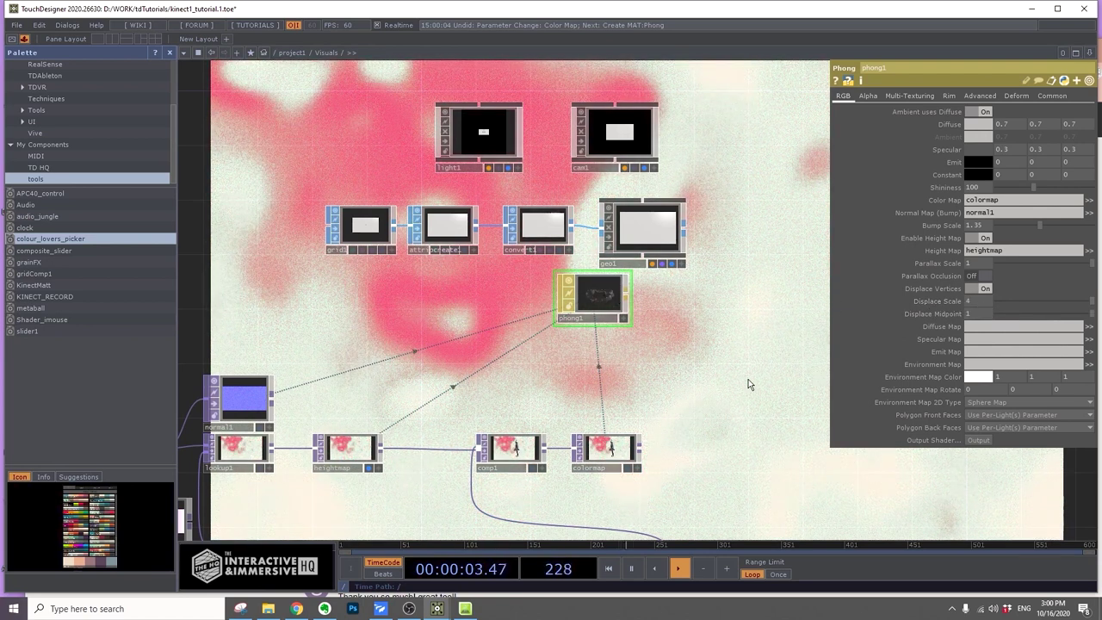
Apply phong1 as geo1's material and add a Render TOP beside the geometry
drag(595, 297, 650, 234)
click(651, 215)
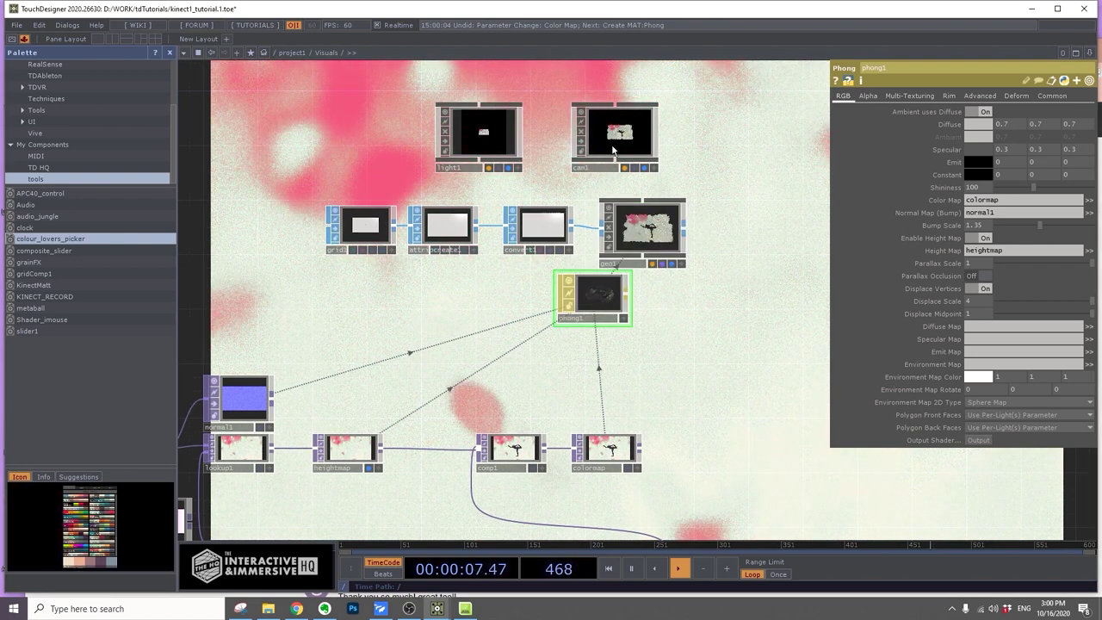
key(Tab)
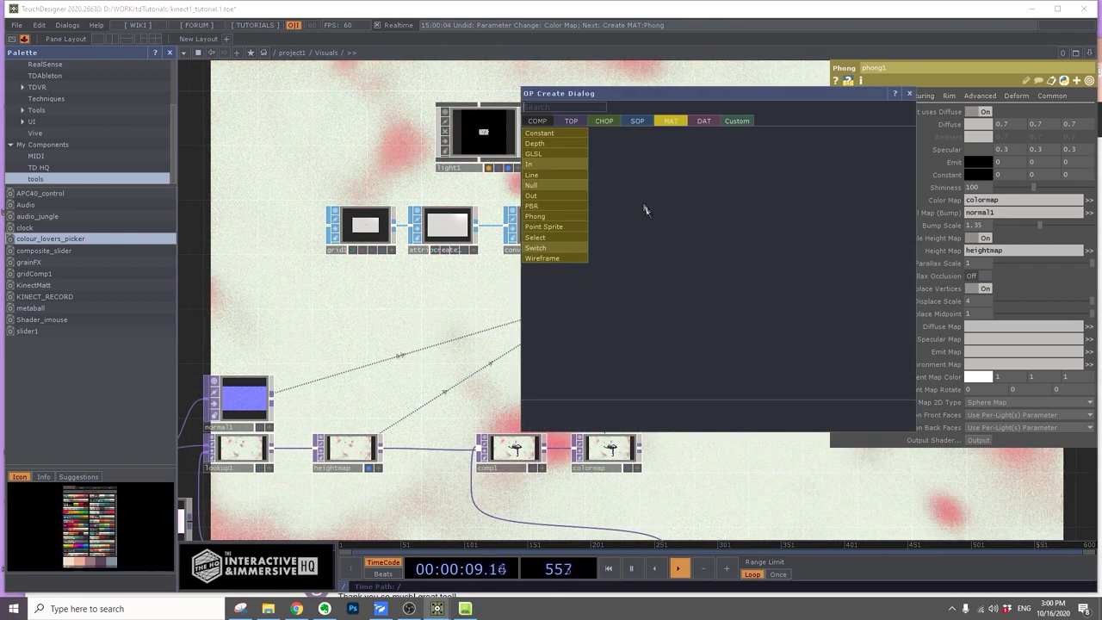
click(574, 124)
text(re)
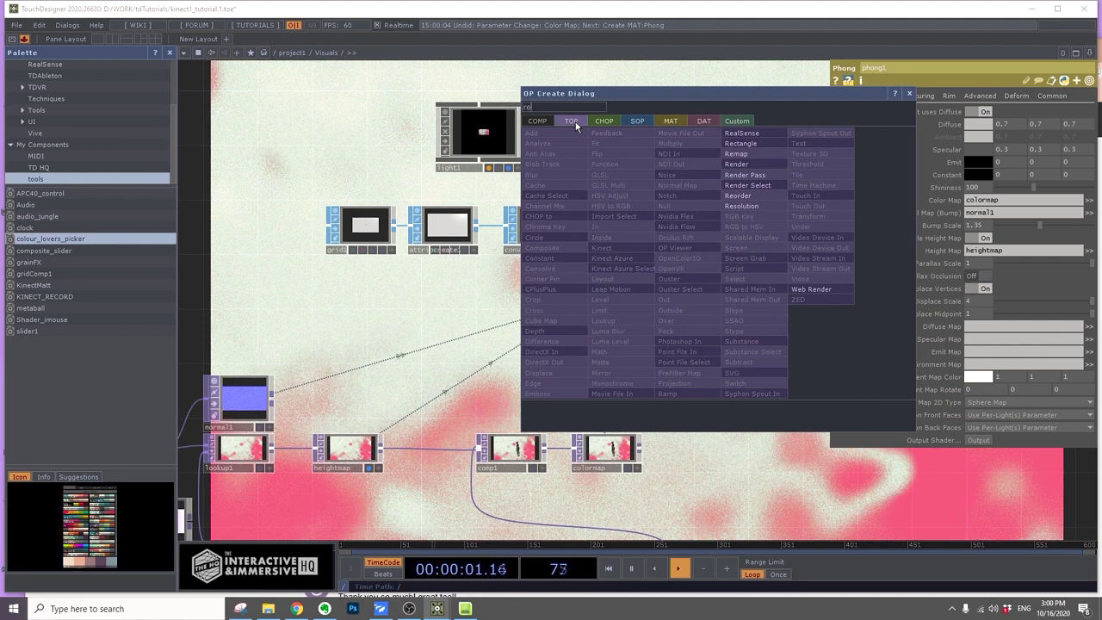
click(762, 163)
click(738, 311)
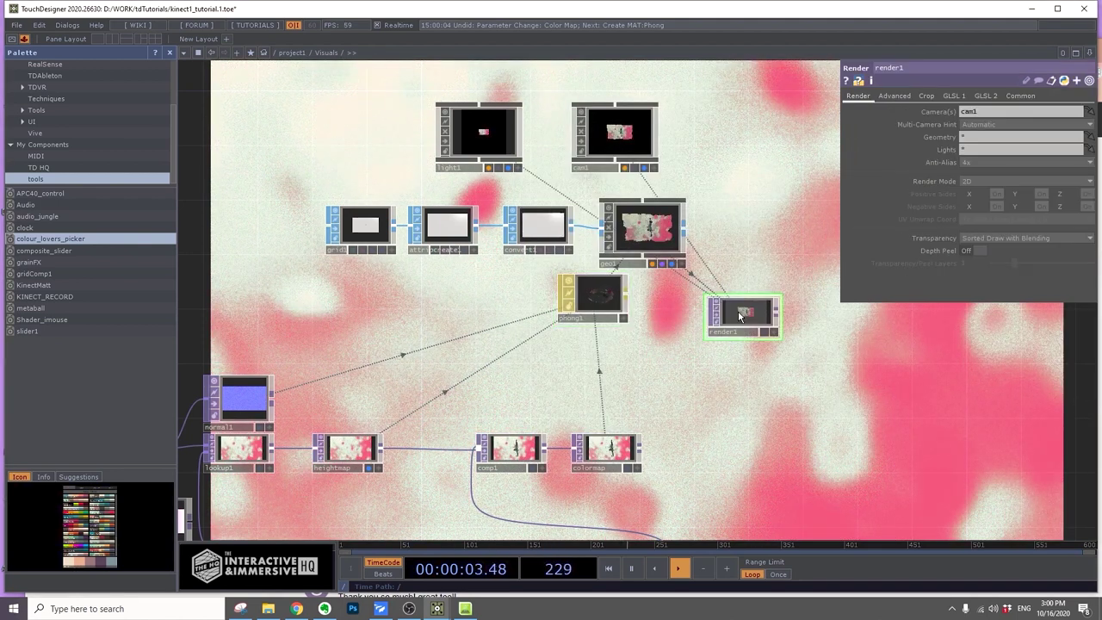
Set cam1's Z translation to 1.2
click(607, 112)
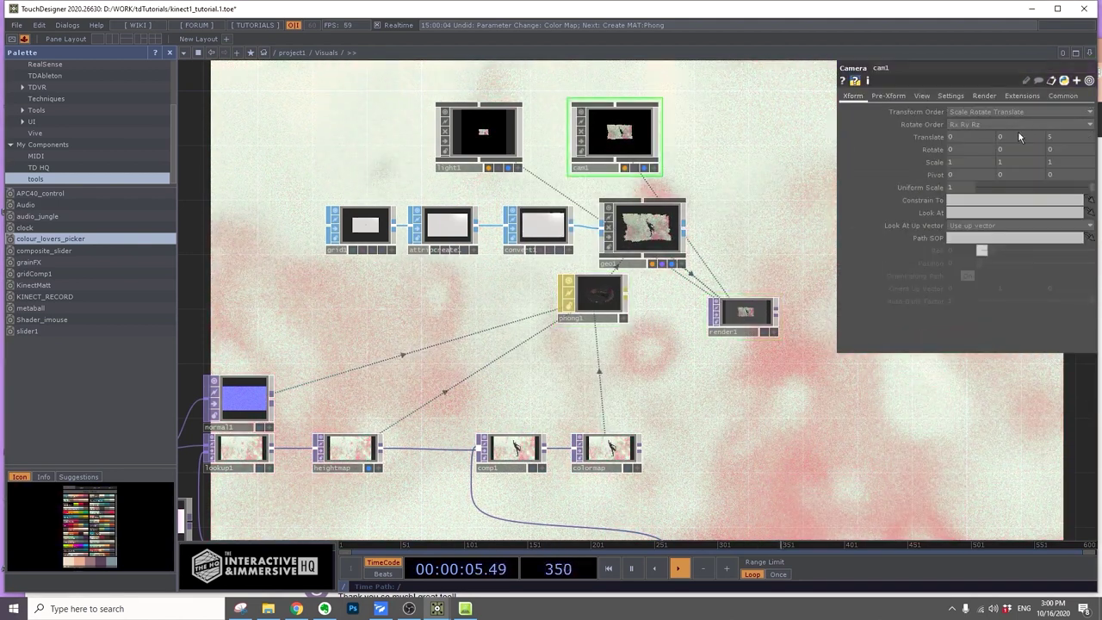
text(1.2)
key(Return)
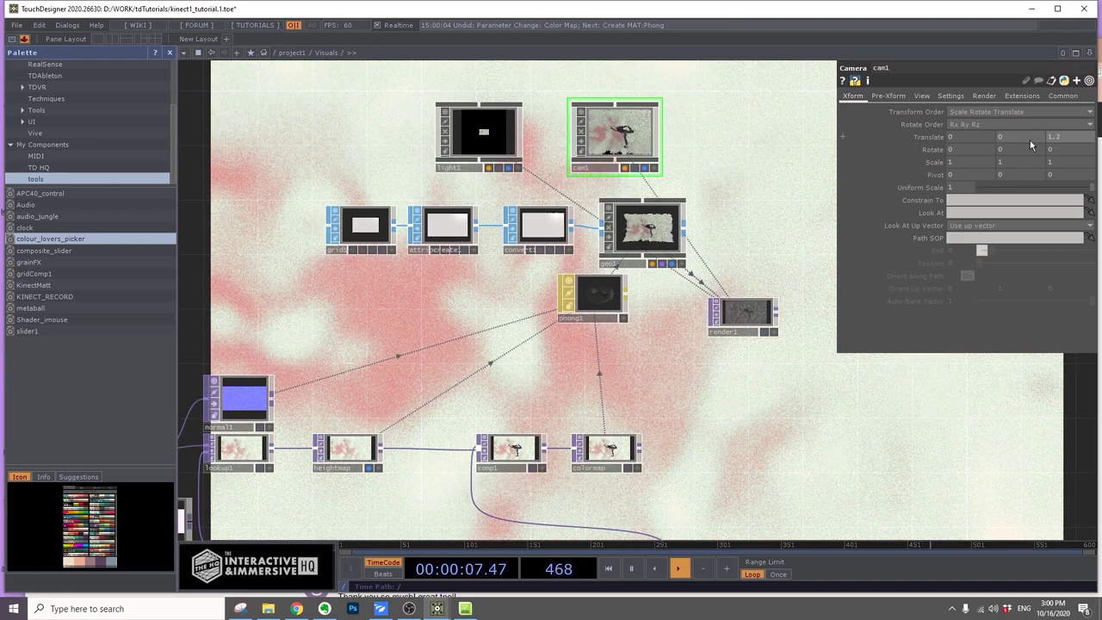
Shift comp1 and colormap lower in the network and place an Over TOP in the space above them
scroll(733, 336, up, 5)
scroll(733, 337, down, 6)
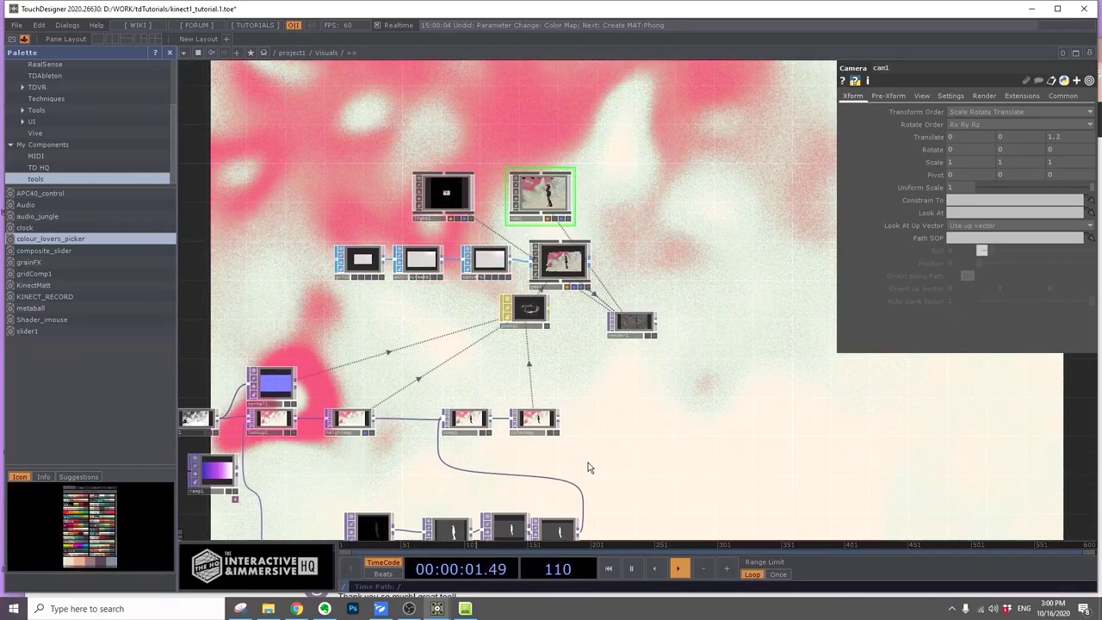
drag(568, 458, 469, 444)
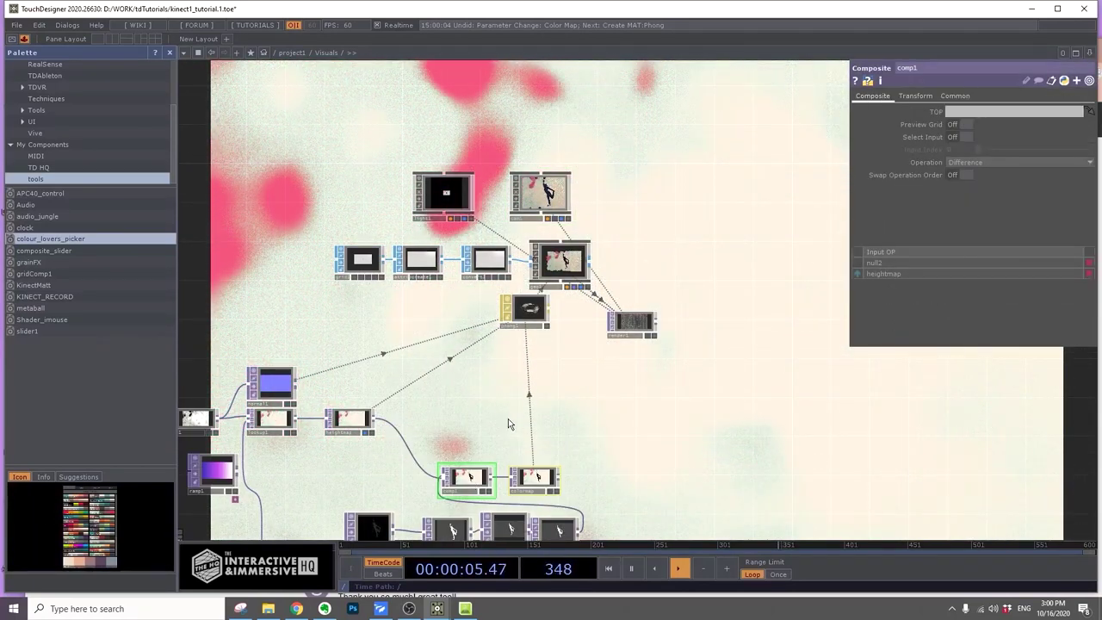
key(Tab)
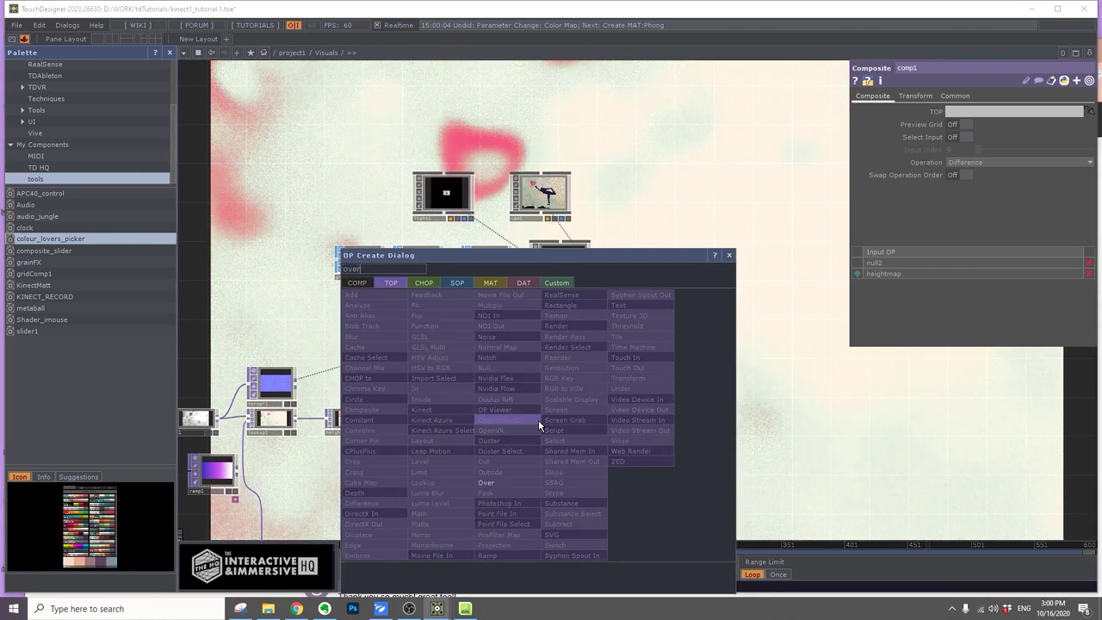
click(505, 484)
click(509, 389)
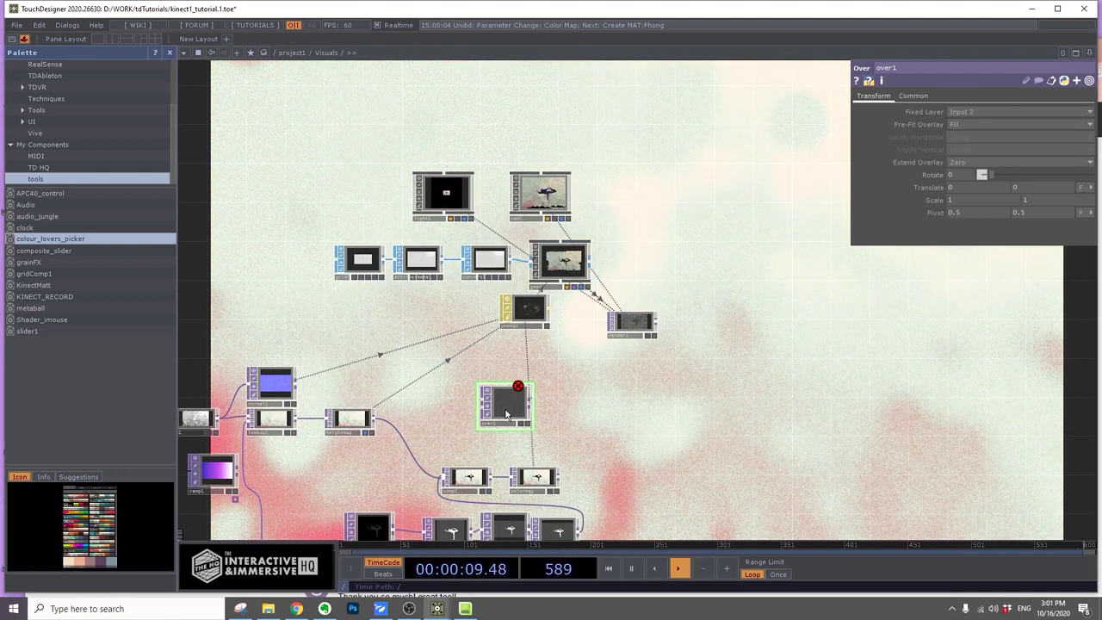
Wire render1 into over1's first input and heightmap into its second input
click(656, 325)
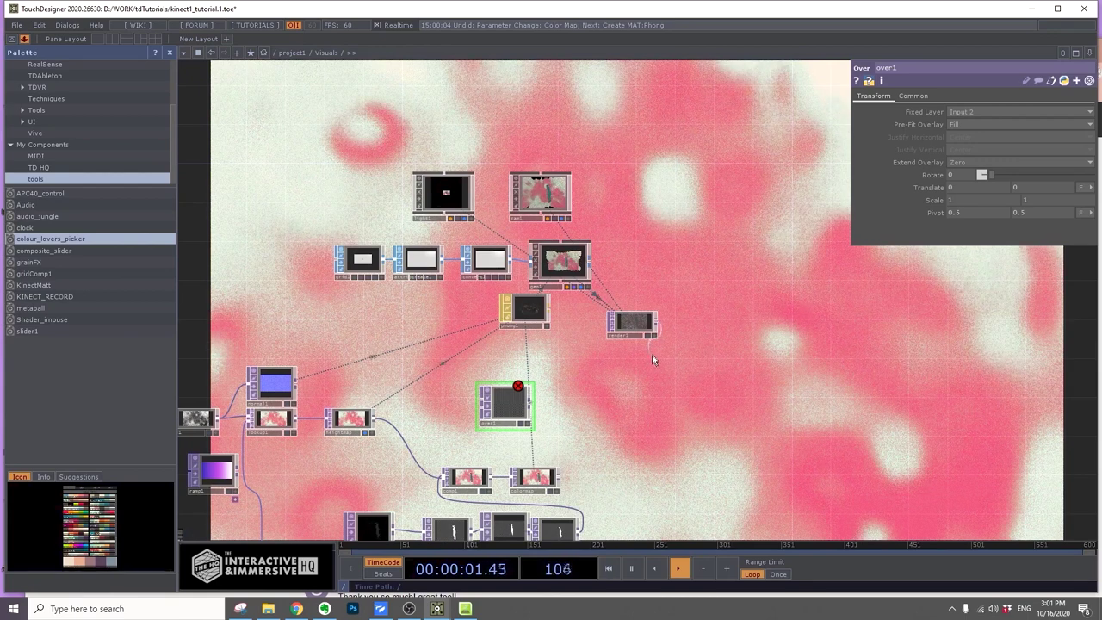
click(485, 397)
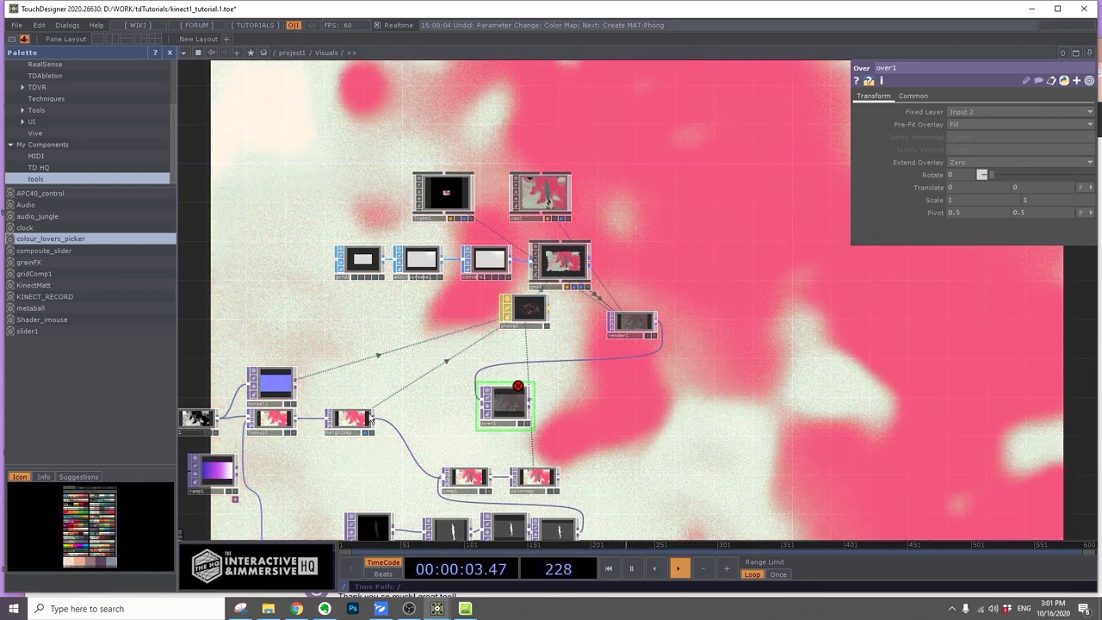
scroll(348, 436, up, 3)
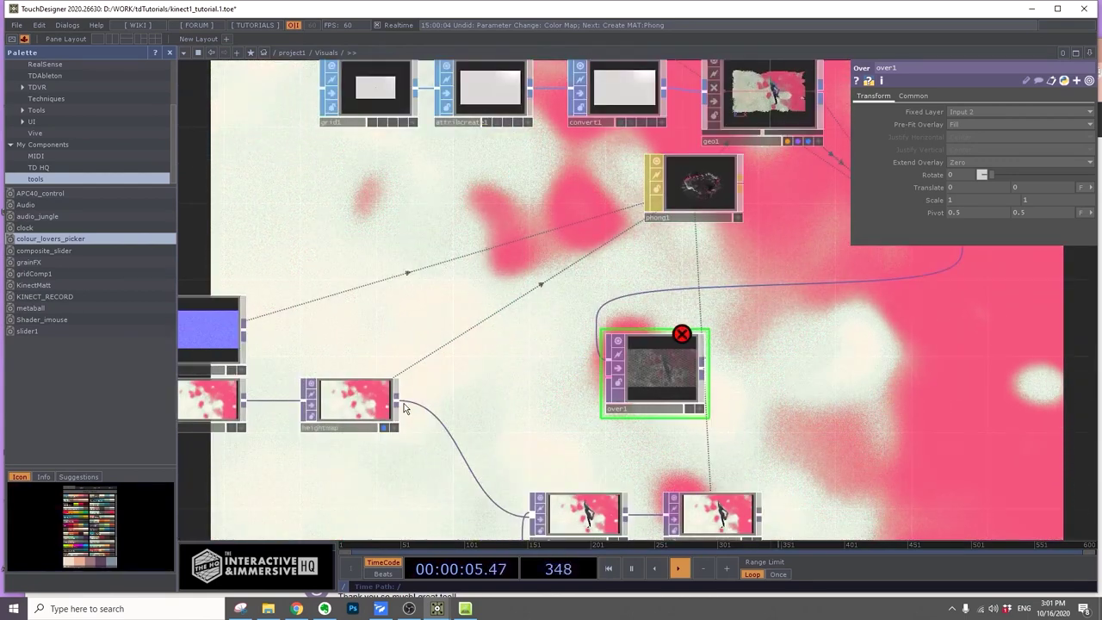
click(396, 403)
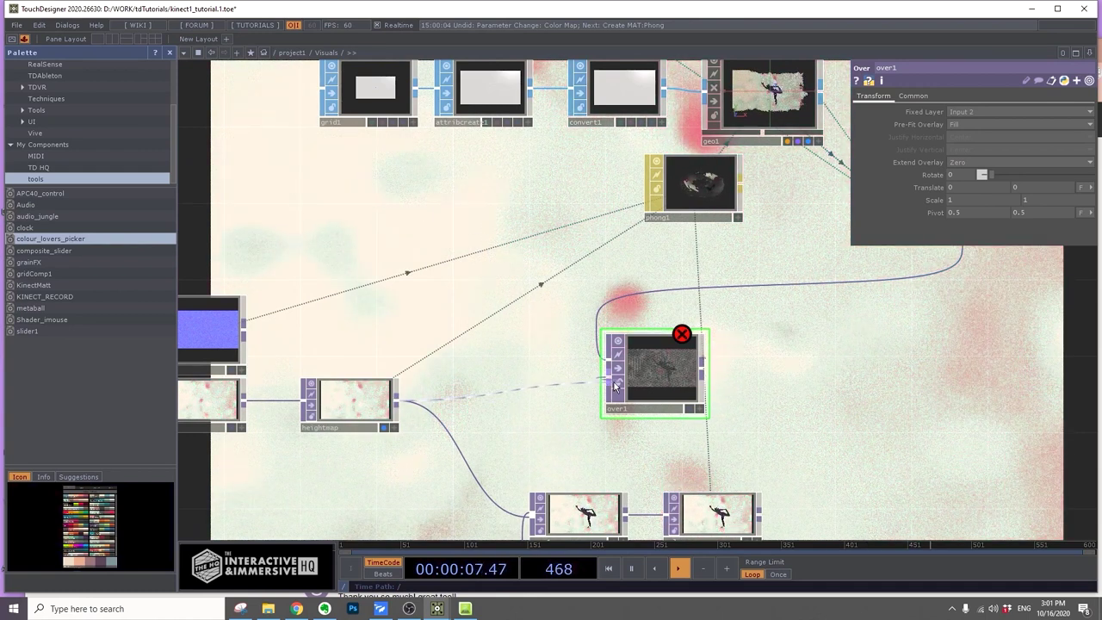
Append a Null TOP to the output of over1
right_click(706, 365)
text(null)
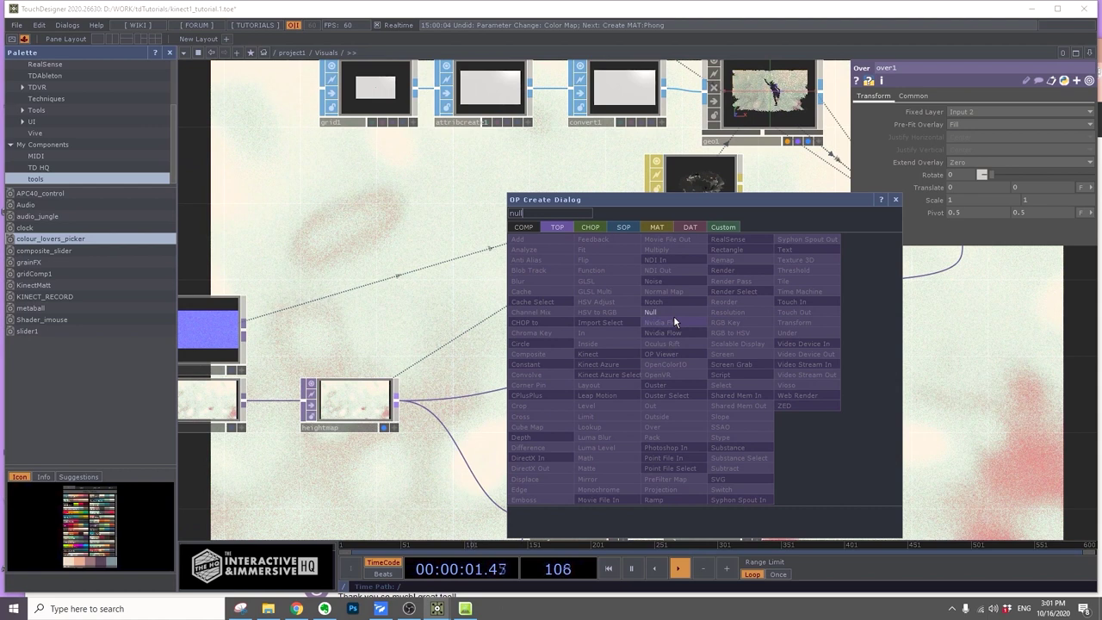
key(Return)
click(826, 388)
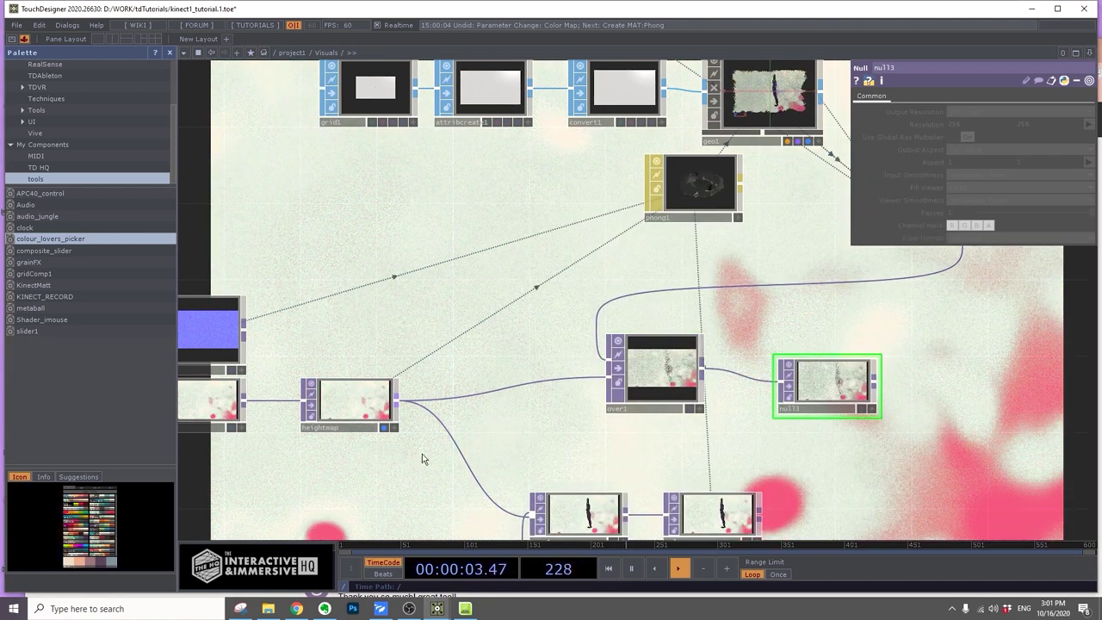
Switch the background display from heightmap to the Null after over1, and rename that Null to OUT
click(385, 427)
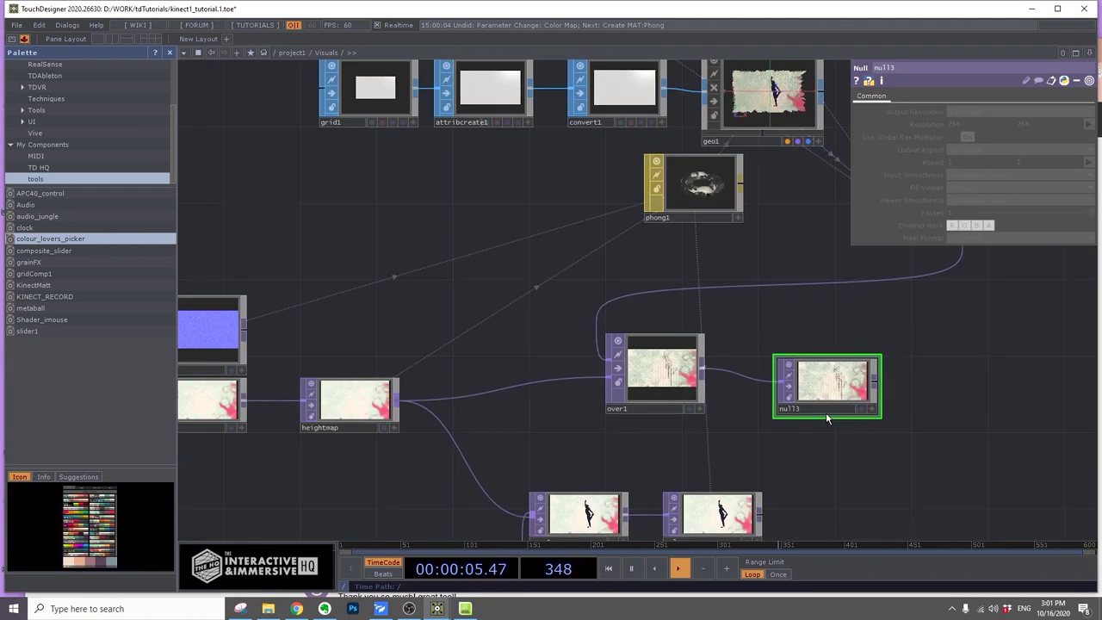
click(872, 408)
drag(809, 402, 886, 403)
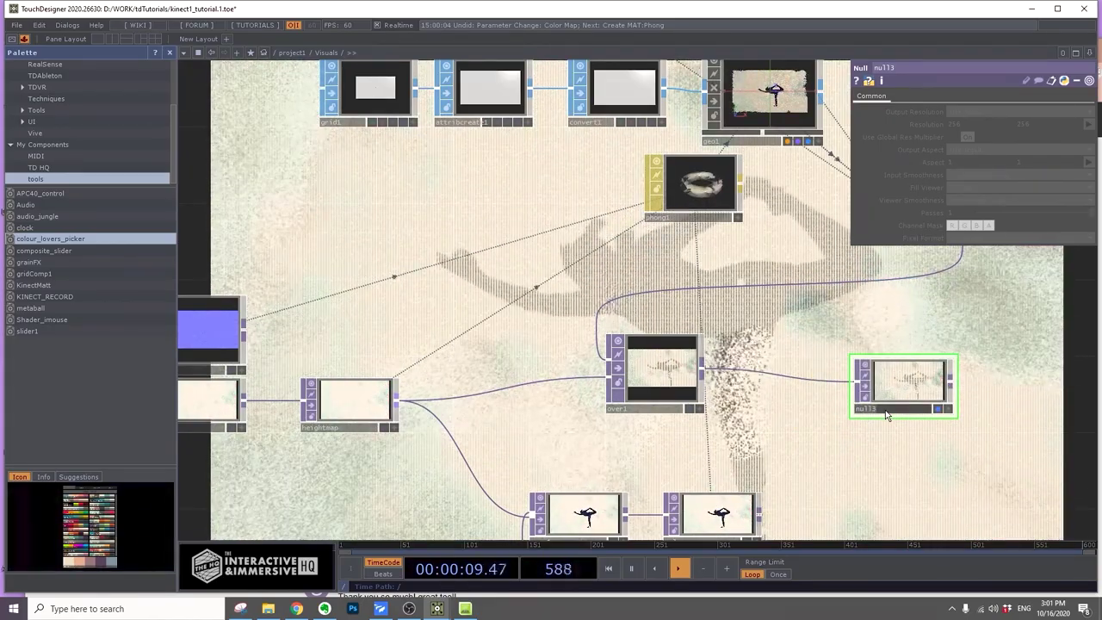
key(Return)
Insert a Level TOP between over1 and OUT and set its Gamma 1 to 0.8
scroll(874, 450, down, 3)
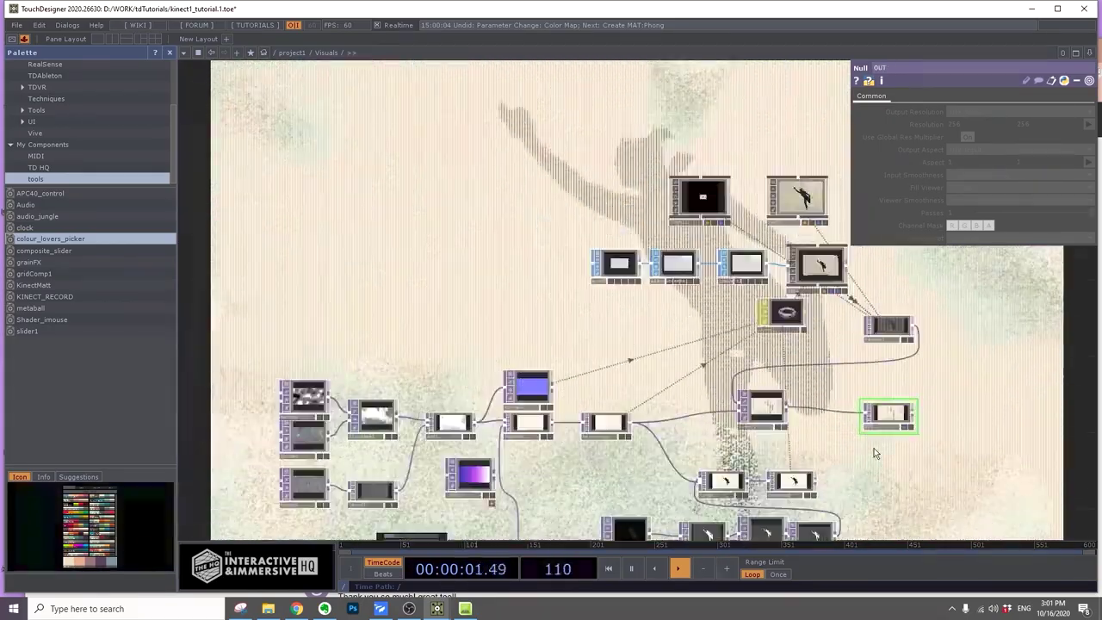
drag(874, 449, 834, 370)
scroll(716, 332, up, 2)
scroll(758, 350, up, 1)
scroll(661, 381, up, 2)
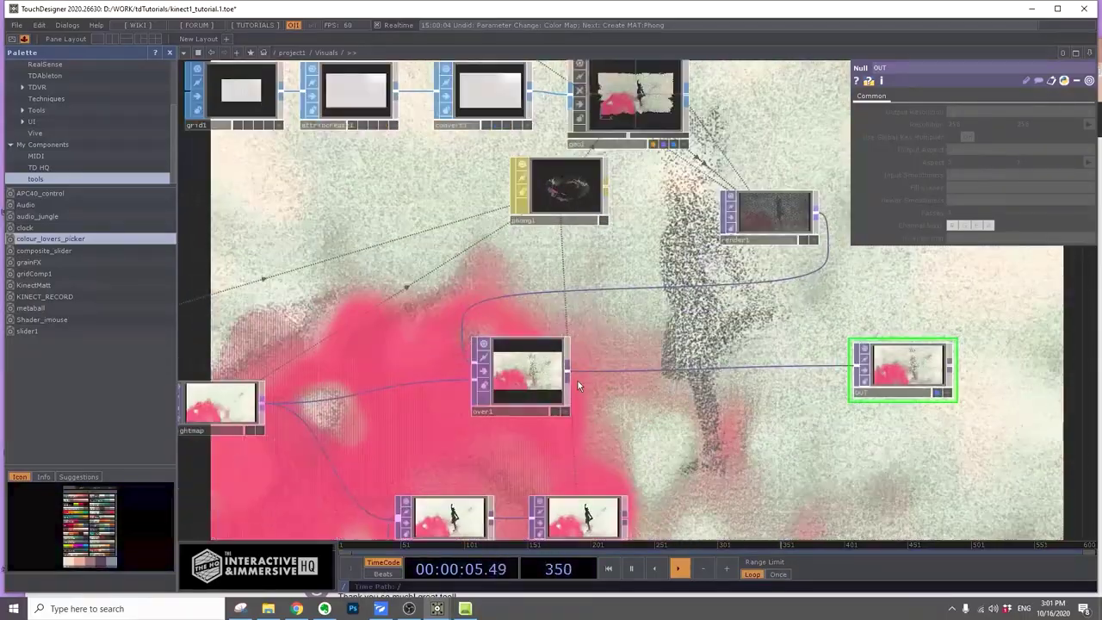
key(Tab)
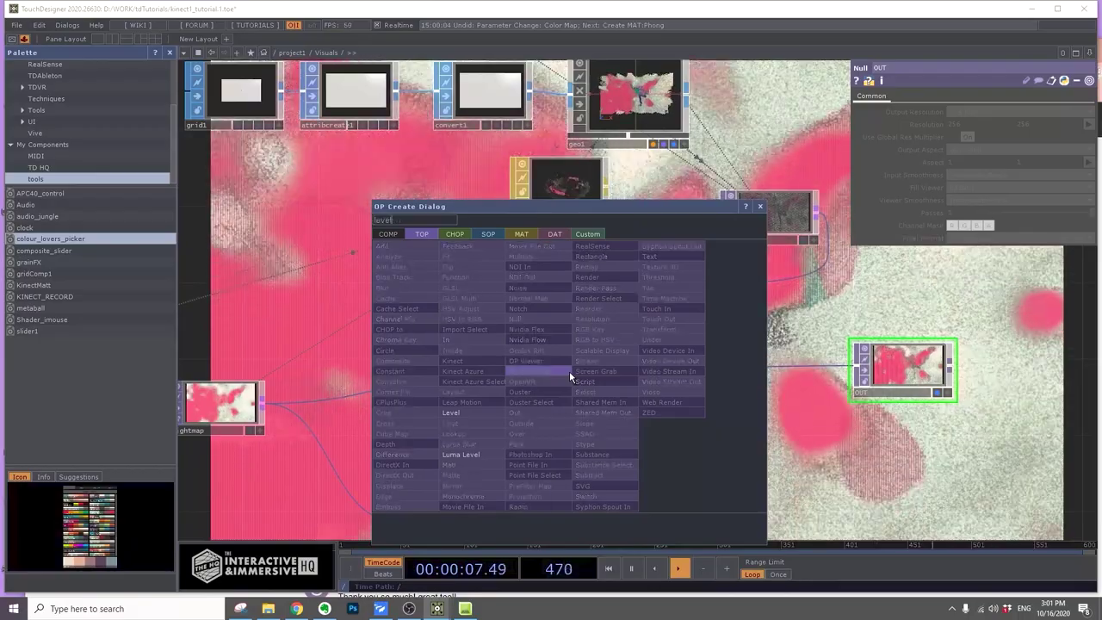
text(level)
click(476, 411)
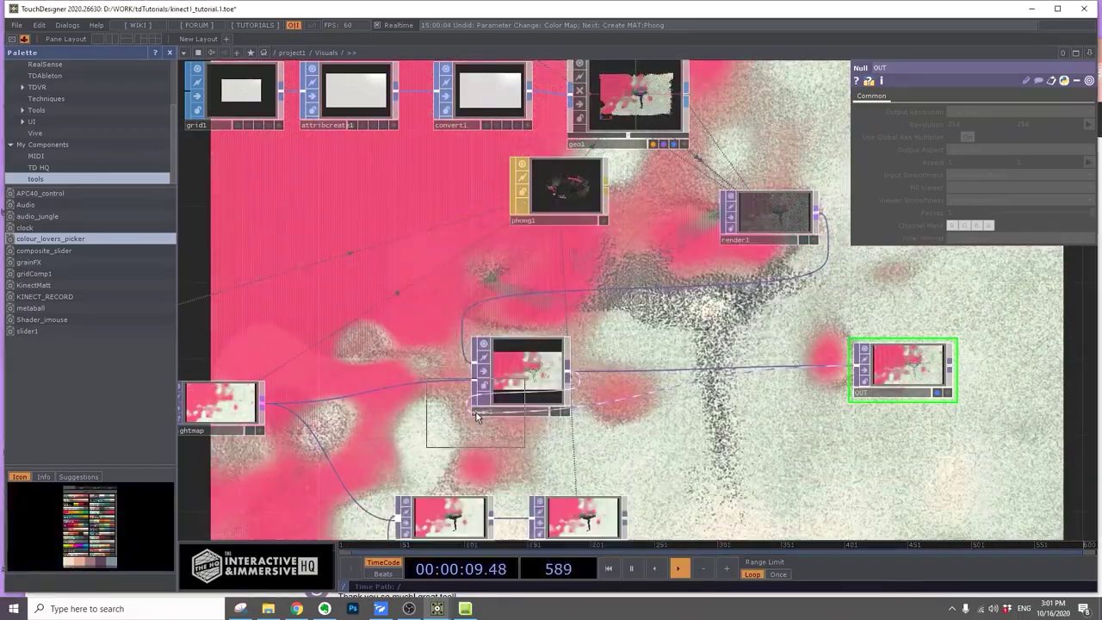
click(693, 370)
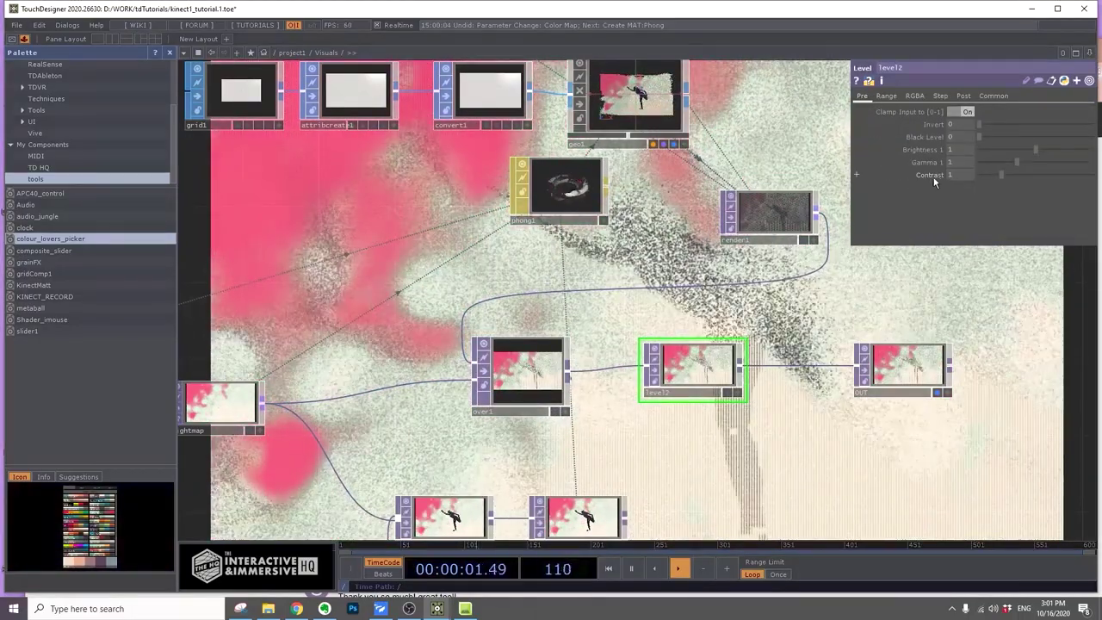
text(.8)
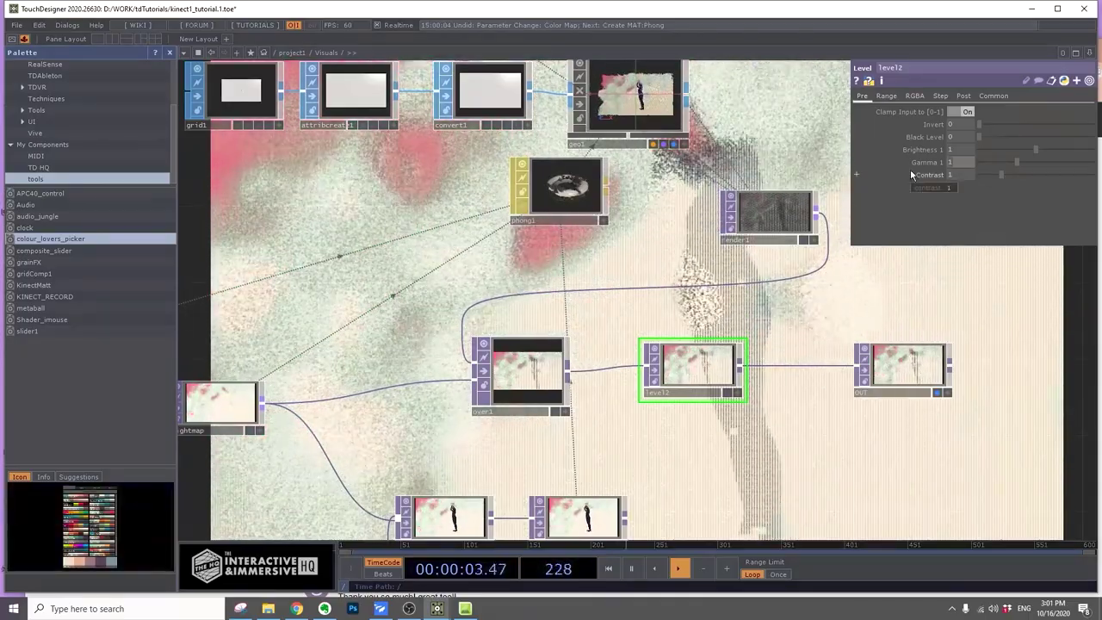
key(Return)
Try a higher Harmonic Spread on the noise1 TOP and undo the change
scroll(821, 329, down, 5)
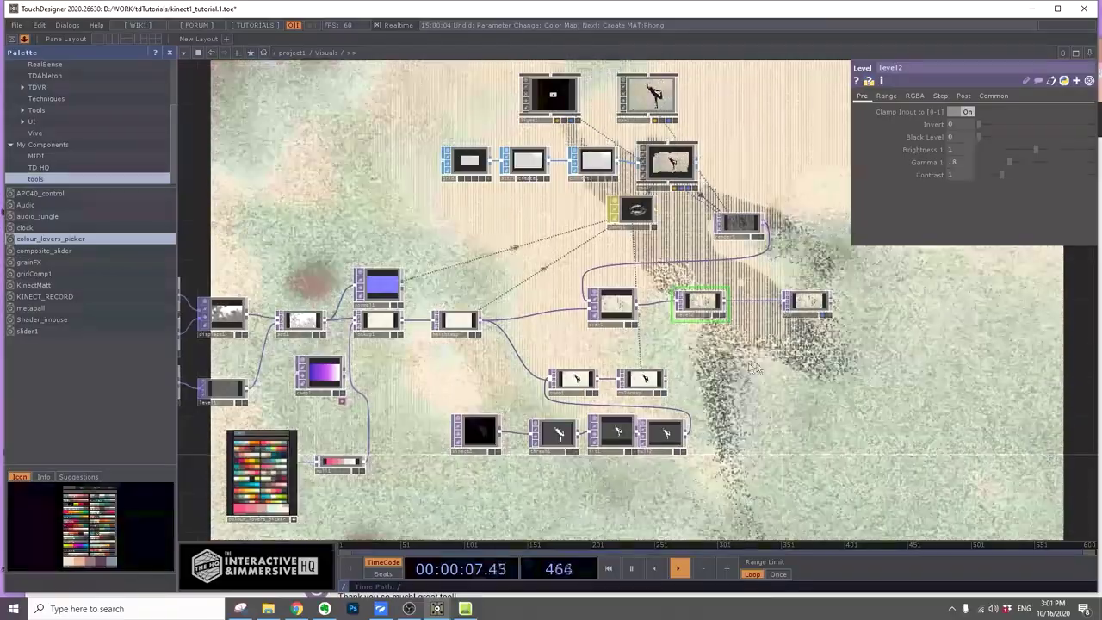
drag(760, 366, 874, 370)
drag(657, 408, 792, 406)
click(564, 308)
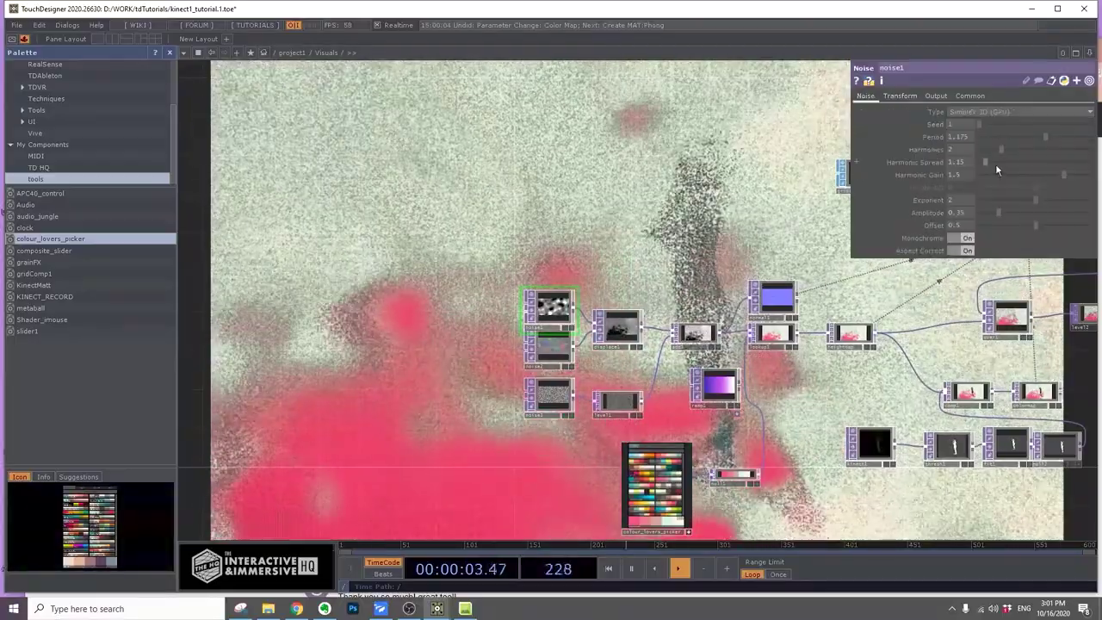
click(996, 163)
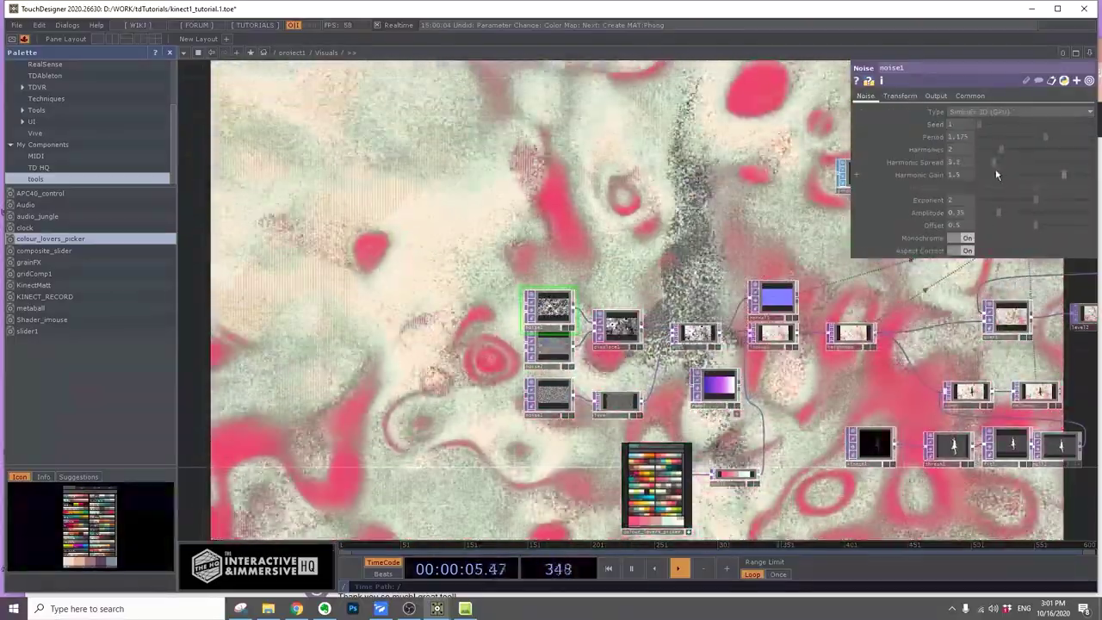
key(ctrl+z)
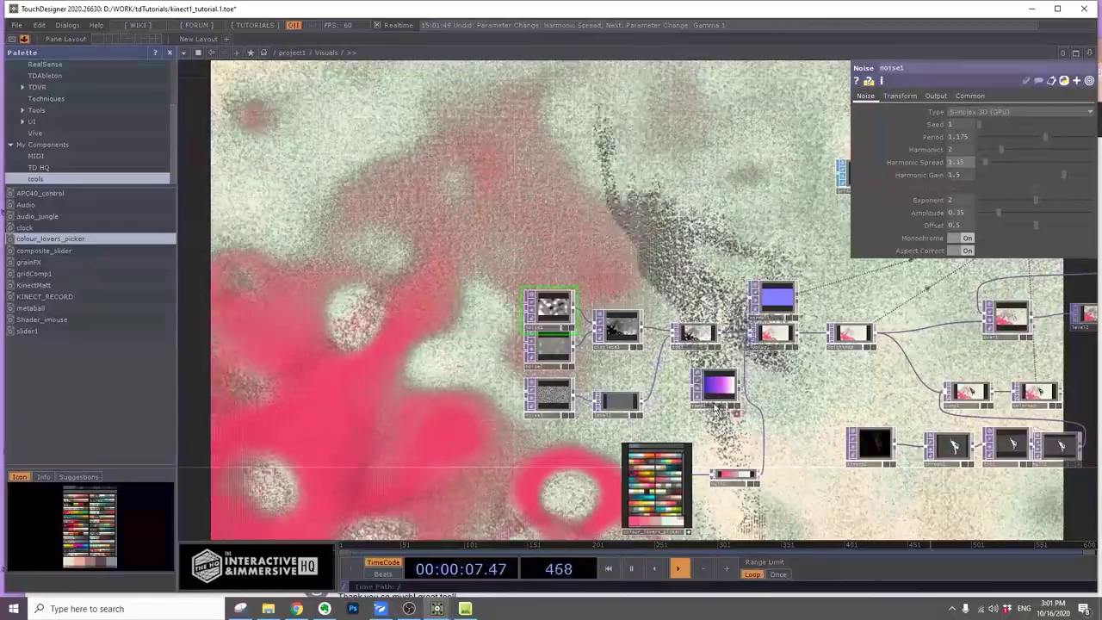
Try two other palettes in the colour_lovers_picker, first a purple-to-yellow one and then a grey-to-green one, to recolour the visual
scroll(740, 469, up, 5)
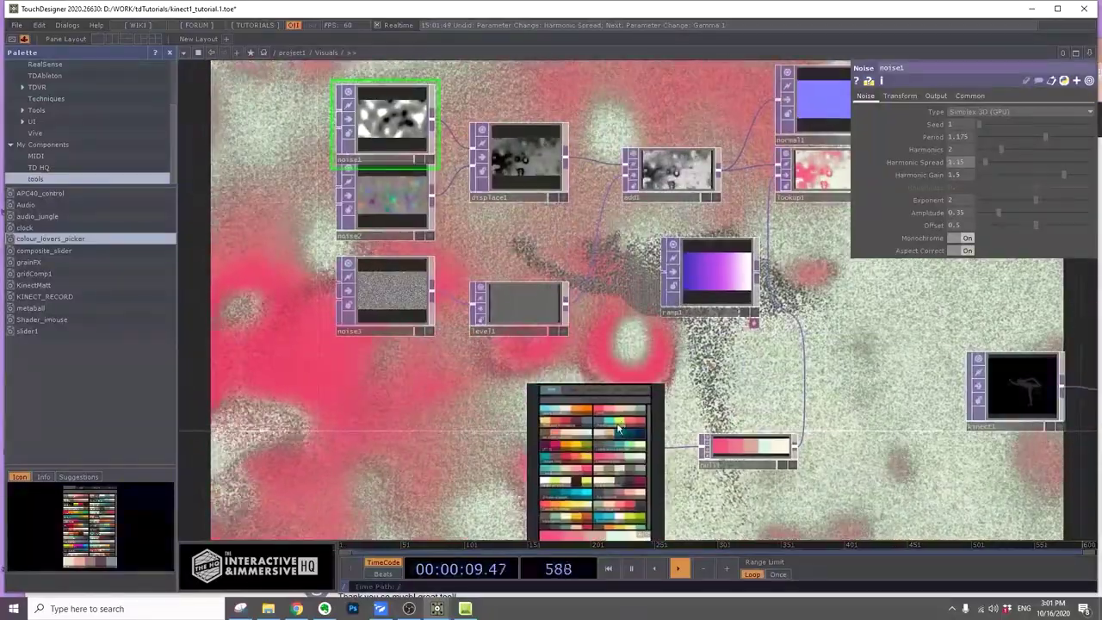
click(618, 422)
click(585, 446)
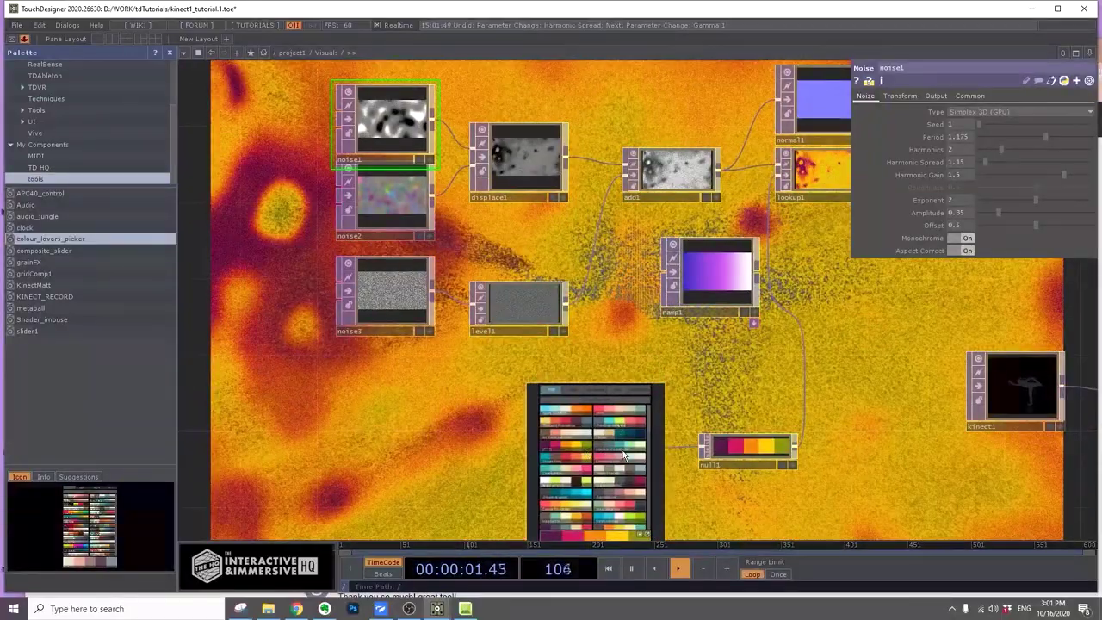
click(625, 455)
Feed ramp1 into lookup1 in place of the picker palette and lower the ramp's middle purple key to saturation 0.213
middle_drag(700, 378, 590, 417)
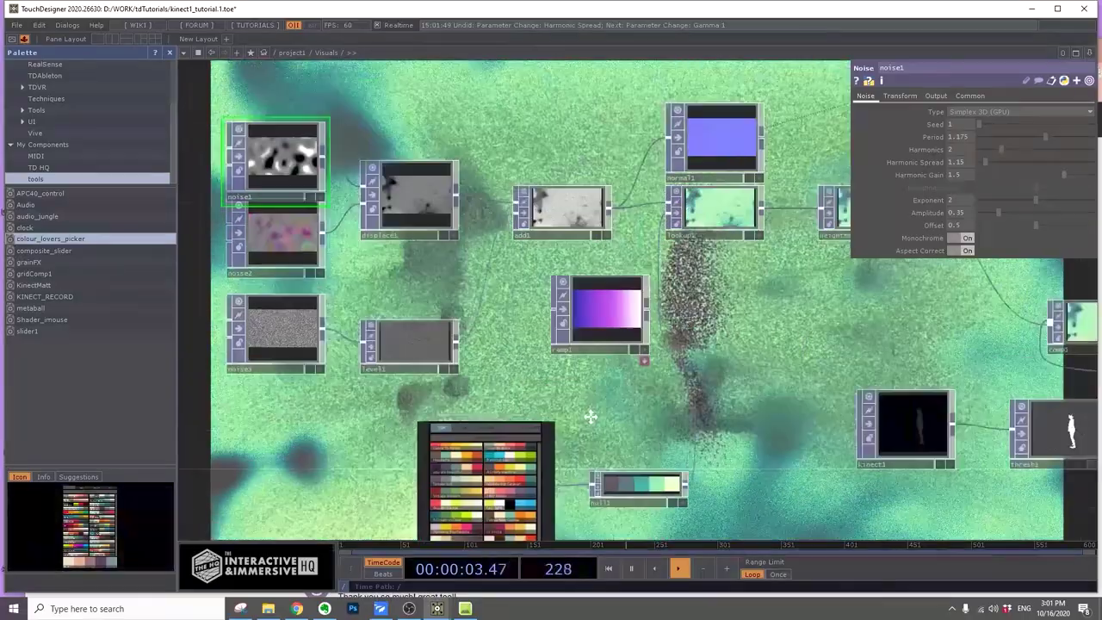
drag(591, 417, 567, 429)
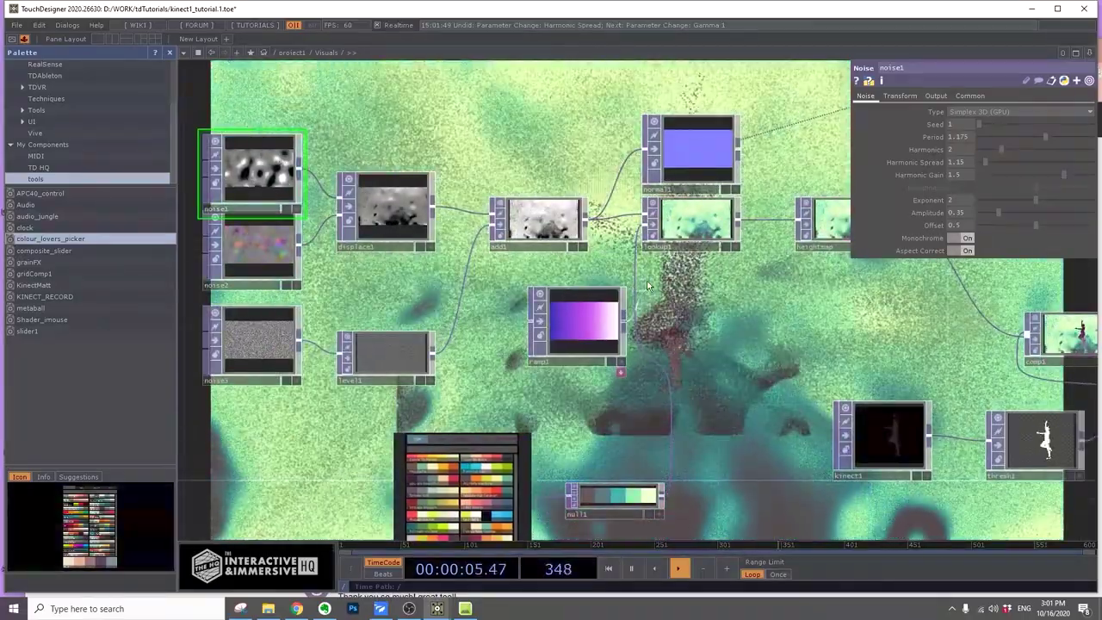
drag(626, 321, 643, 224)
click(601, 328)
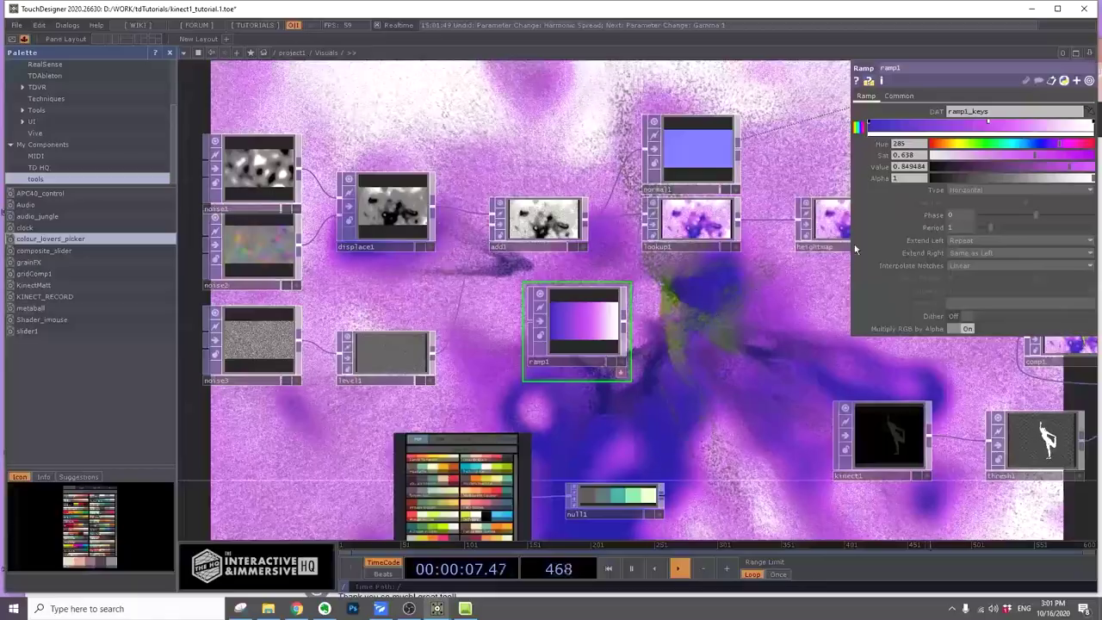
drag(1035, 156, 965, 155)
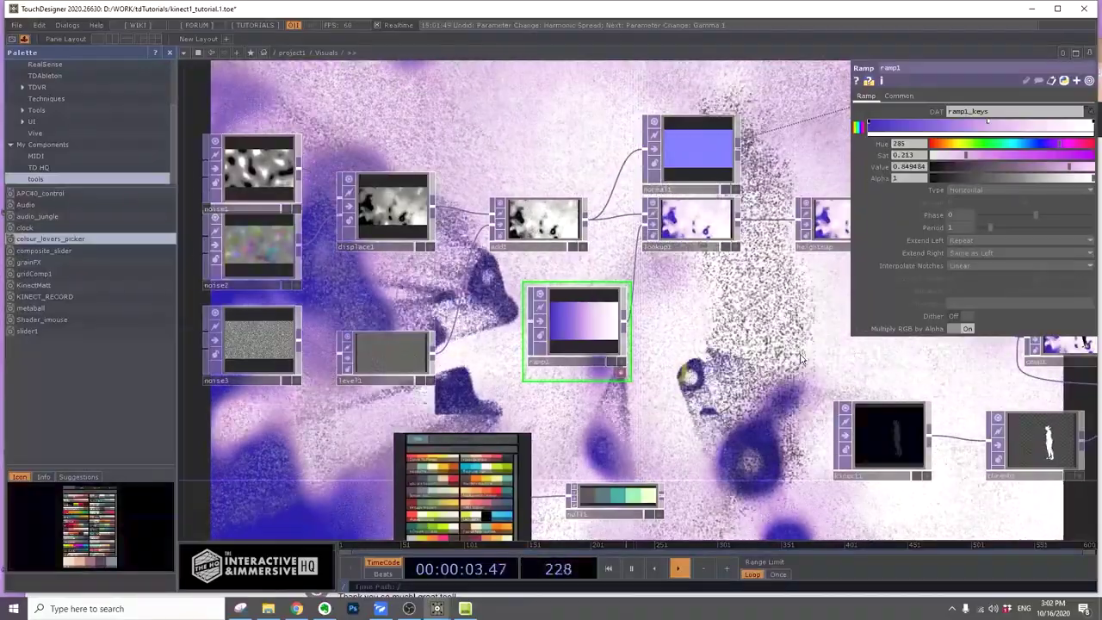
scroll(791, 366, down, 3)
scroll(790, 366, down, 1)
drag(791, 366, 734, 366)
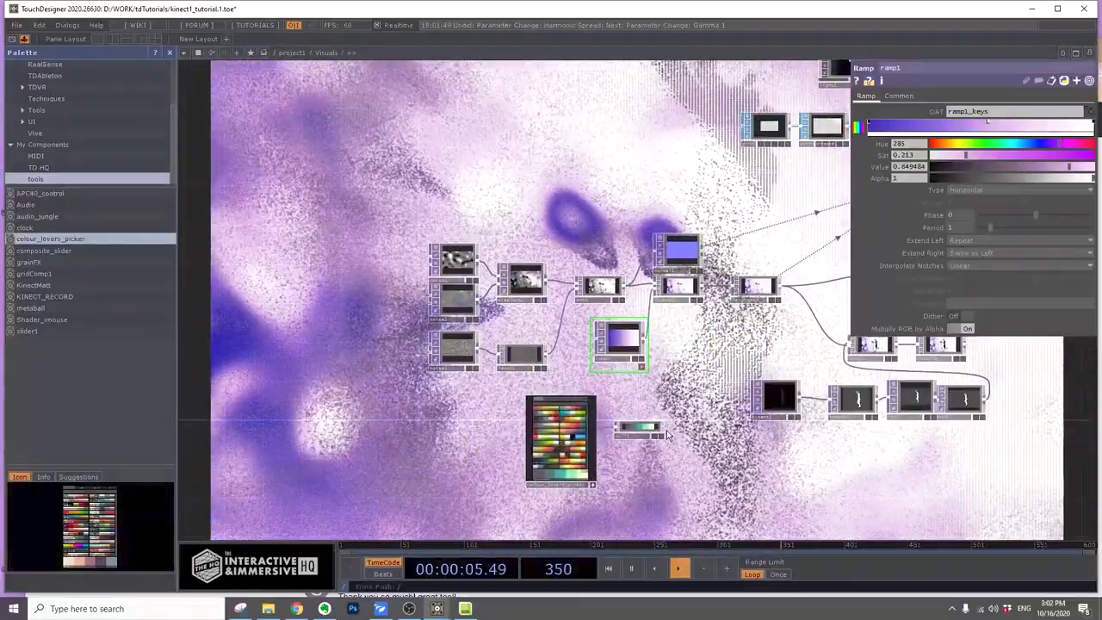
scroll(805, 425, down, 2)
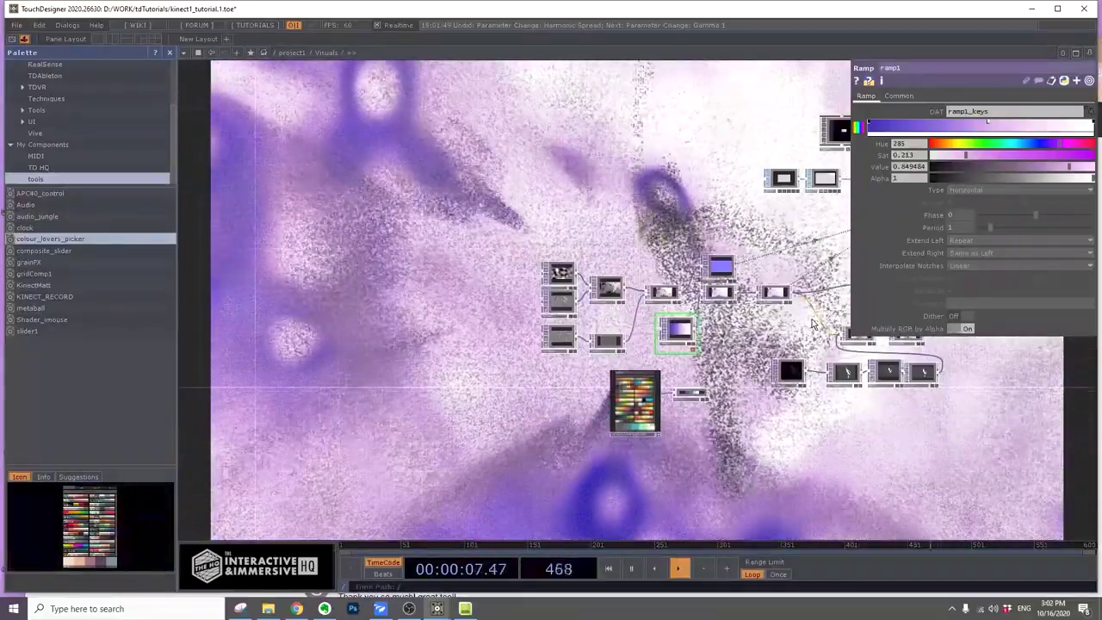
drag(805, 424, 548, 443)
scroll(723, 362, up, 2)
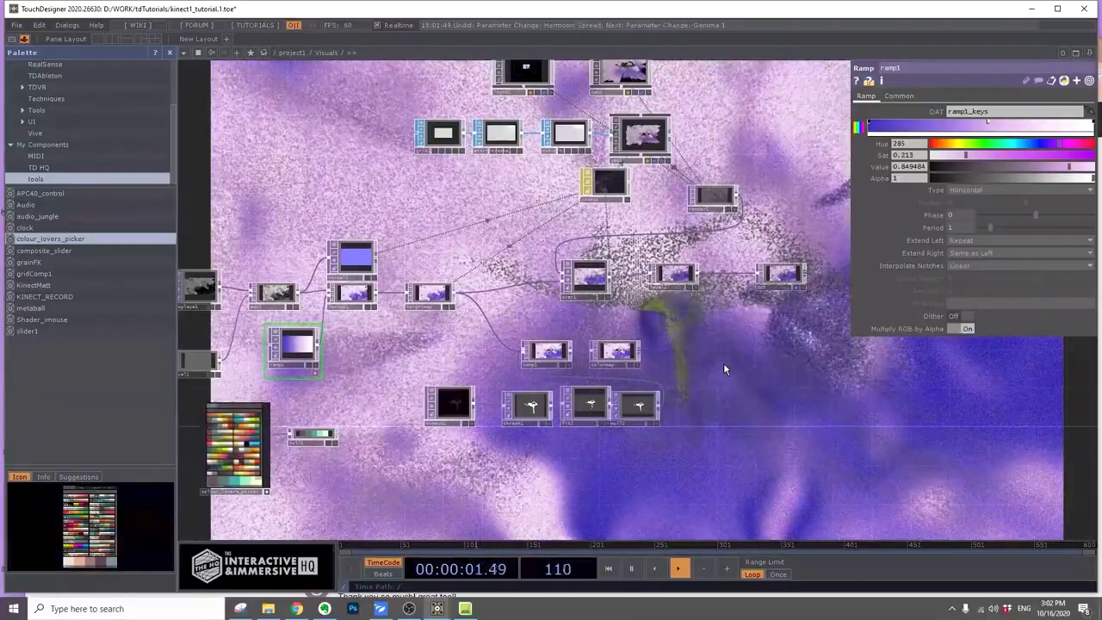
scroll(753, 371, down, 3)
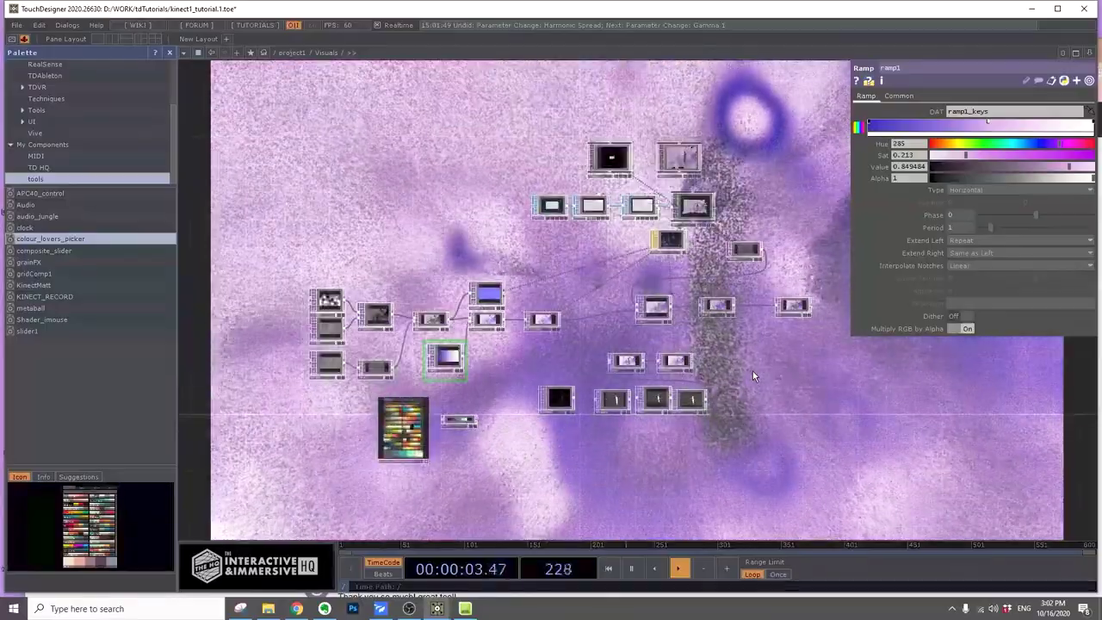